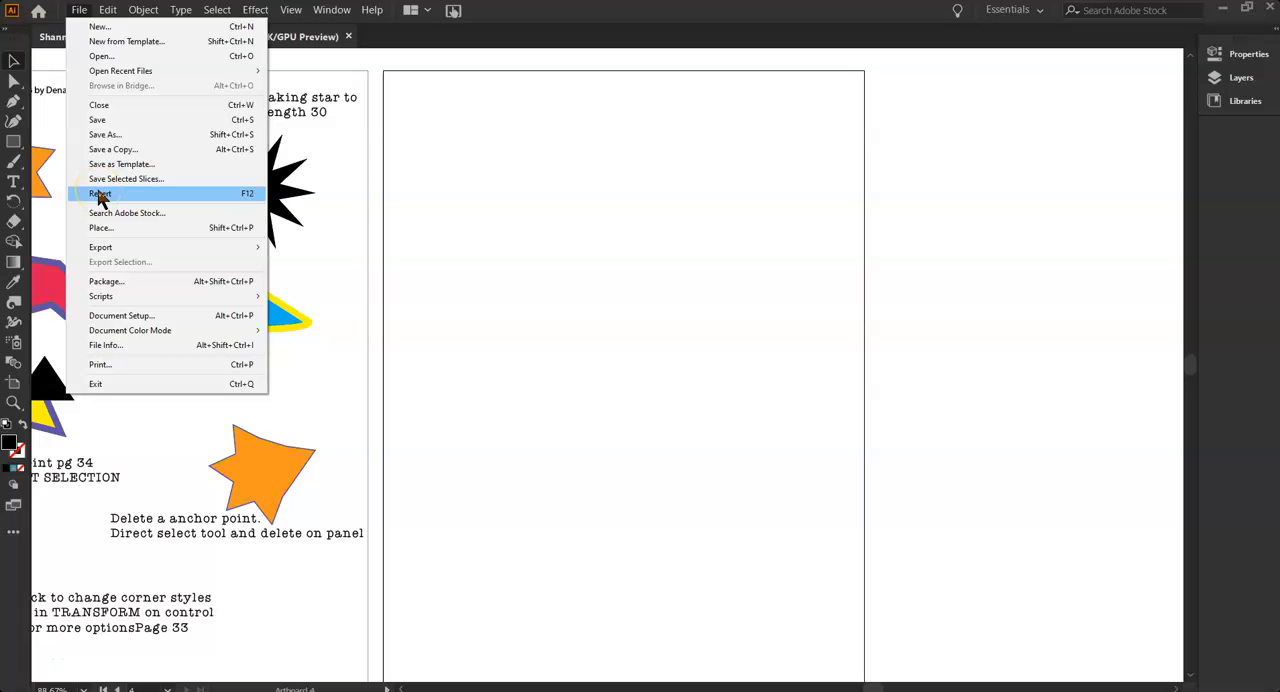
Start placing an image and browse to the 2 Adobe Illustrator Projects folder
{"action": "left_click", "coordinate": [101, 227]}
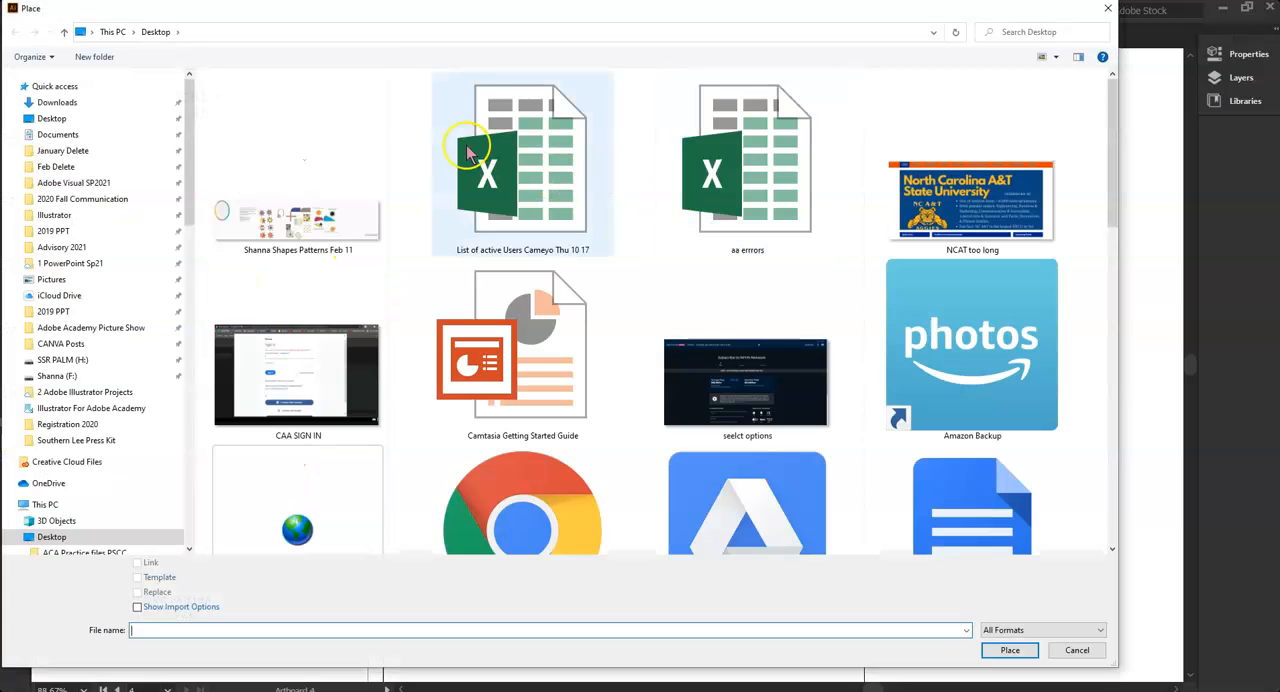
{"action": "left_click_drag", "start_coordinate": [192, 131], "coordinate": [193, 131]}
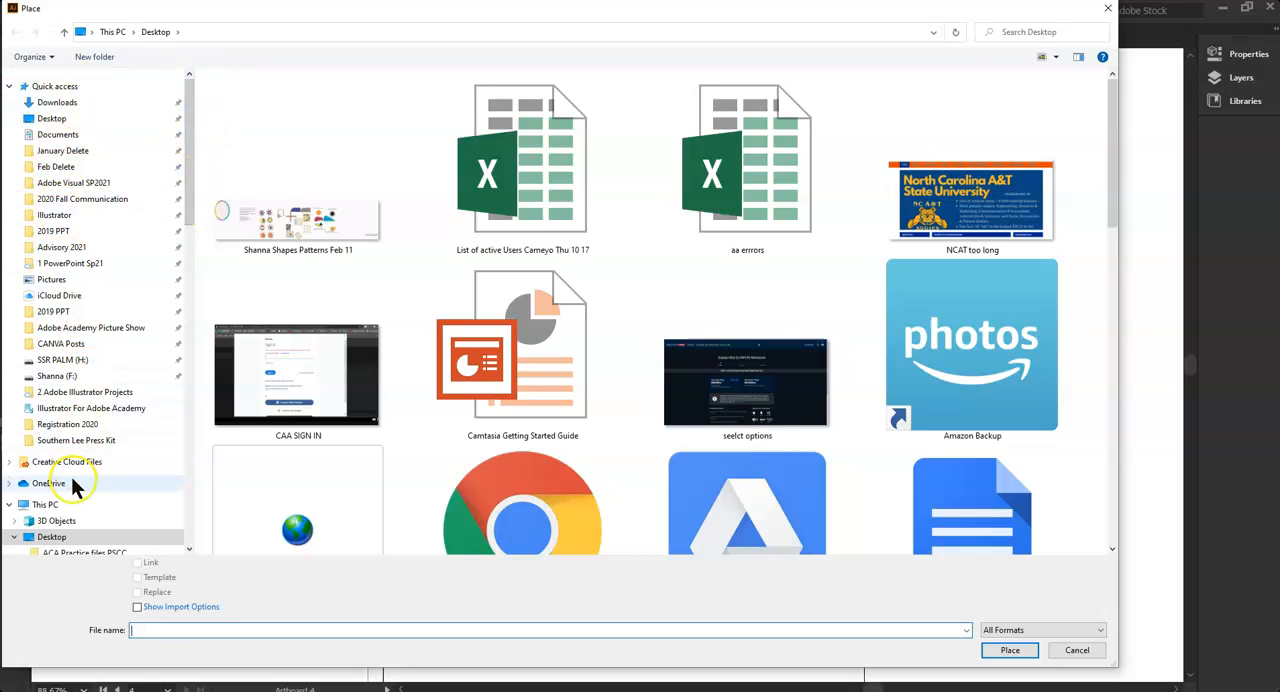
{"action": "scroll", "coordinate": [78, 482], "scroll_direction": "down", "scroll_amount": 1}
{"action": "scroll", "coordinate": [78, 482], "scroll_direction": "down", "scroll_amount": 1}
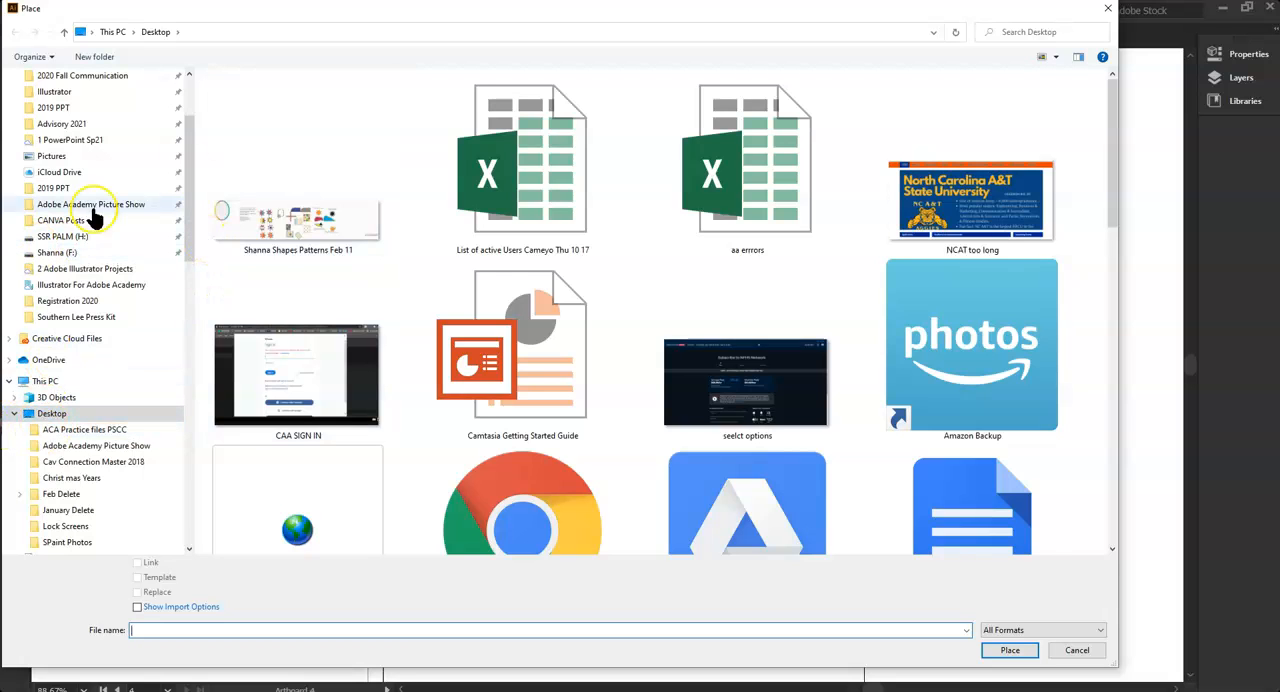
{"action": "left_click", "coordinate": [82, 269]}
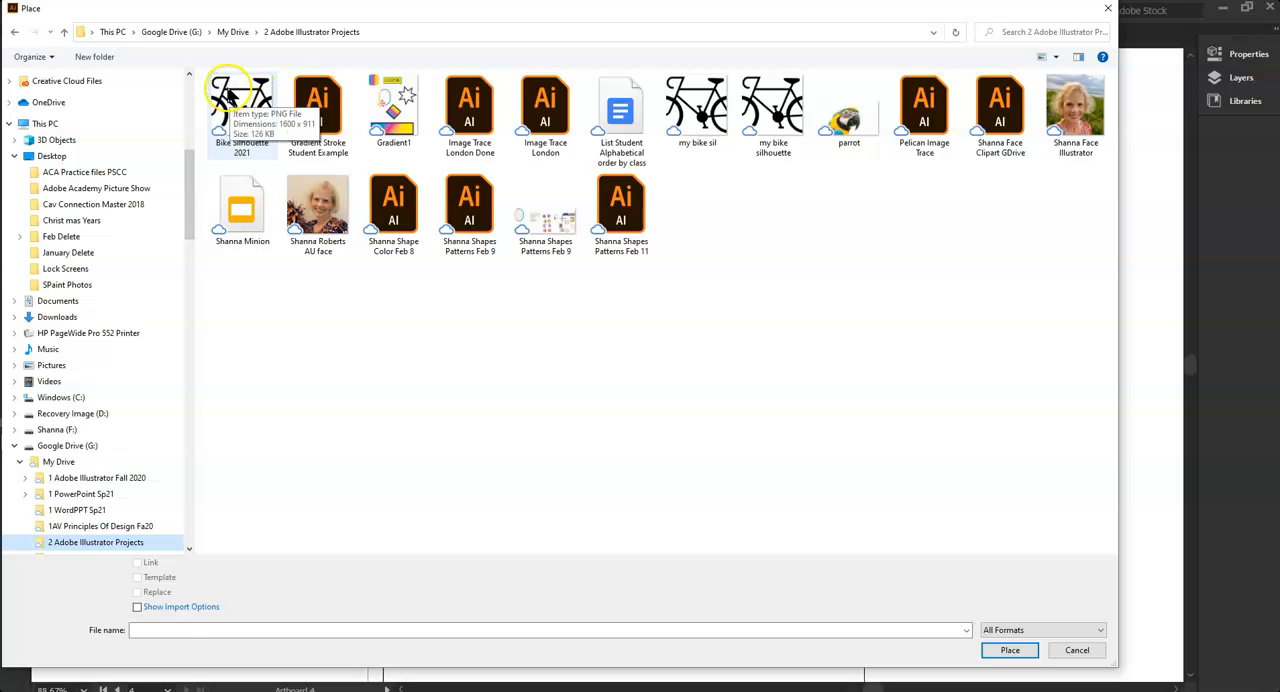
Choose the Bike Silhouette 2021 image with Link turned off and load it for placing
{"action": "left_click", "coordinate": [228, 95]}
{"action": "left_click", "coordinate": [137, 562]}
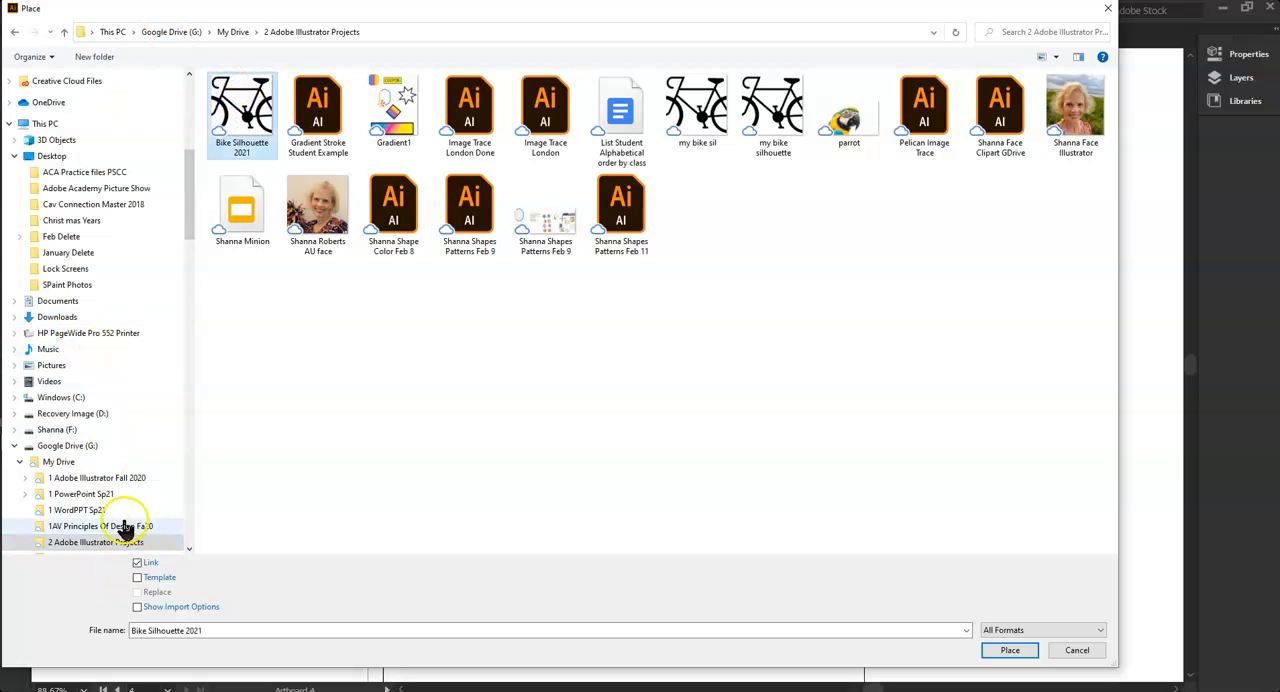
{"action": "left_click", "coordinate": [140, 540]}
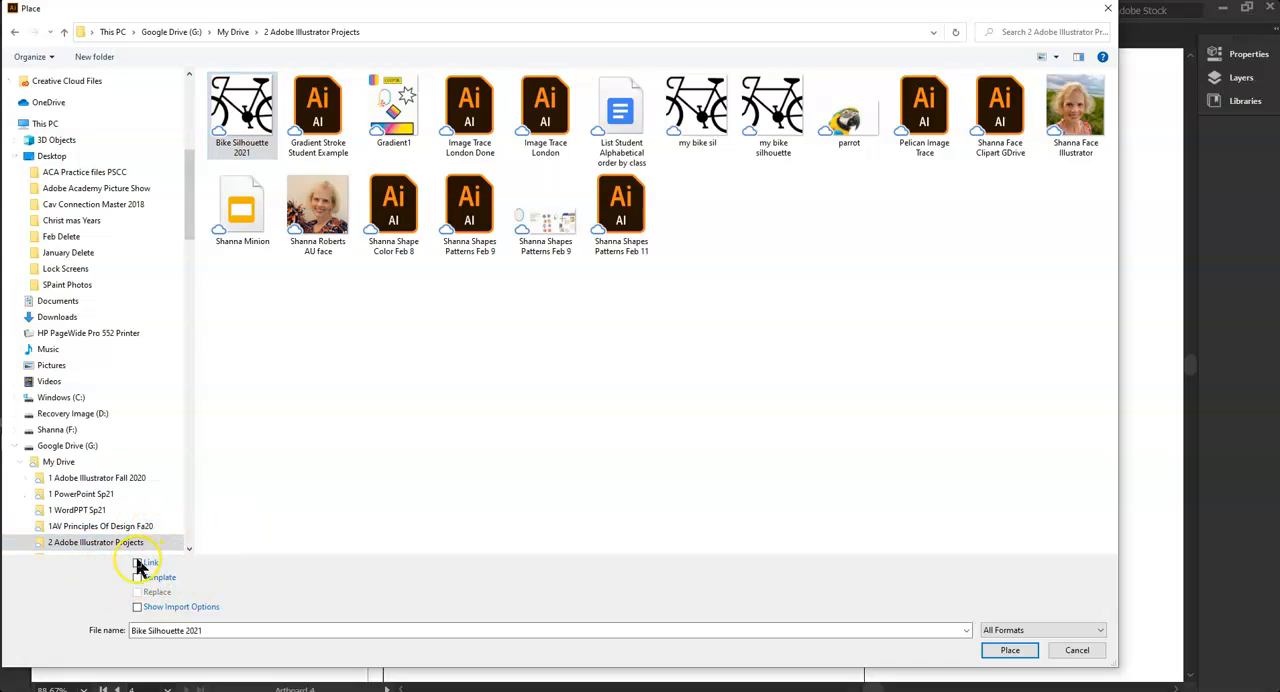
{"action": "left_click", "coordinate": [1008, 650]}
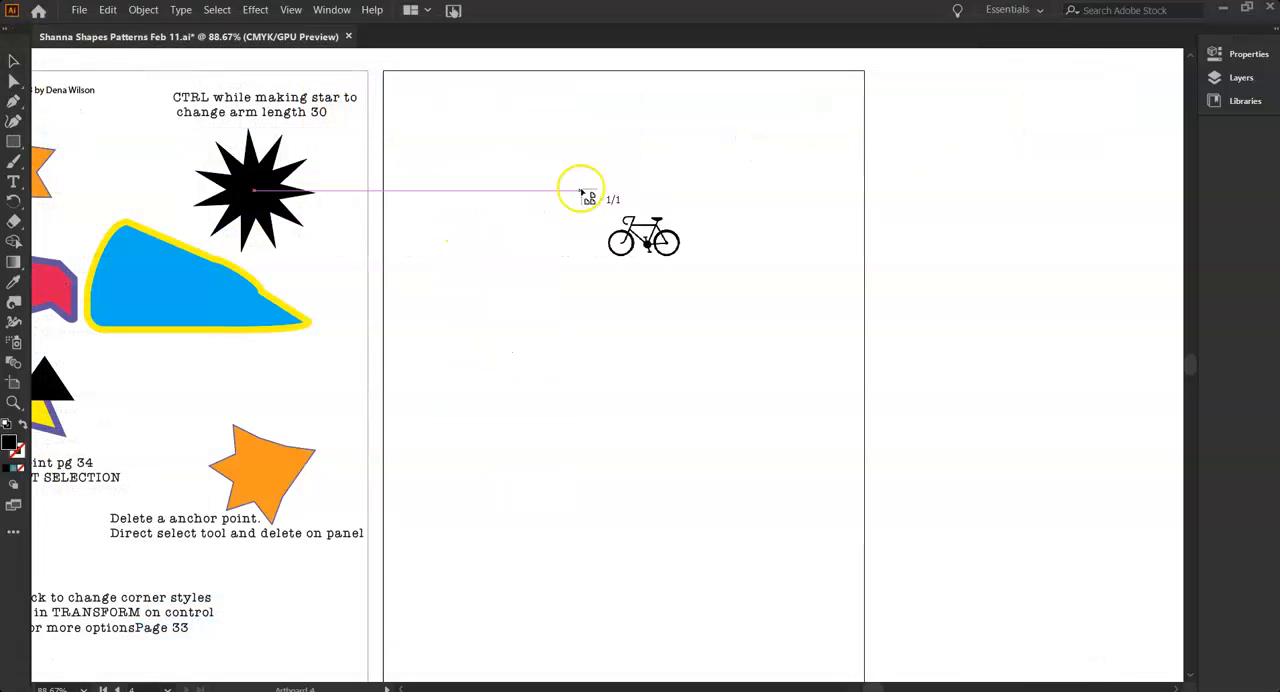
Place the bike image on the blank artboard at about 553 by 418 pt
{"action": "left_click_drag", "start_coordinate": [477, 381], "coordinate": [672, 467]}
{"action": "left_click_drag", "start_coordinate": [926, 516], "coordinate": [489, 375]}
{"action": "left_click_drag", "start_coordinate": [229, 323], "coordinate": [855, 498]}
{"action": "left_click_drag", "start_coordinate": [1023, 553], "coordinate": [556, 316]}
{"action": "left_click_drag", "start_coordinate": [606, 266], "coordinate": [604, 390]}
{"action": "left_click", "coordinate": [1262, 57]}
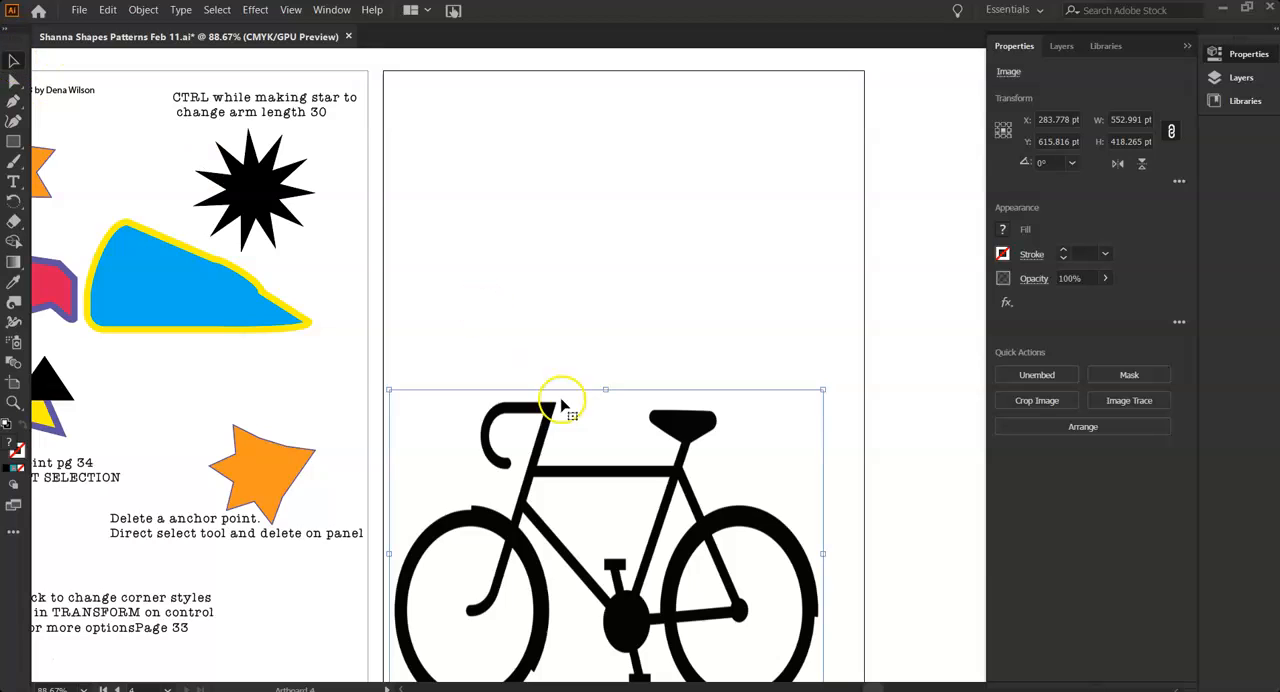
Move the bike image up near the upper edge of the artboard and deselect it
{"action": "left_click_drag", "start_coordinate": [614, 618], "coordinate": [615, 342]}
{"action": "left_click", "coordinate": [569, 466]}
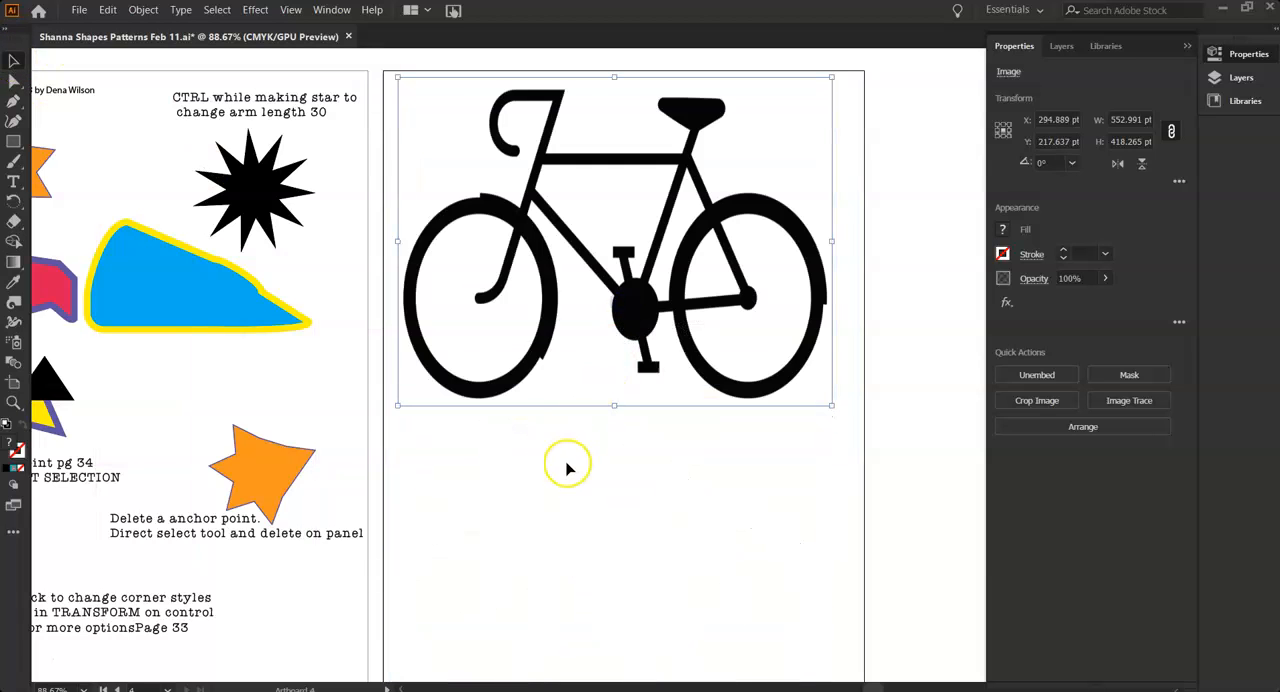
{"action": "left_click", "coordinate": [510, 225]}
{"action": "left_click", "coordinate": [611, 452]}
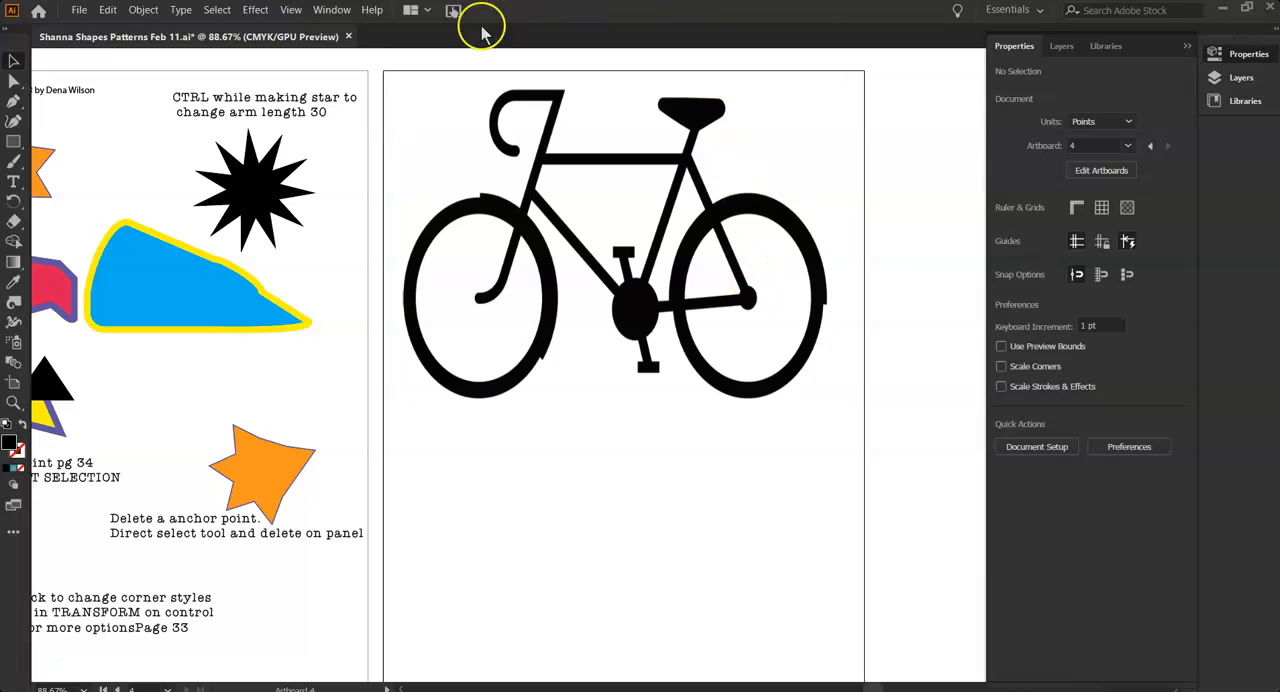
Add a new layer named Tires above Layer 1 and lock Layer 1
{"action": "left_click", "coordinate": [1068, 47]}
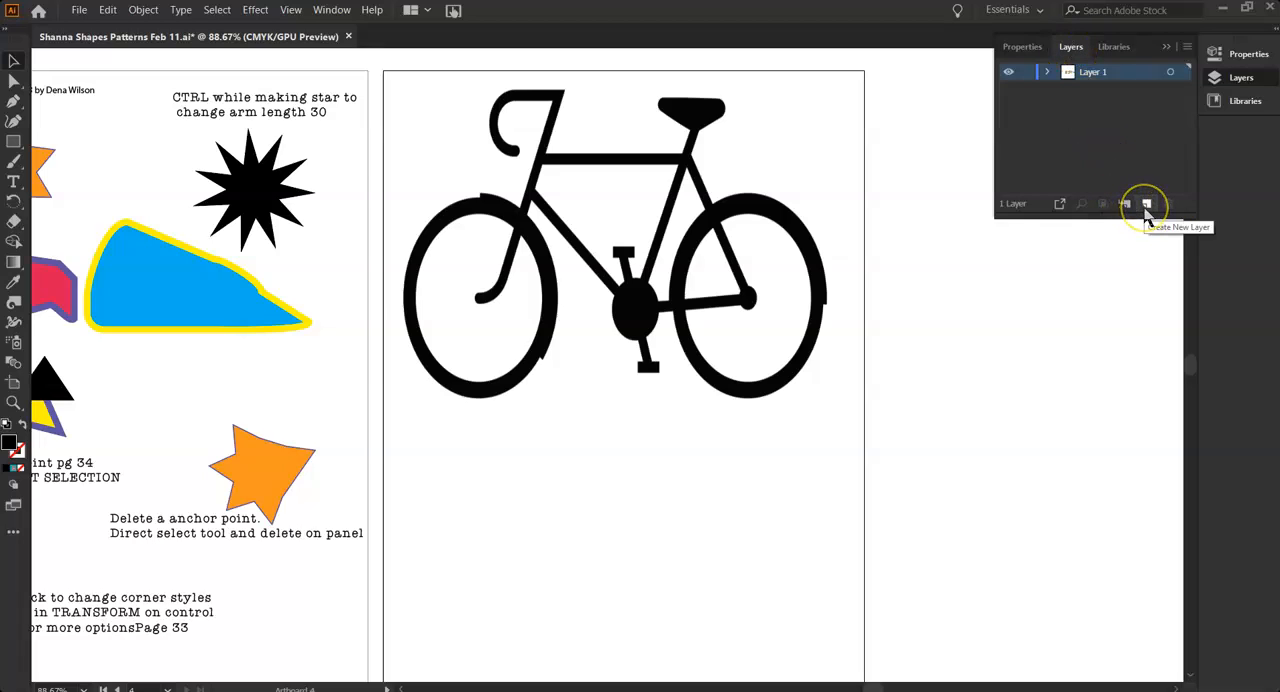
{"action": "left_click", "coordinate": [1172, 43]}
{"action": "left_click", "coordinate": [331, 10]}
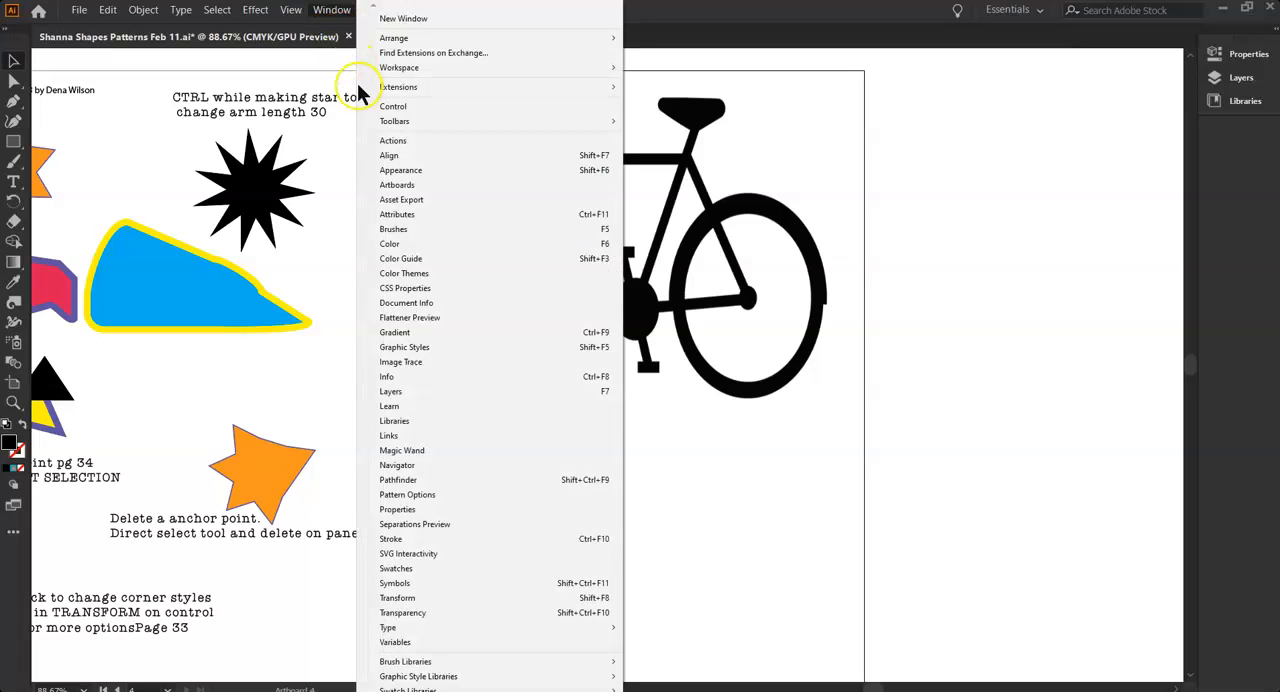
{"action": "left_click", "coordinate": [388, 395]}
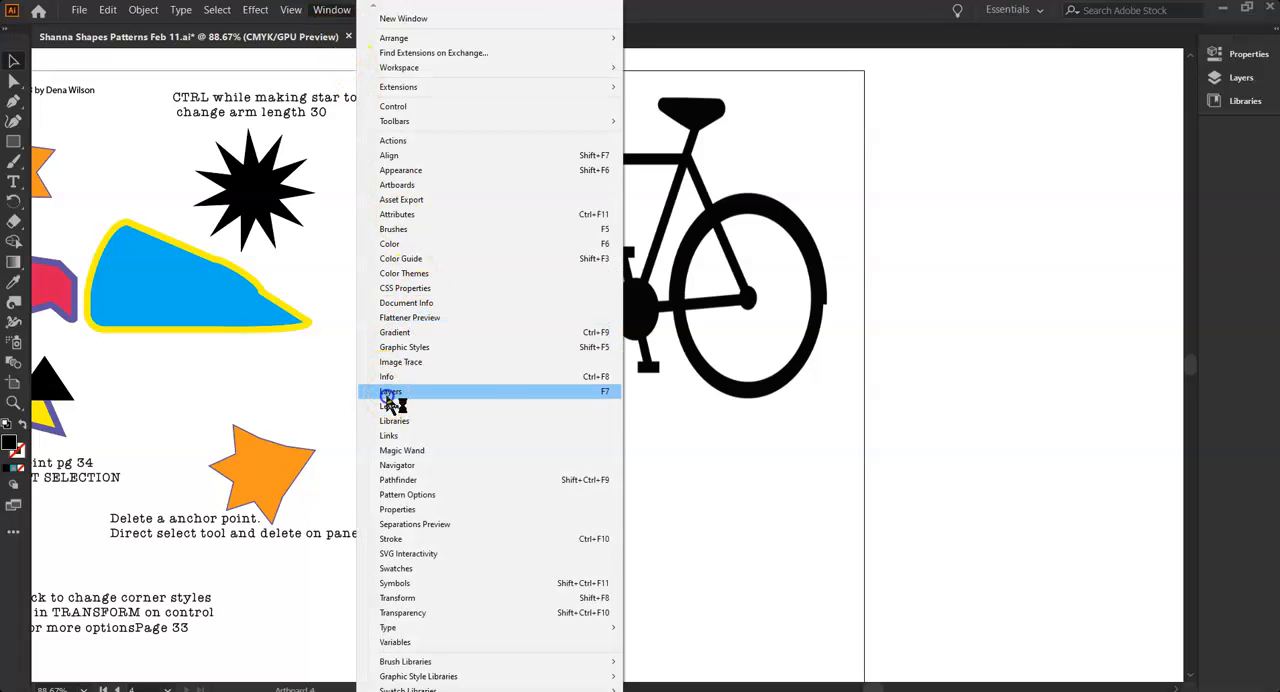
{"action": "left_click", "coordinate": [1147, 205]}
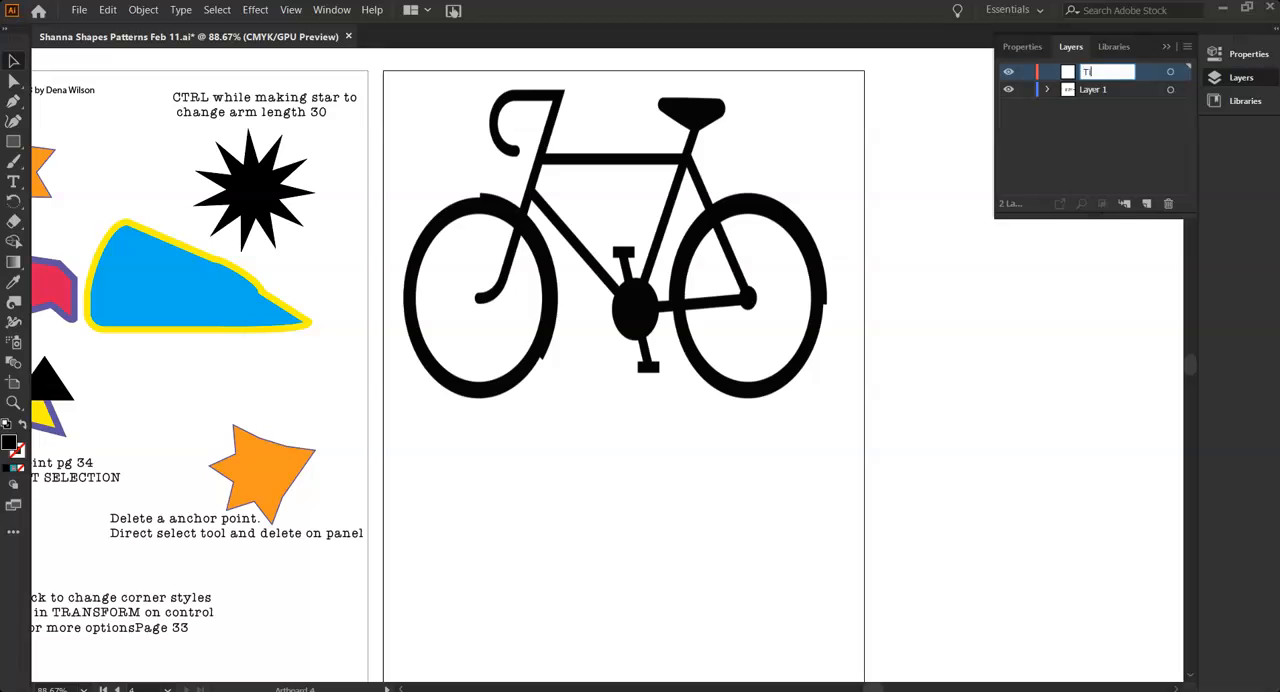
{"action": "left_click", "coordinate": [1012, 322]}
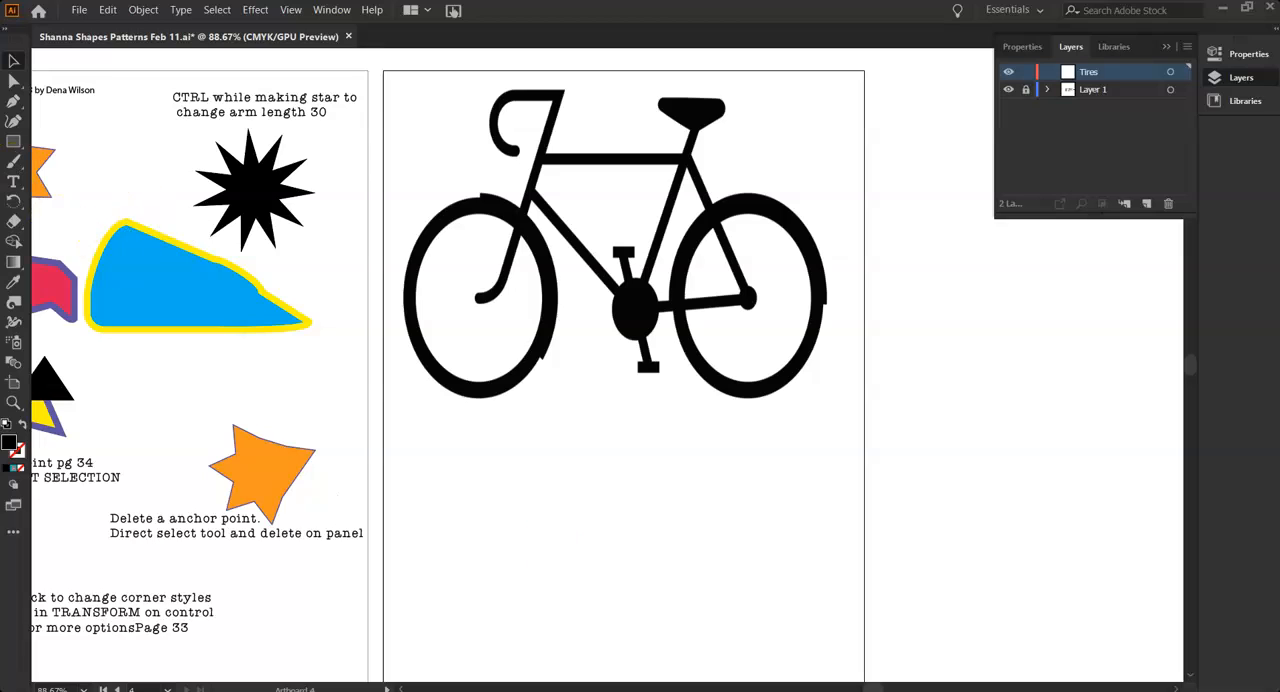
Draw an ellipse about 184 by 235 pt over the bike's front wheel, fitting its edges to the tire
{"action": "left_click", "coordinate": [9, 149]}
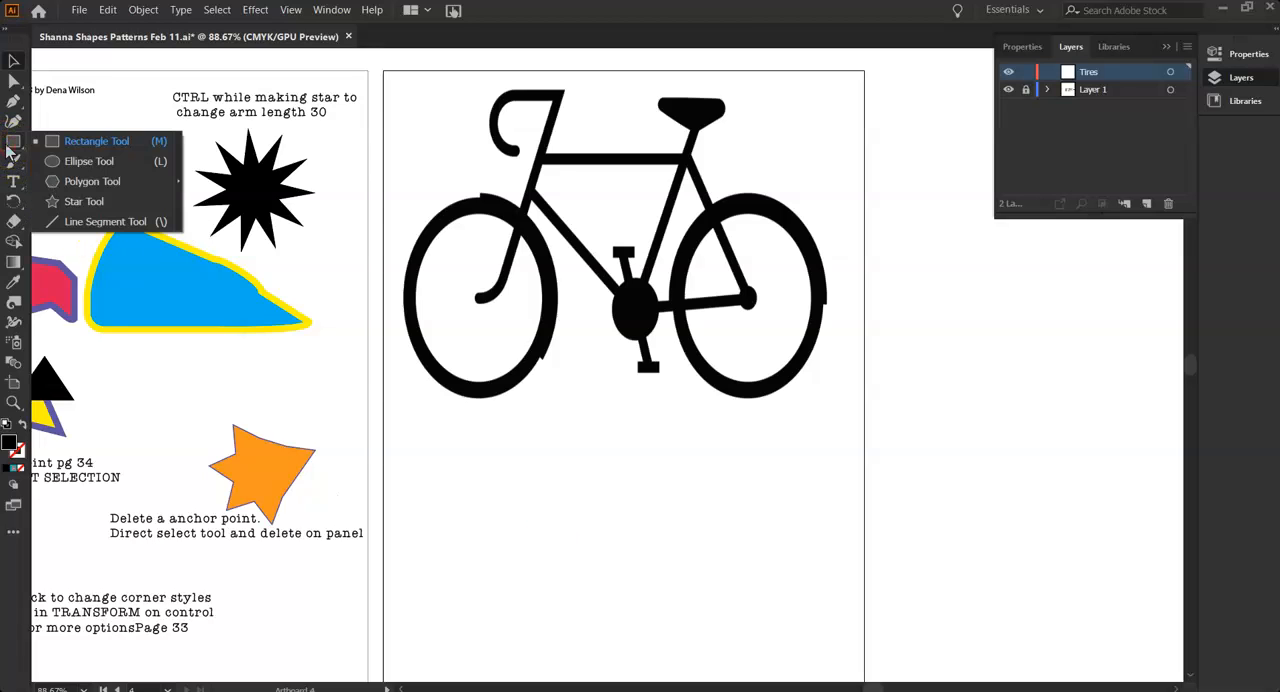
{"action": "left_click", "coordinate": [55, 168]}
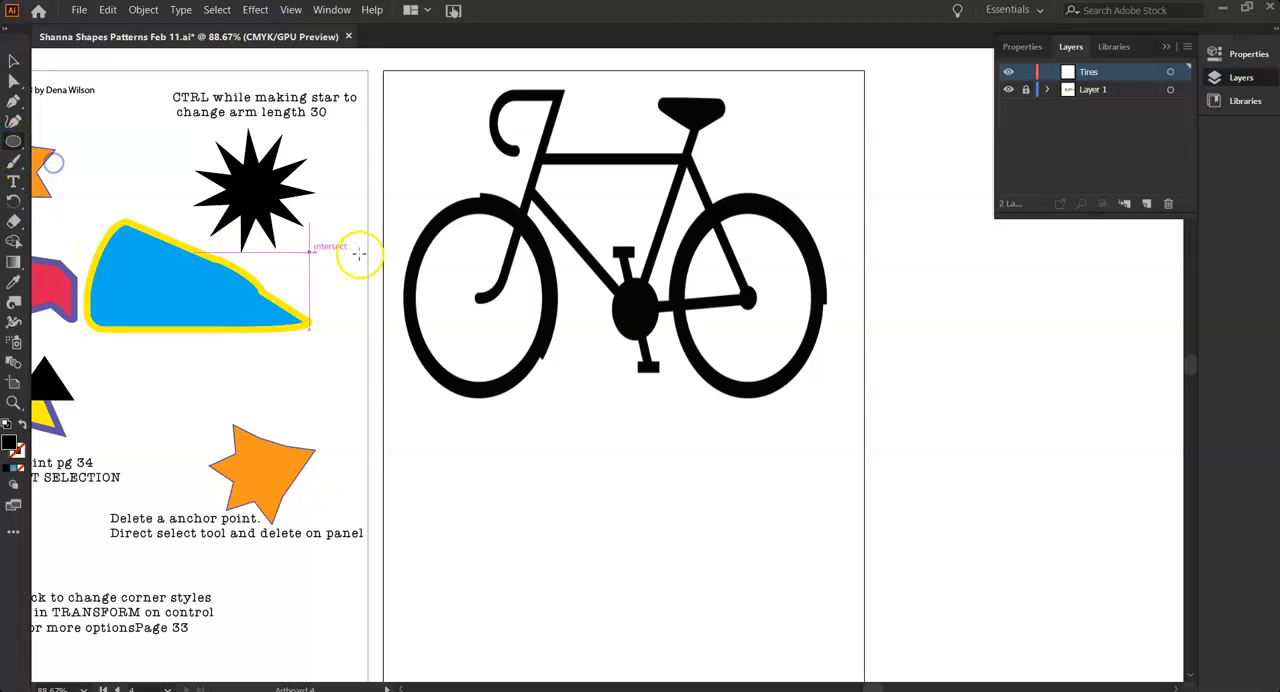
{"action": "left_click_drag", "start_coordinate": [427, 222], "coordinate": [556, 380]}
{"action": "left_click_drag", "start_coordinate": [428, 303], "coordinate": [412, 301]}
{"action": "left_click_drag", "start_coordinate": [460, 234], "coordinate": [484, 205]}
{"action": "left_click_drag", "start_coordinate": [486, 382], "coordinate": [484, 388]}
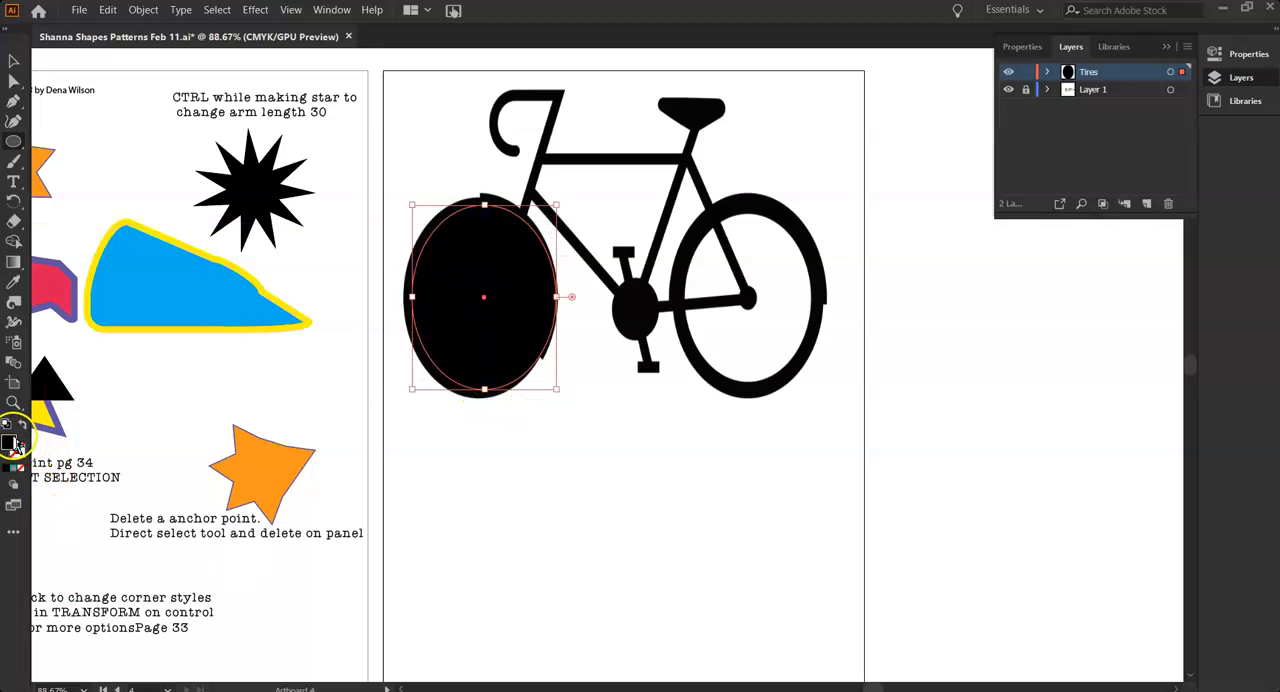
{"action": "double_click", "coordinate": [12, 443]}
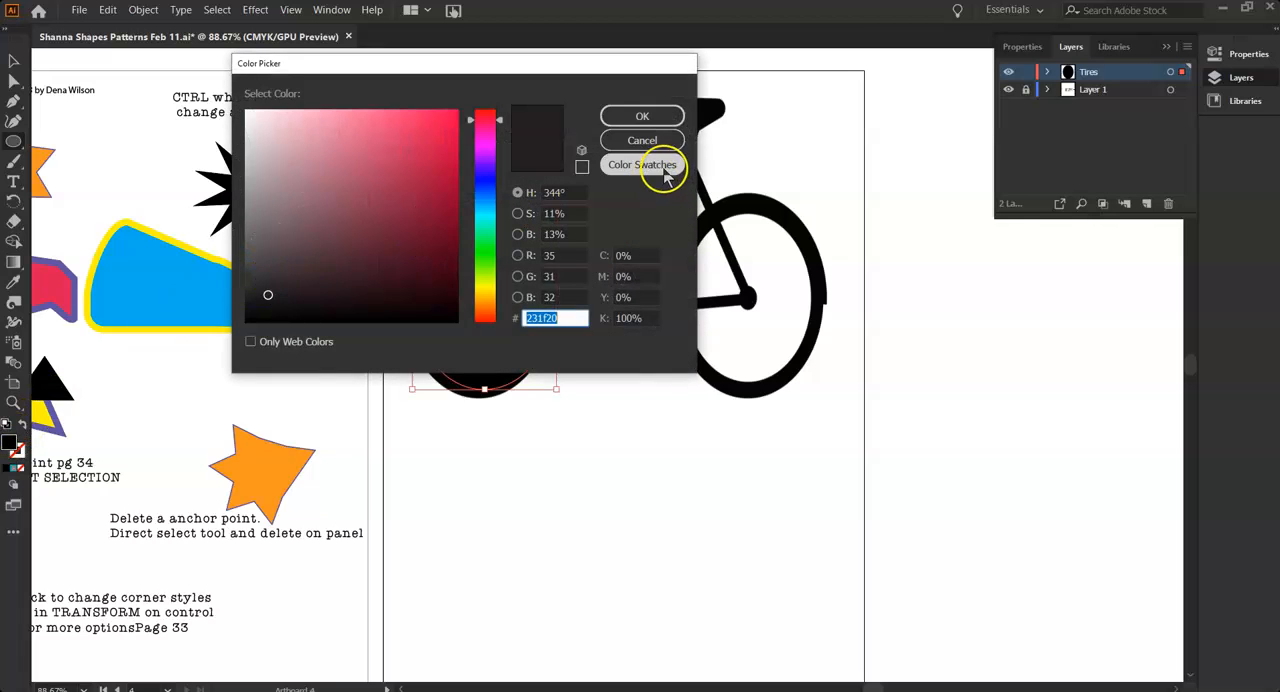
{"action": "left_click", "coordinate": [20, 467]}
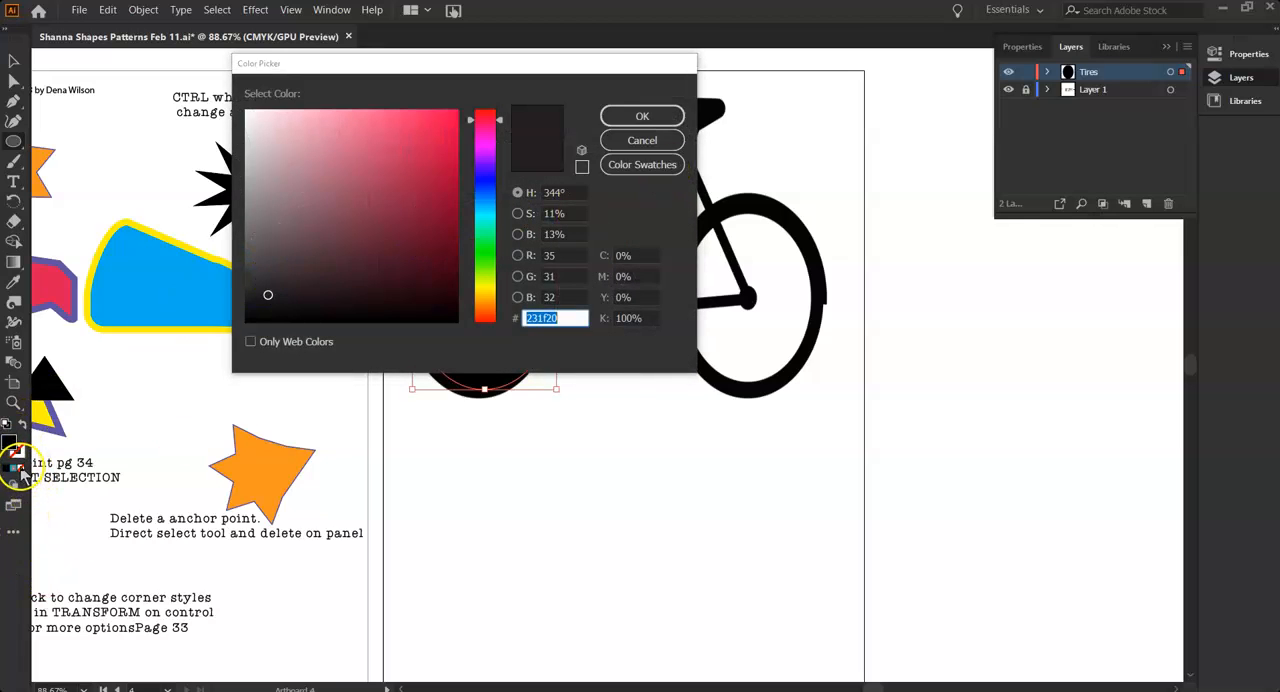
{"action": "left_click", "coordinate": [642, 116]}
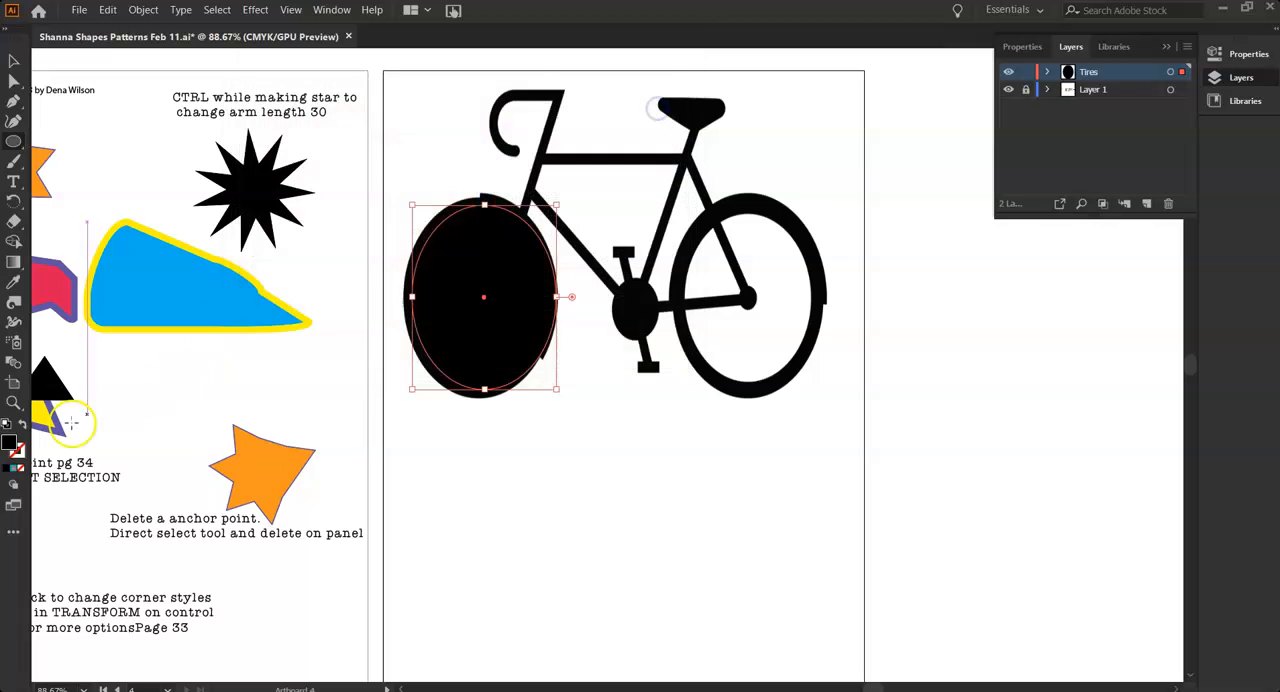
Give the front wheel ellipse no fill and a red stroke
{"action": "left_click", "coordinate": [20, 443]}
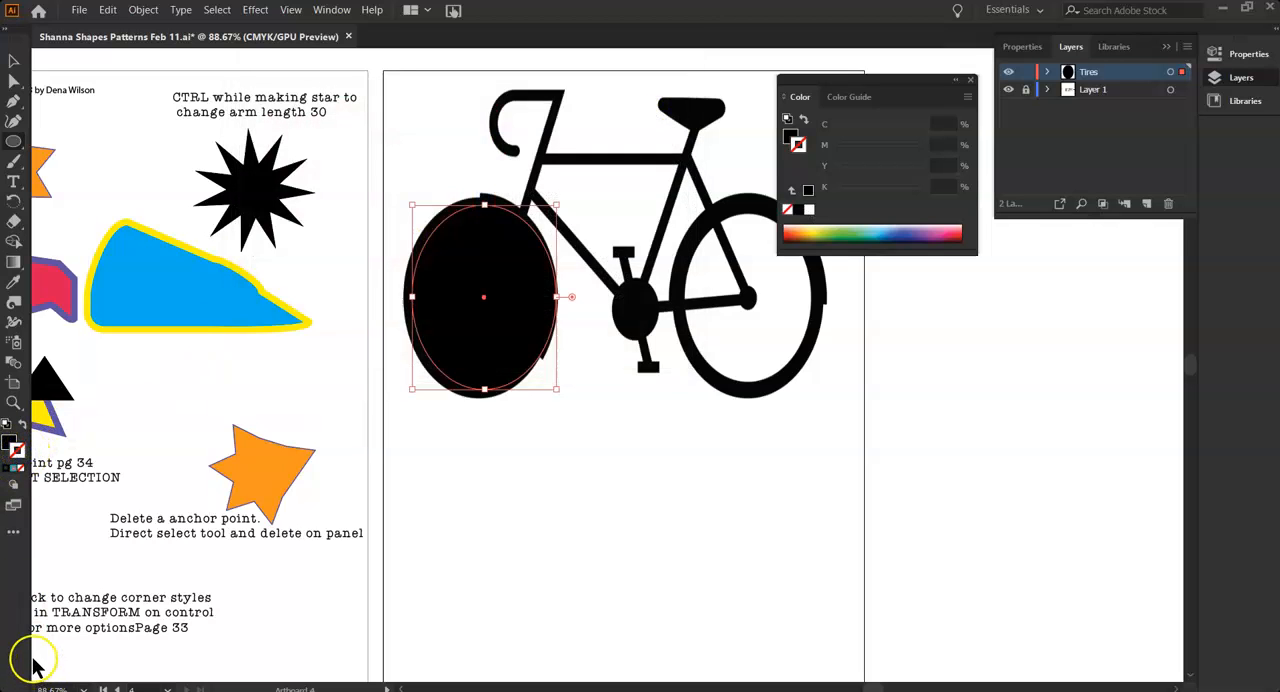
{"action": "key", "text": "shift+x"}
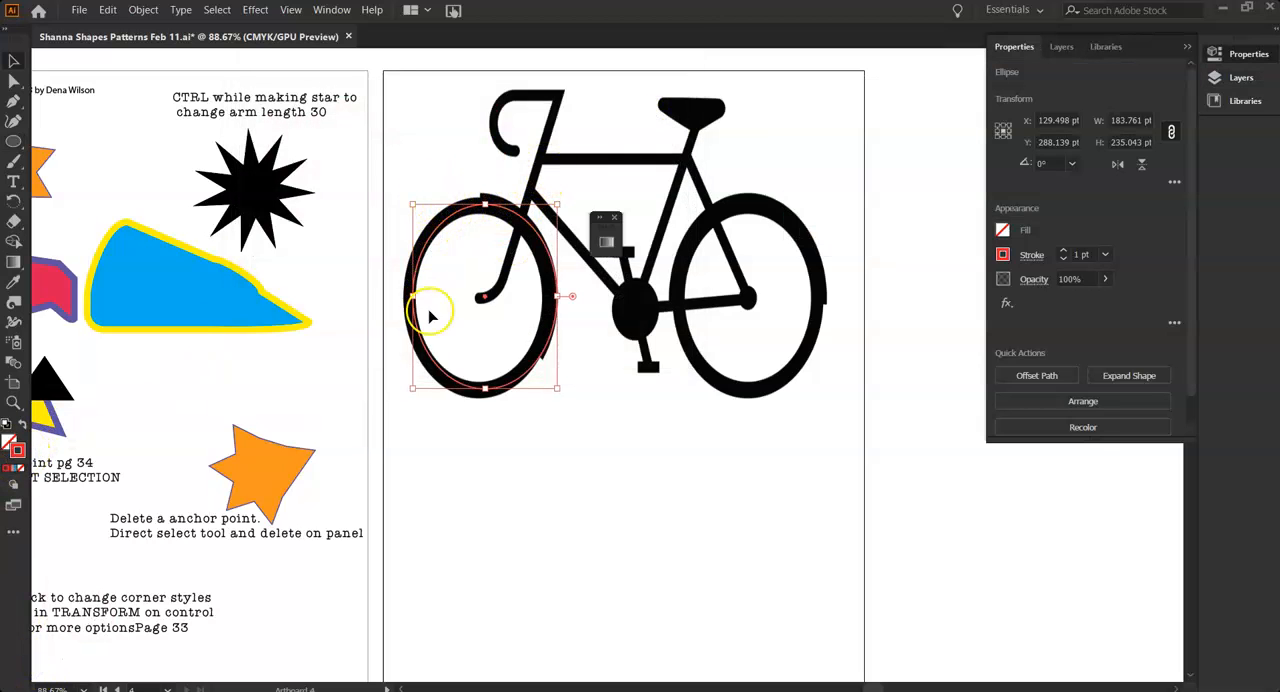
{"action": "left_click", "coordinate": [1003, 256]}
{"action": "left_click", "coordinate": [1003, 256]}
Thicken the ellipse's red stroke to 17 pt and deselect it to compare it with the tire
{"action": "left_click", "coordinate": [1065, 254]}
{"action": "left_click", "coordinate": [1065, 254]}
{"action": "left_click", "coordinate": [1065, 254]}
{"action": "left_click", "coordinate": [1065, 254]}
{"action": "left_click", "coordinate": [1065, 254]}
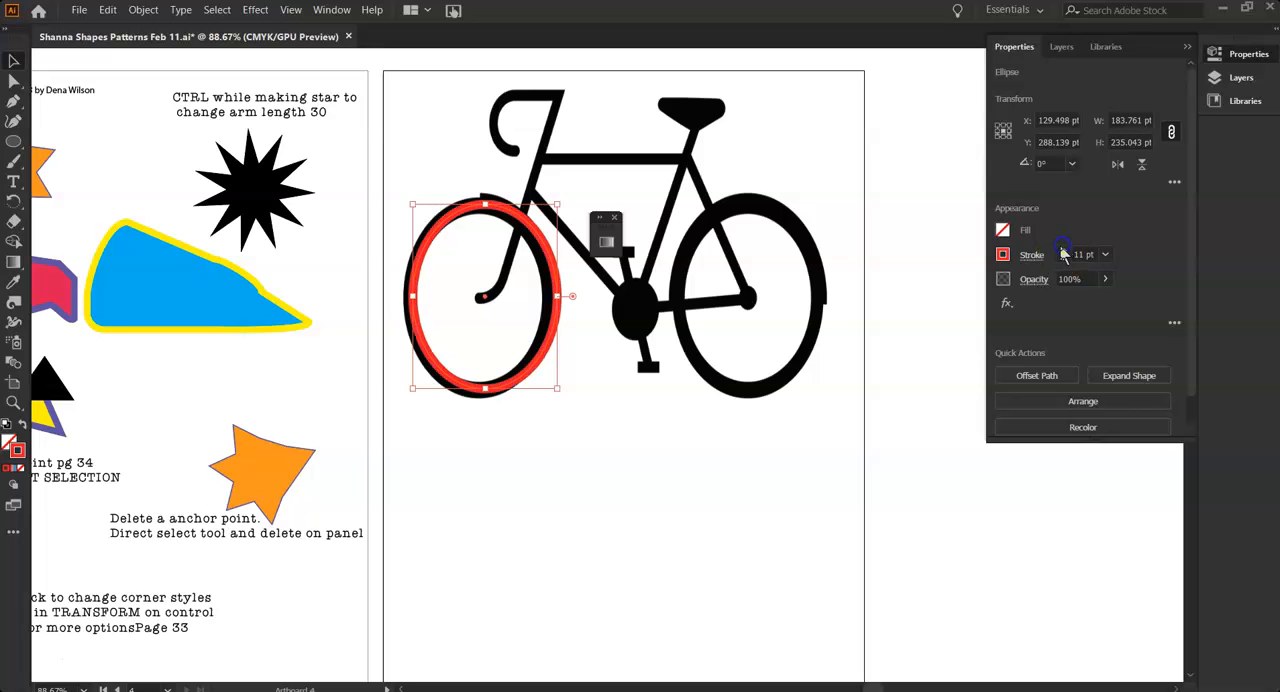
{"action": "left_click", "coordinate": [1065, 254]}
{"action": "left_click", "coordinate": [1065, 254]}
{"action": "left_click", "coordinate": [1065, 254]}
{"action": "left_click", "coordinate": [1065, 254]}
{"action": "left_click", "coordinate": [1065, 254]}
{"action": "left_click", "coordinate": [1065, 254]}
{"action": "left_click", "coordinate": [503, 383]}
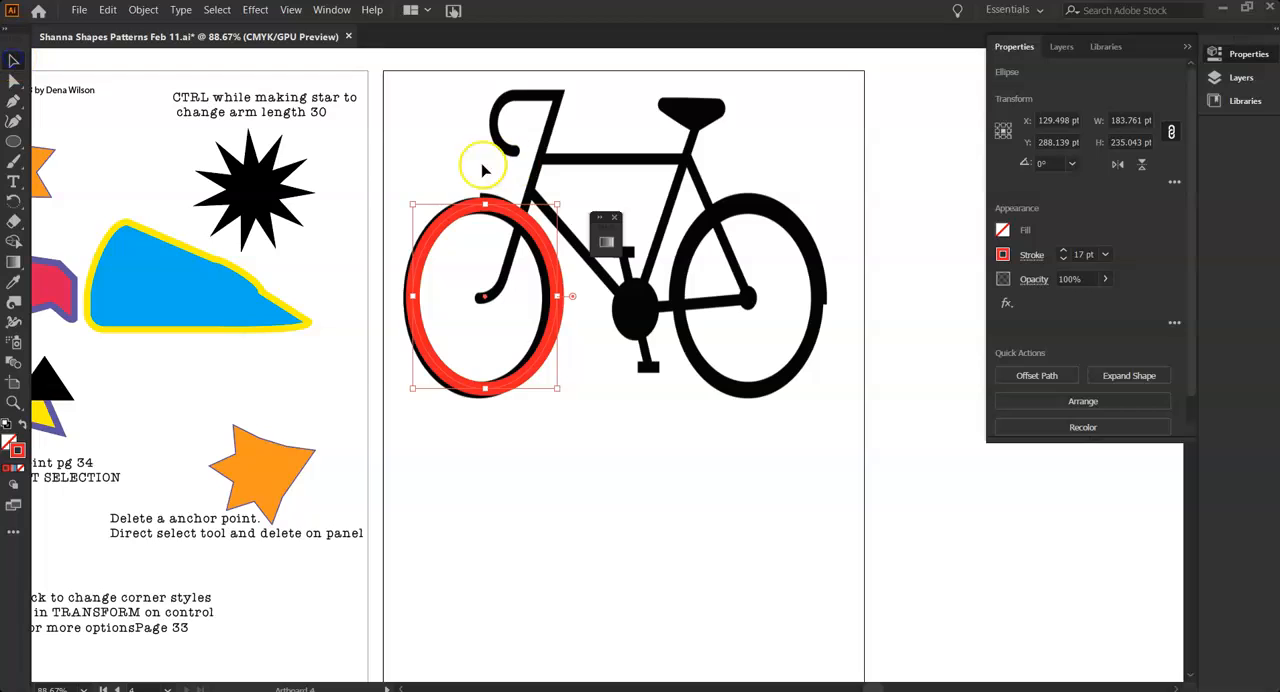
{"action": "left_click", "coordinate": [500, 420]}
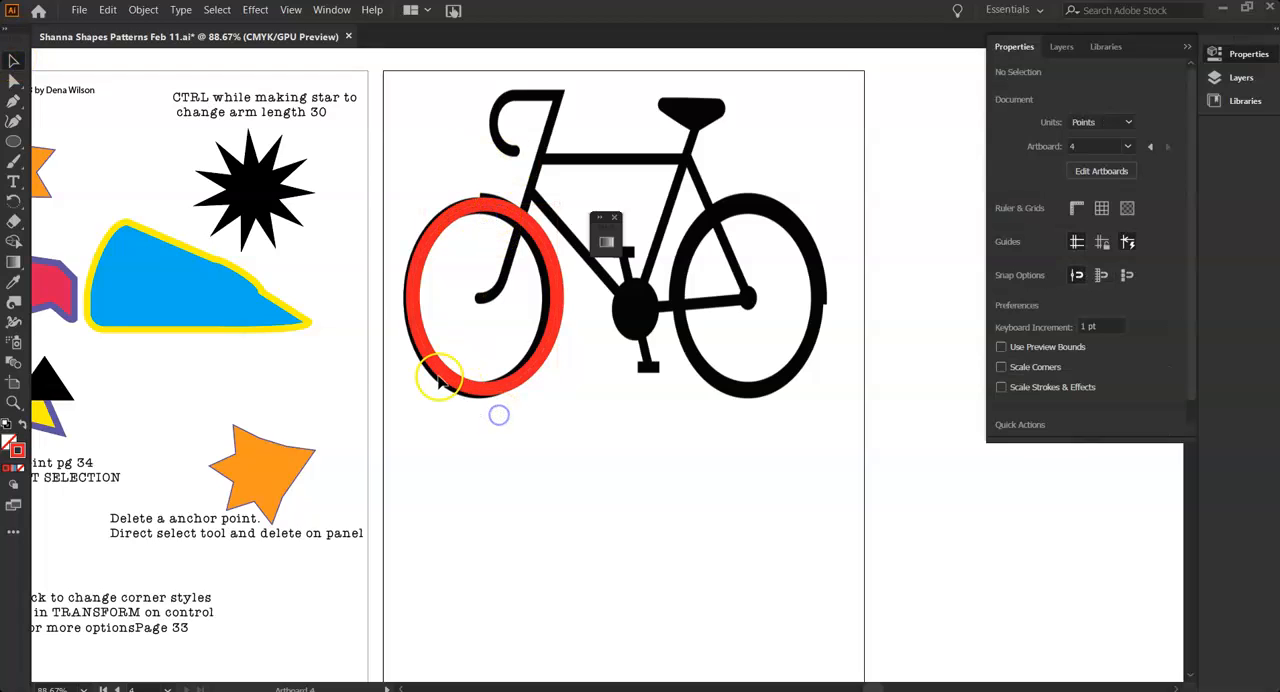
Increase the red ring's stroke to 19 pt and shift the ring to line up with the front tire
{"action": "left_click_drag", "start_coordinate": [434, 363], "coordinate": [496, 406]}
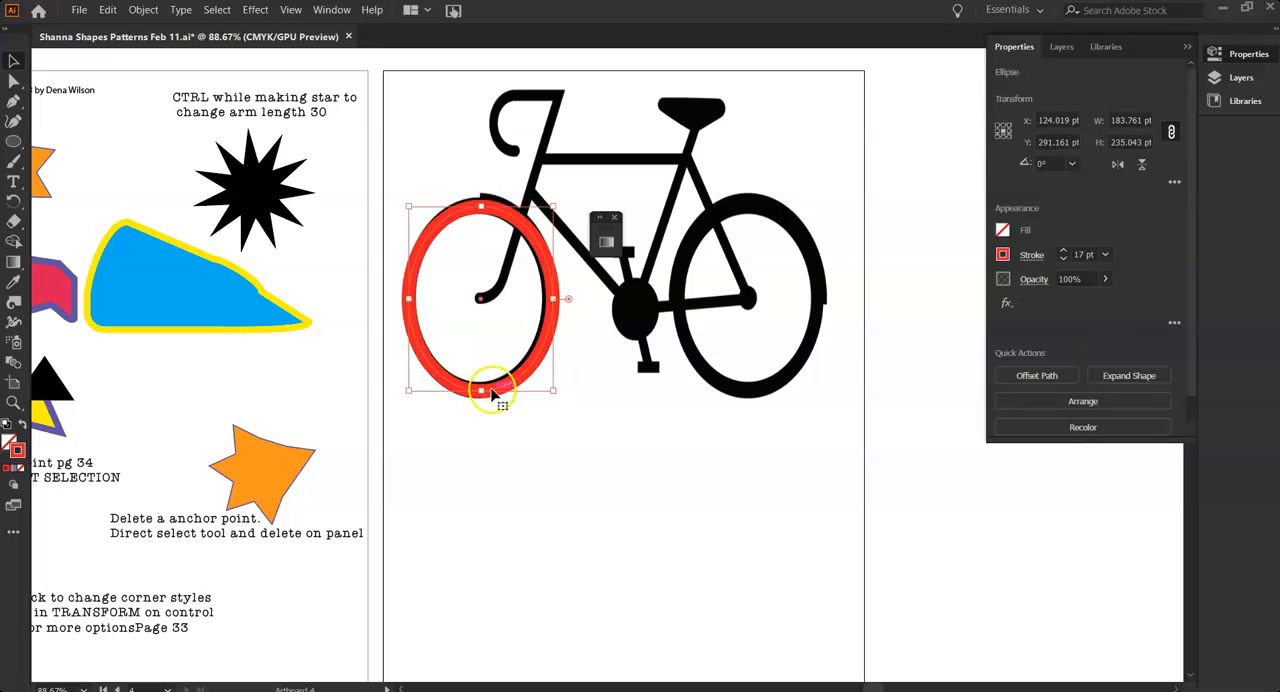
{"action": "left_click", "coordinate": [1063, 250]}
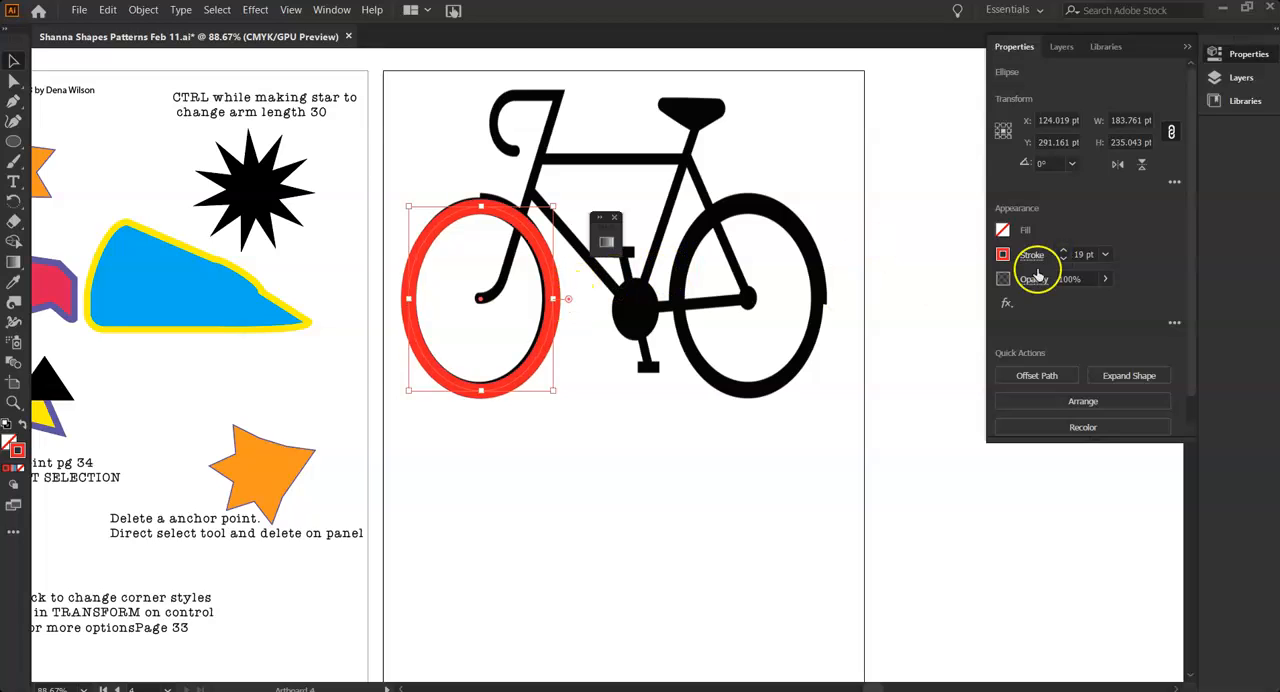
{"action": "left_click_drag", "start_coordinate": [553, 320], "coordinate": [540, 318]}
{"action": "left_click", "coordinate": [428, 382]}
{"action": "left_click_drag", "start_coordinate": [436, 372], "coordinate": [440, 368]}
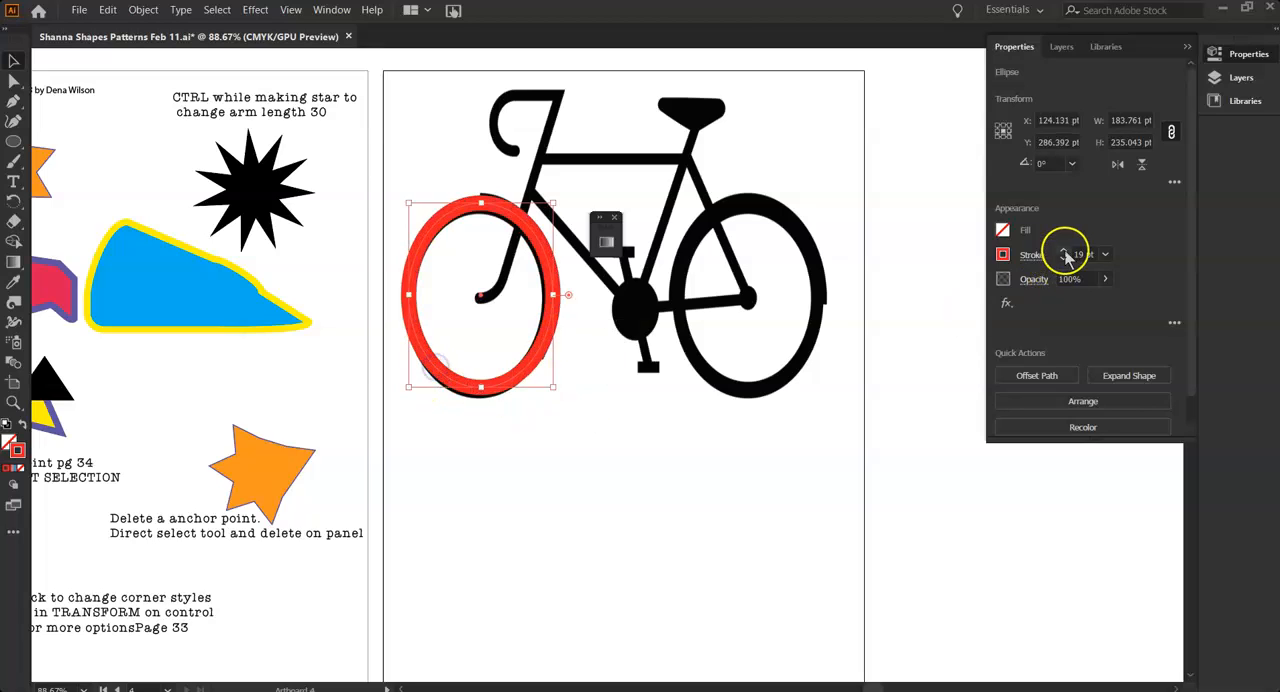
Activate the Gradient tool on the red front ring and open its full gradient settings
{"action": "left_click", "coordinate": [1003, 255]}
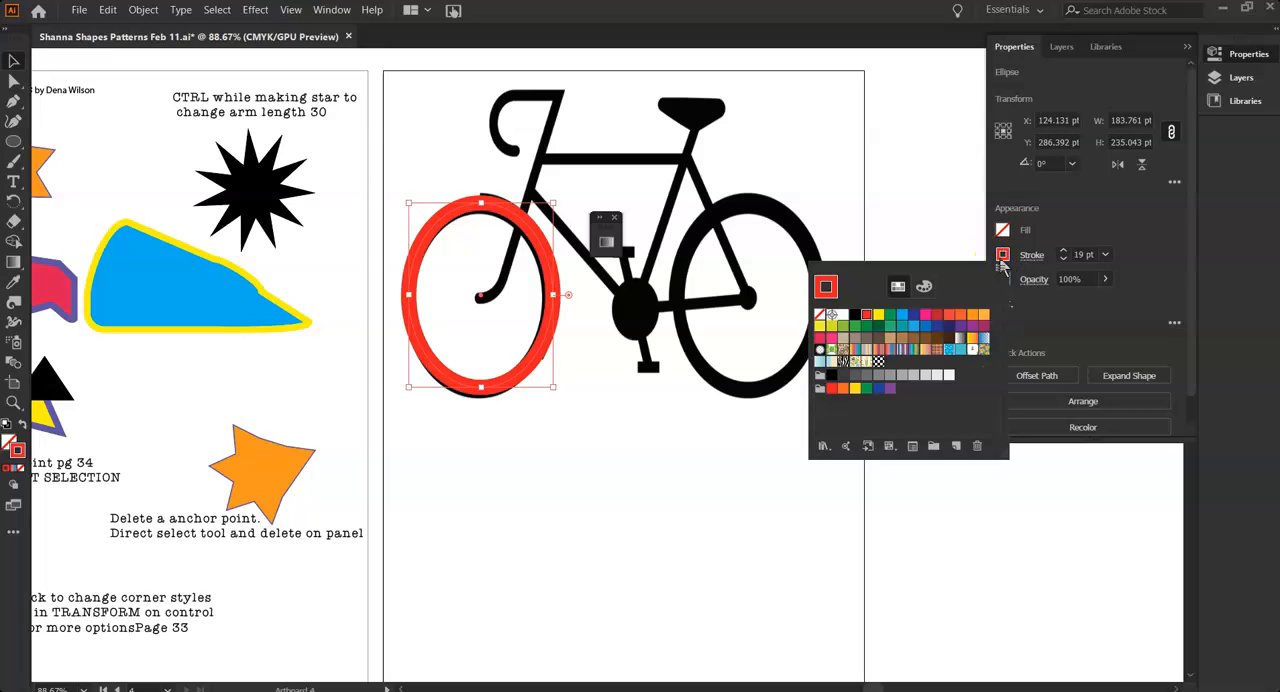
{"action": "left_click", "coordinate": [1002, 258]}
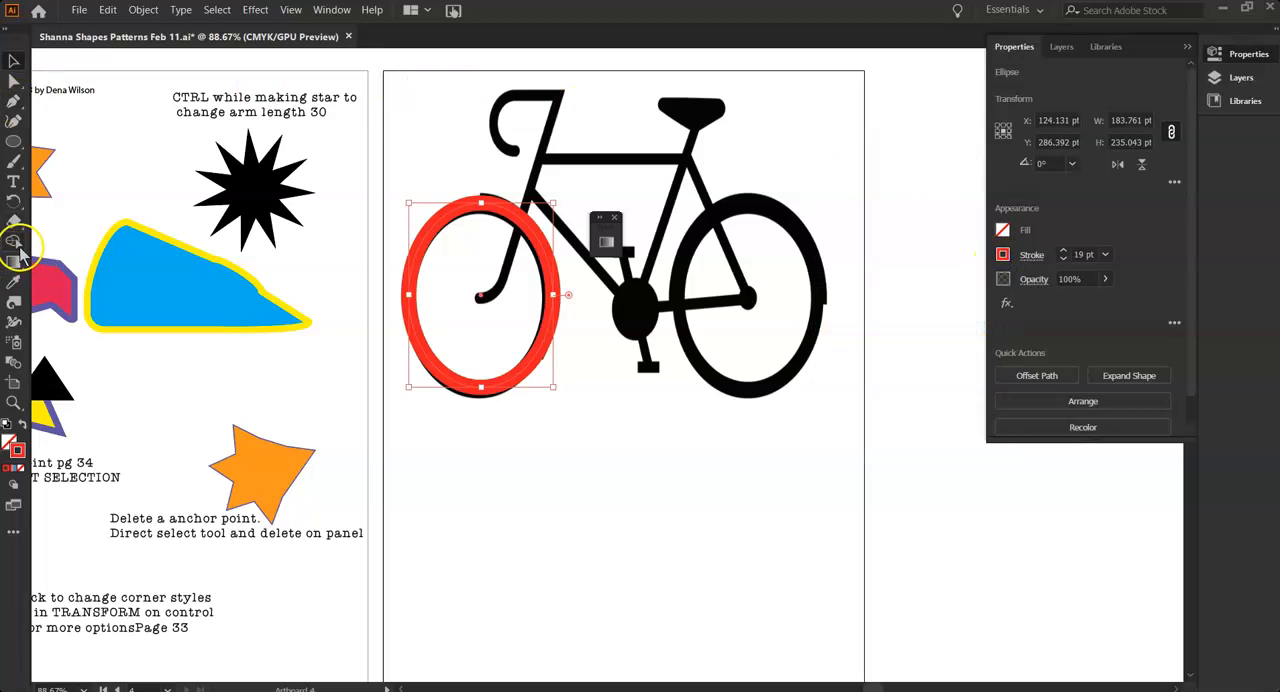
{"action": "left_click", "coordinate": [13, 264]}
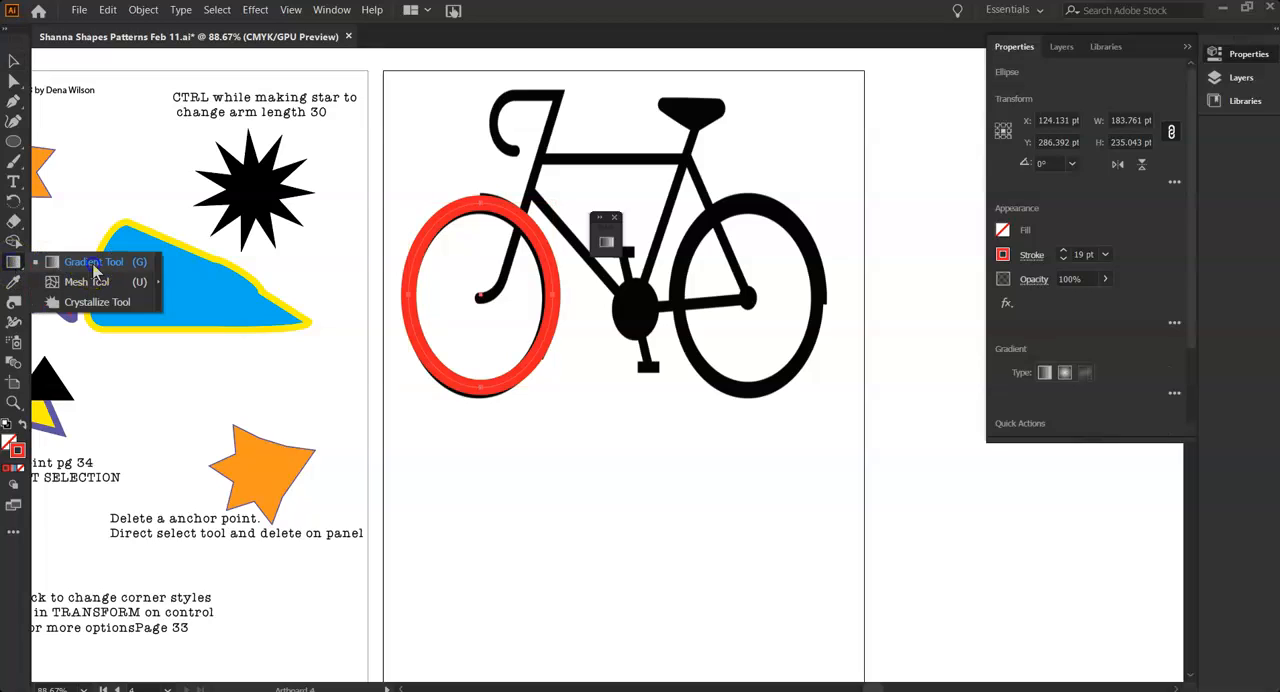
{"action": "left_click", "coordinate": [93, 264]}
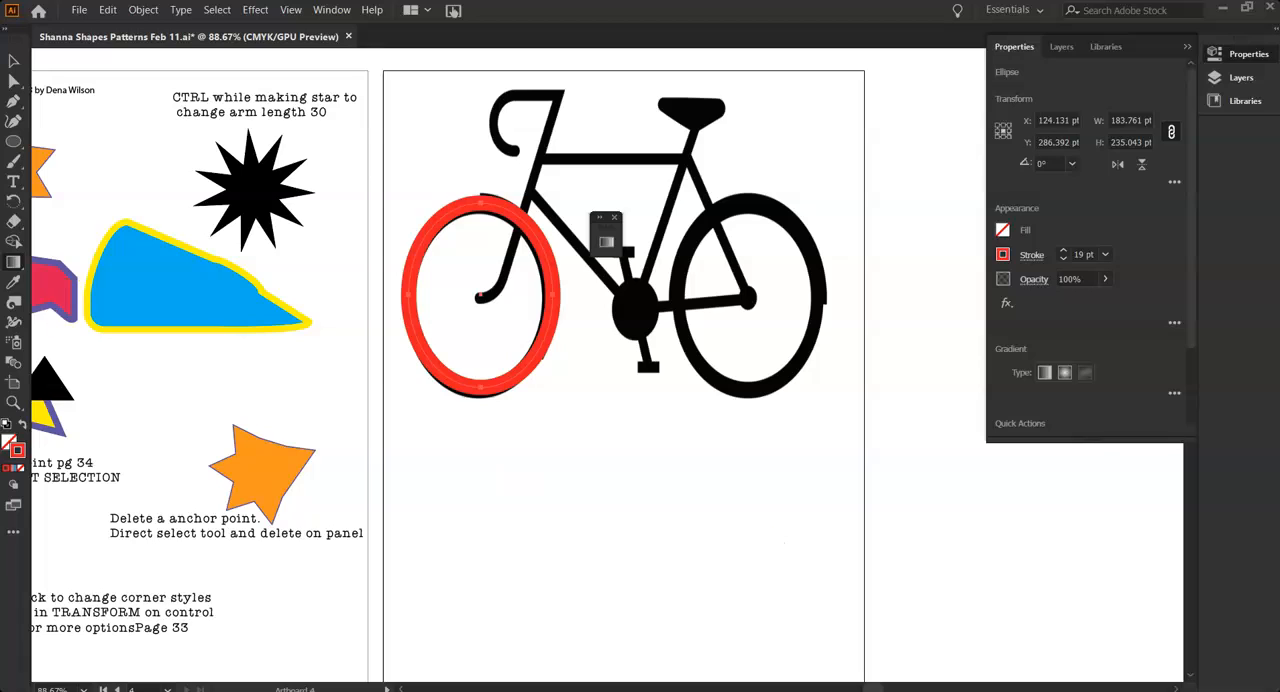
{"action": "double_click", "coordinate": [14, 264]}
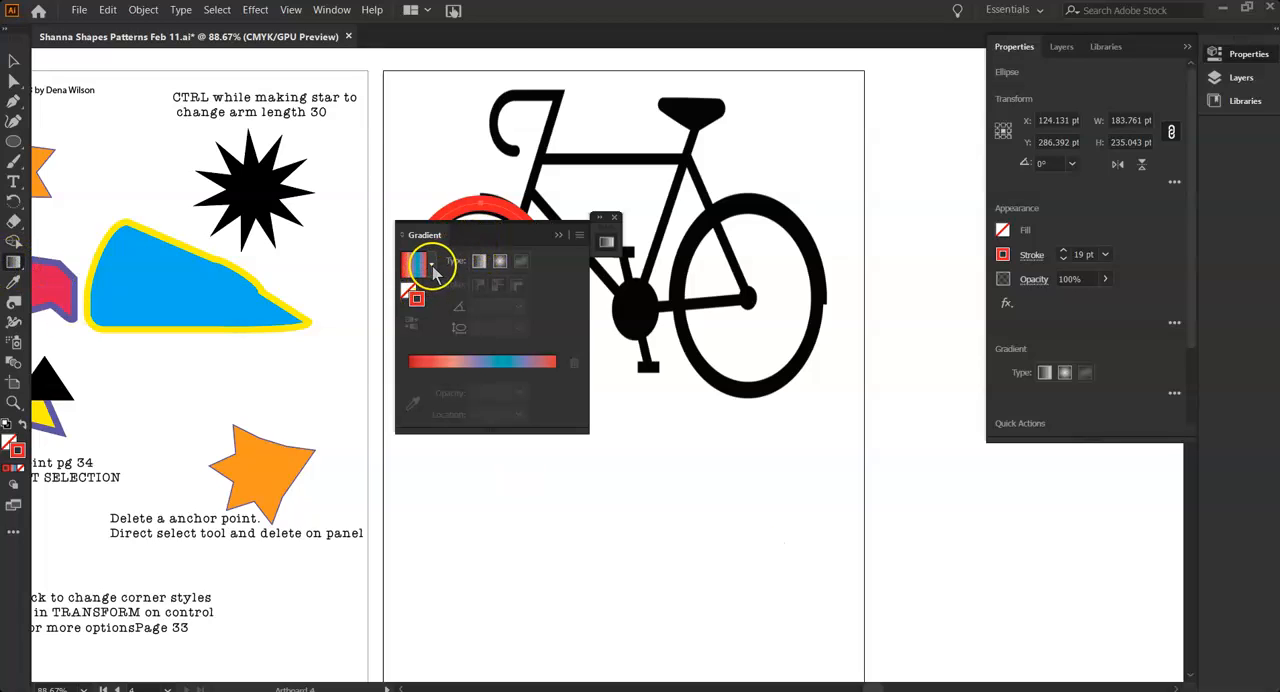
Hide the extra gradient options and show them again
{"action": "left_click", "coordinate": [578, 236]}
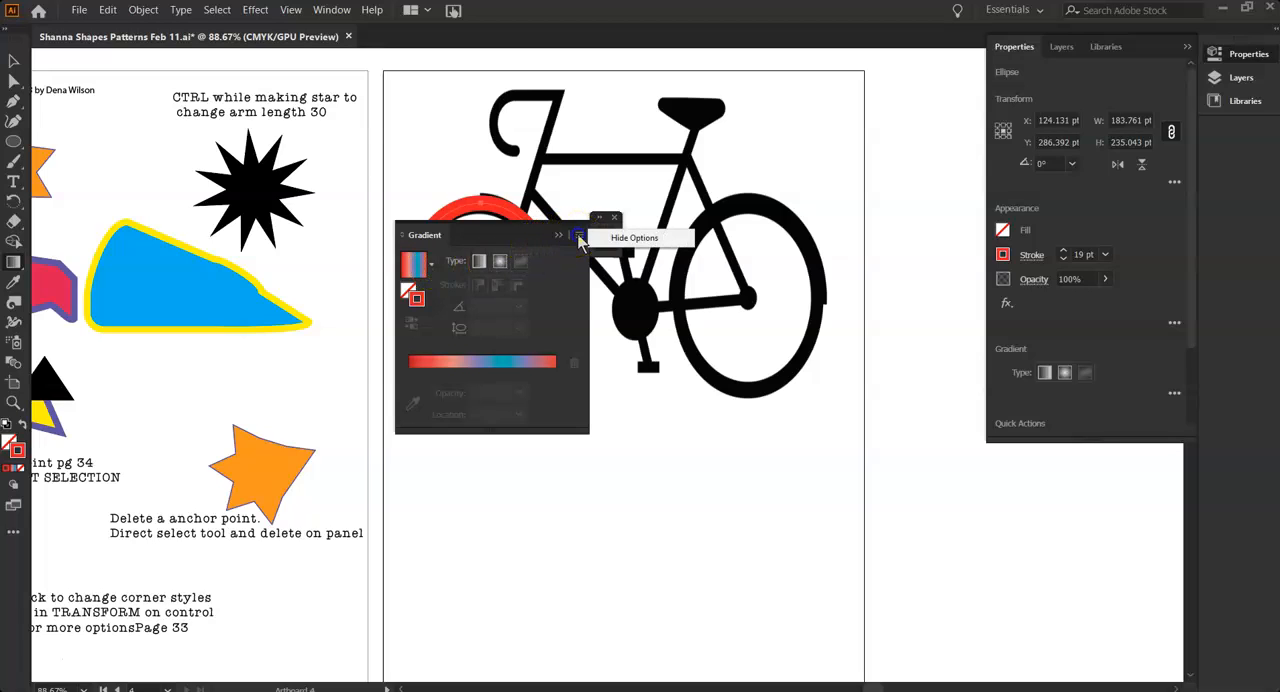
{"action": "left_click", "coordinate": [621, 238]}
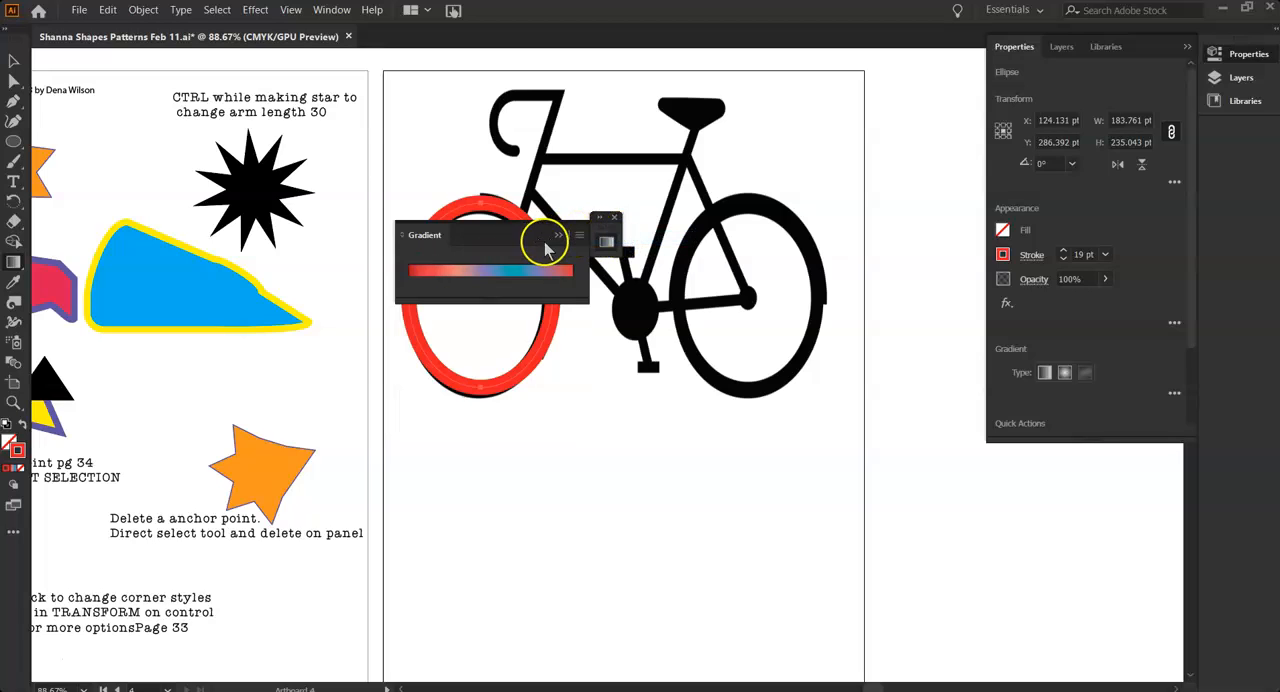
{"action": "left_click", "coordinate": [578, 236]}
{"action": "left_click", "coordinate": [618, 240]}
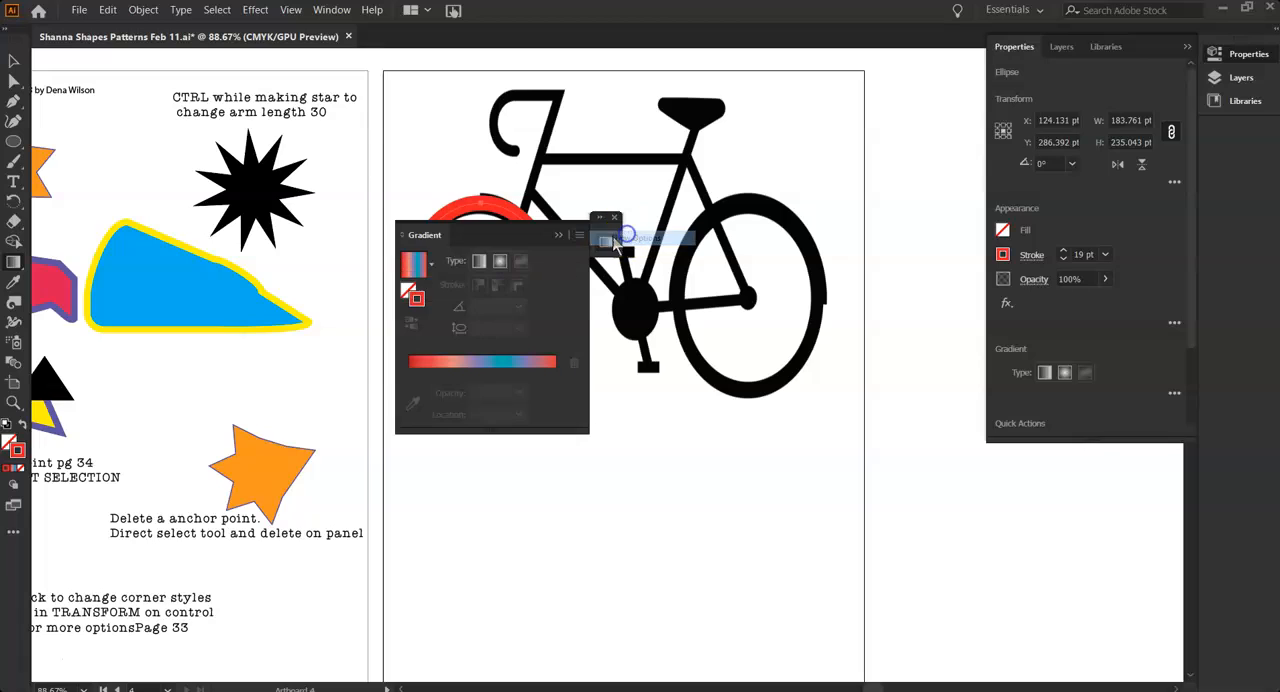
Apply the Magenta, Yellow gradient to the front ring's stroke and place a color stop toward its magenta end
{"action": "left_click", "coordinate": [431, 264]}
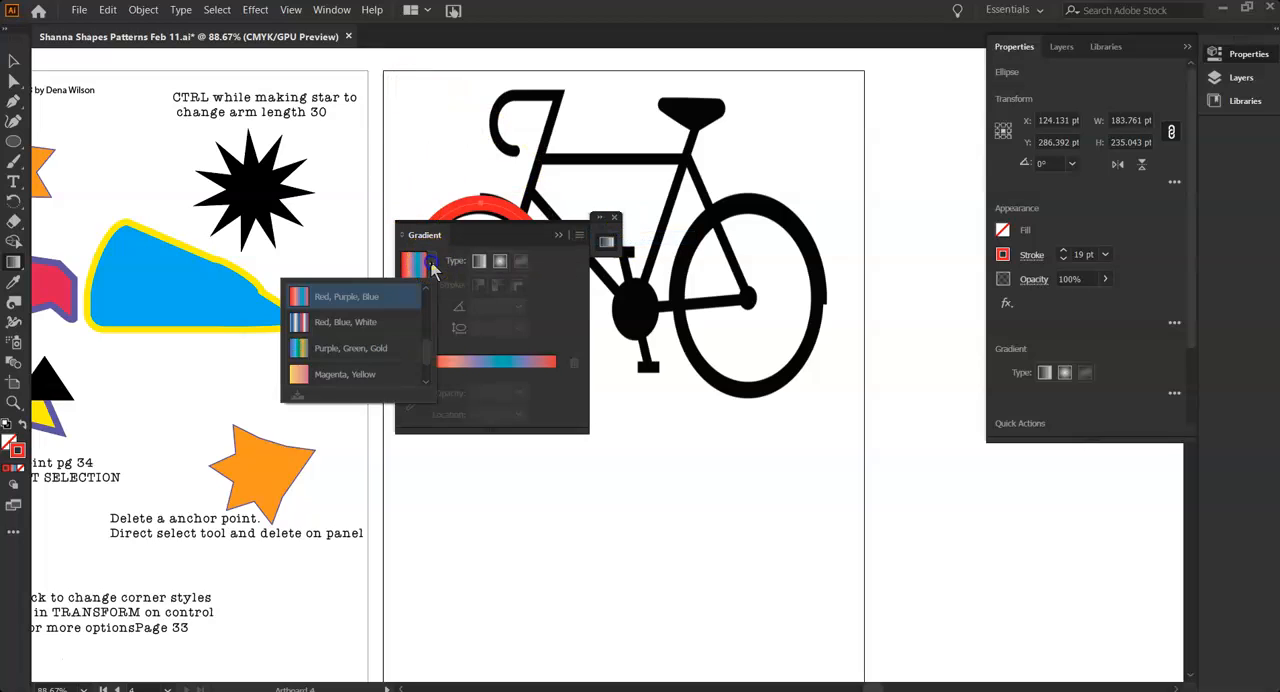
{"action": "scroll", "coordinate": [345, 358], "scroll_direction": "down", "scroll_amount": 2}
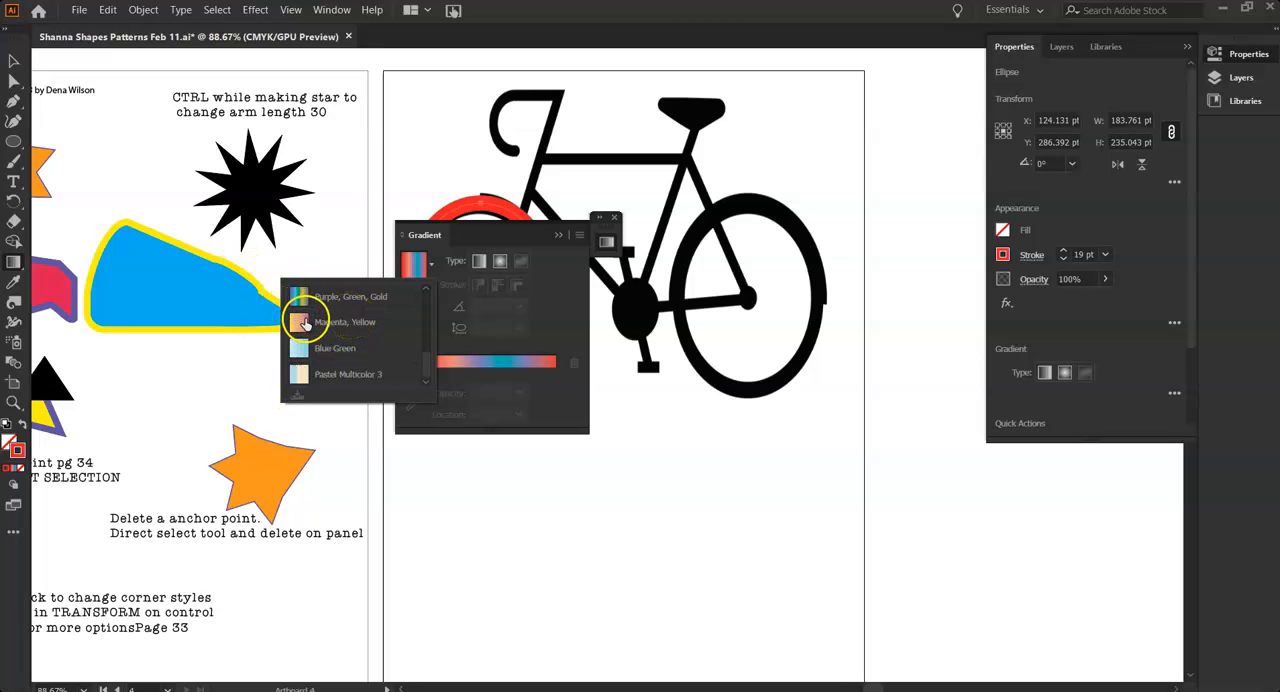
{"action": "left_click", "coordinate": [300, 321]}
{"action": "left_click_drag", "start_coordinate": [507, 372], "coordinate": [518, 374]}
Recolor the gradient's three inner stops dark blue, orange and dark blue
{"action": "left_click", "coordinate": [449, 373]}
{"action": "double_click", "coordinate": [449, 372]}
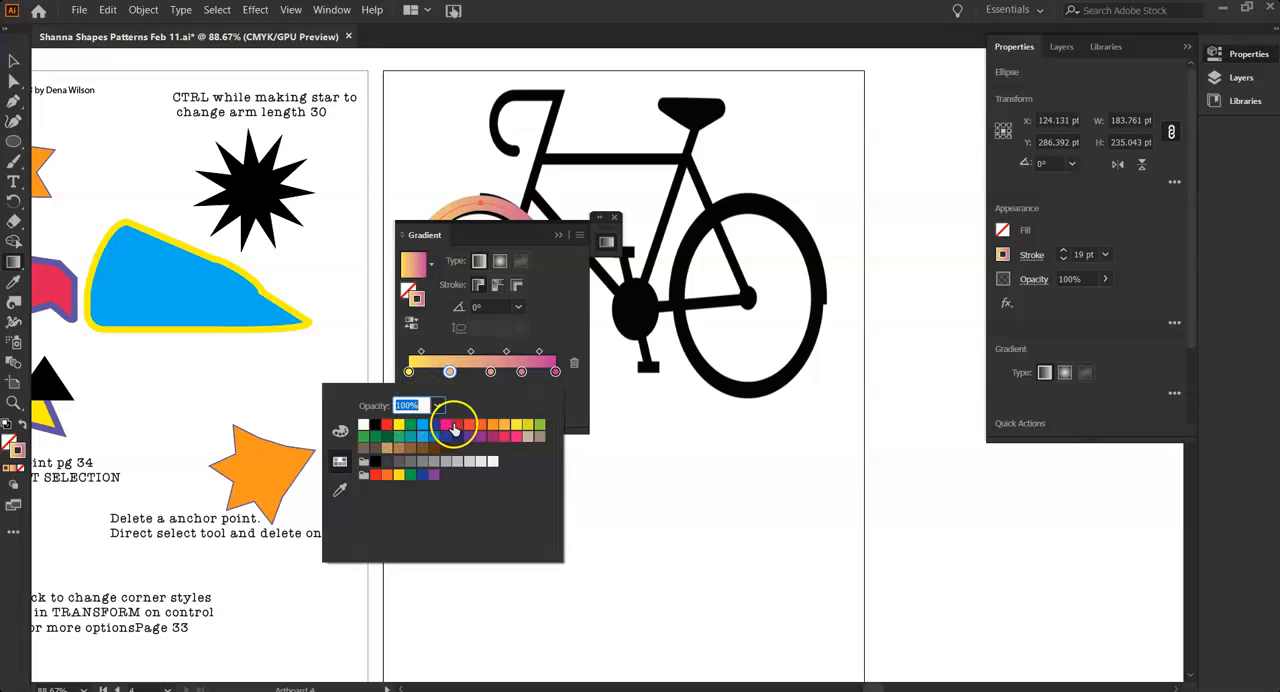
{"action": "left_click", "coordinate": [436, 430]}
{"action": "left_click", "coordinate": [490, 372]}
{"action": "double_click", "coordinate": [490, 372]}
{"action": "left_click", "coordinate": [479, 428]}
{"action": "double_click", "coordinate": [521, 371]}
{"action": "left_click", "coordinate": [422, 438]}
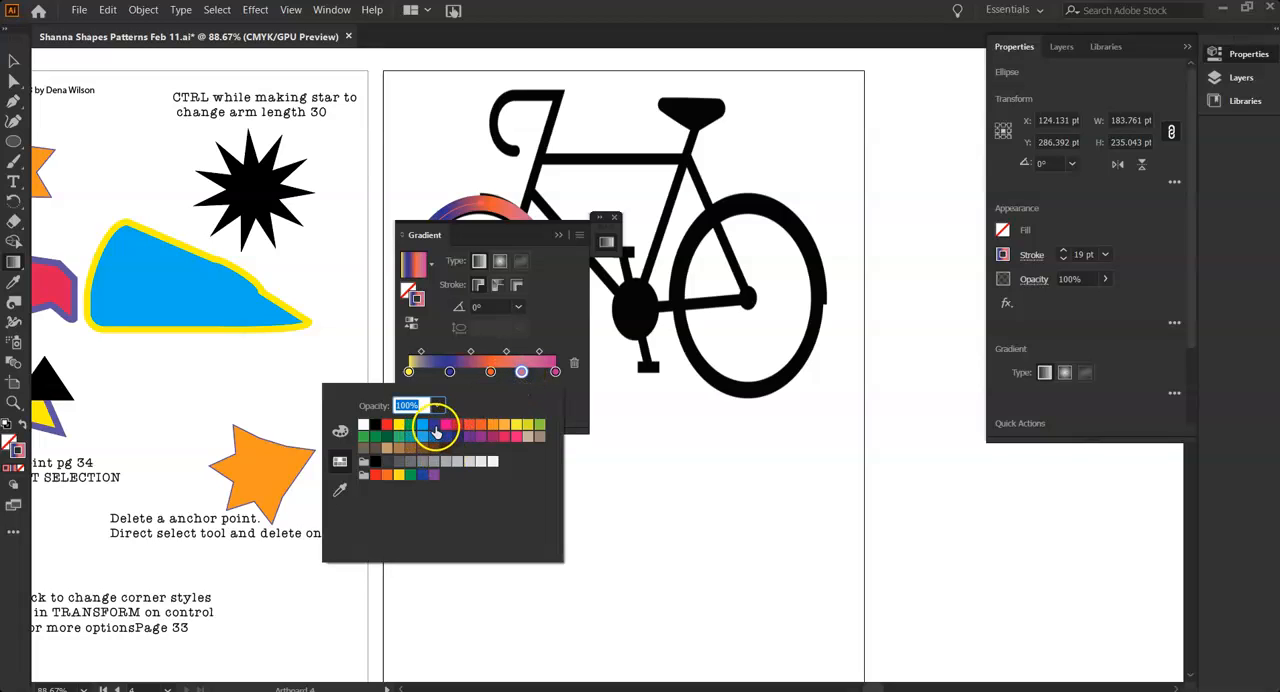
{"action": "left_click", "coordinate": [436, 427]}
Recolor both end stops of the gradient orange-red
{"action": "left_click", "coordinate": [556, 373]}
{"action": "double_click", "coordinate": [556, 372]}
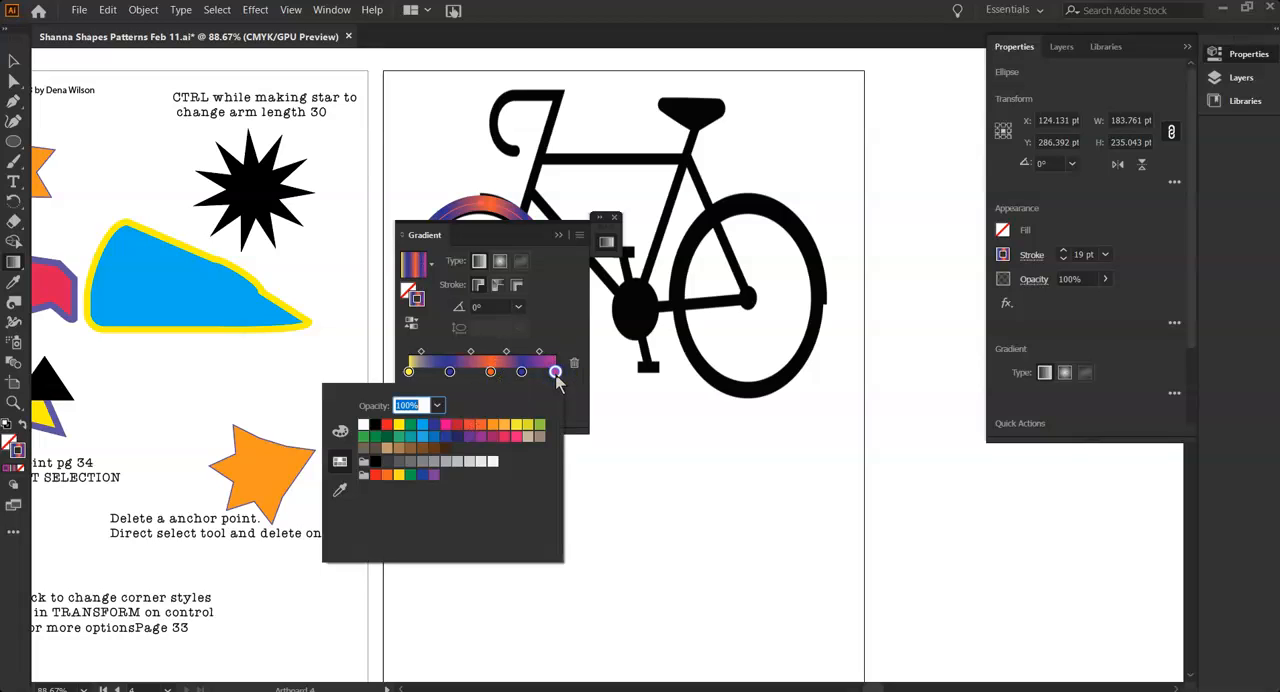
{"action": "left_click", "coordinate": [466, 428]}
{"action": "left_click", "coordinate": [408, 371]}
{"action": "double_click", "coordinate": [408, 371]}
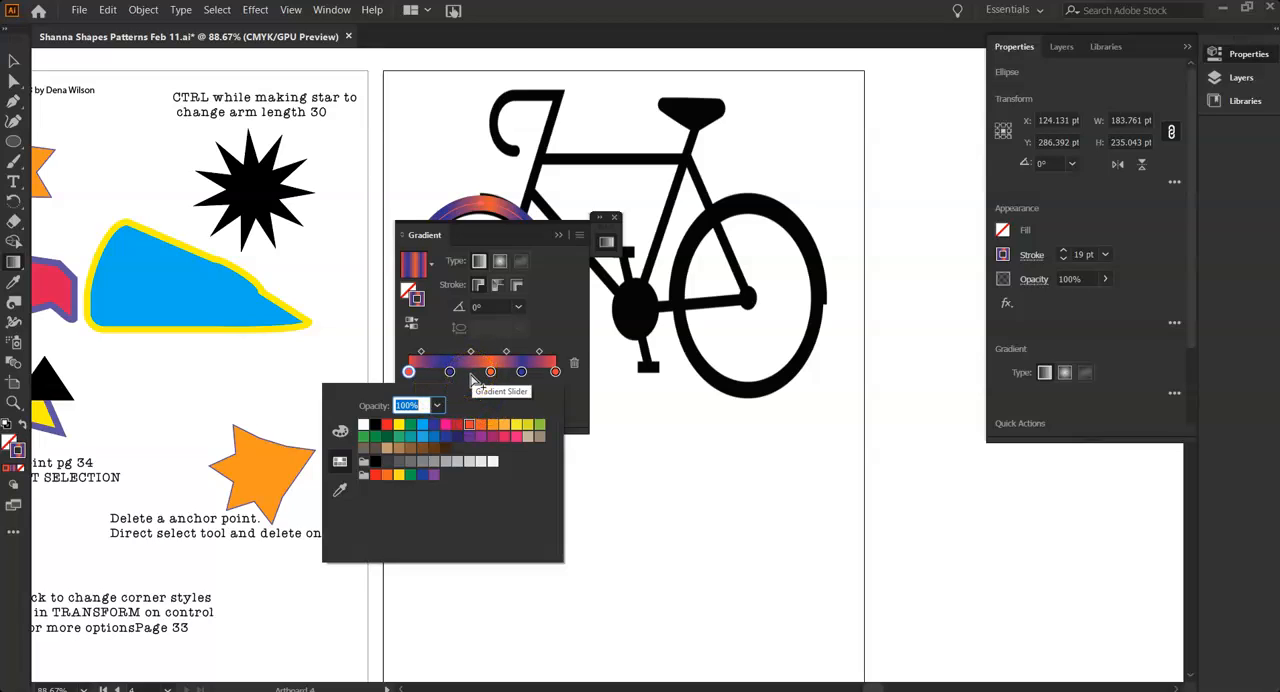
Add a white color stop to the gradient at about 43% and shift the stops around the middle to widen the white area
{"action": "left_click", "coordinate": [471, 376]}
{"action": "left_click", "coordinate": [474, 375]}
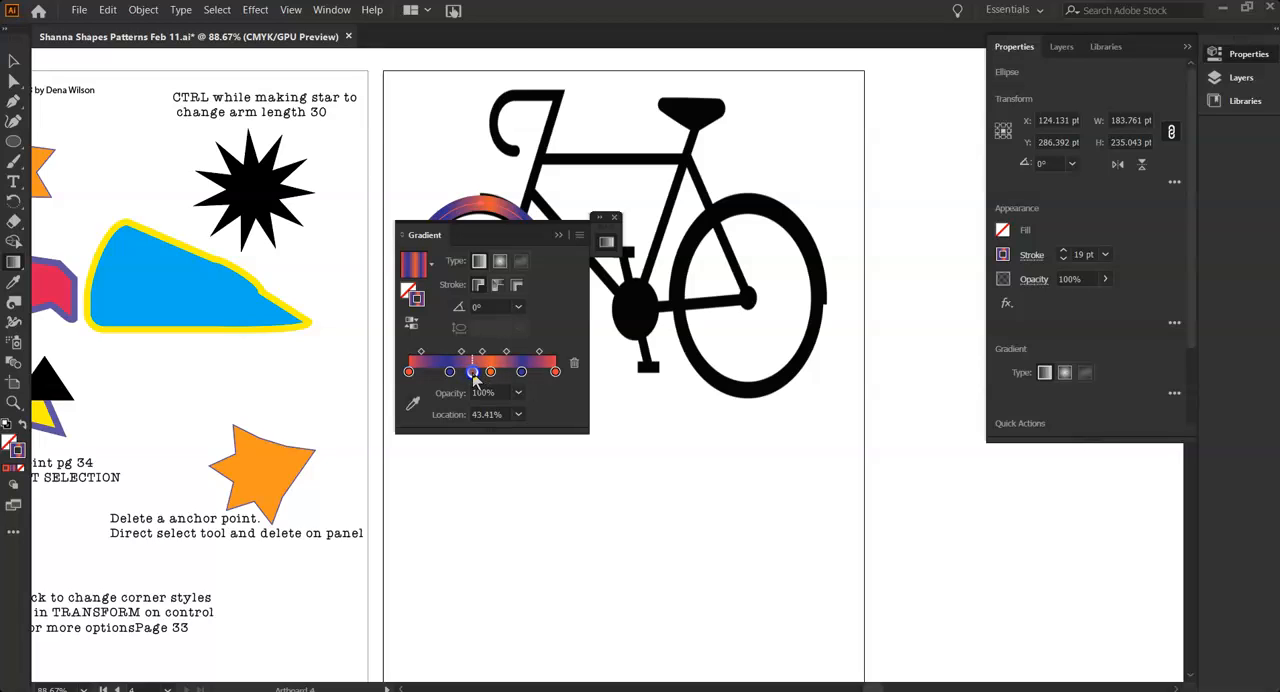
{"action": "double_click", "coordinate": [473, 373]}
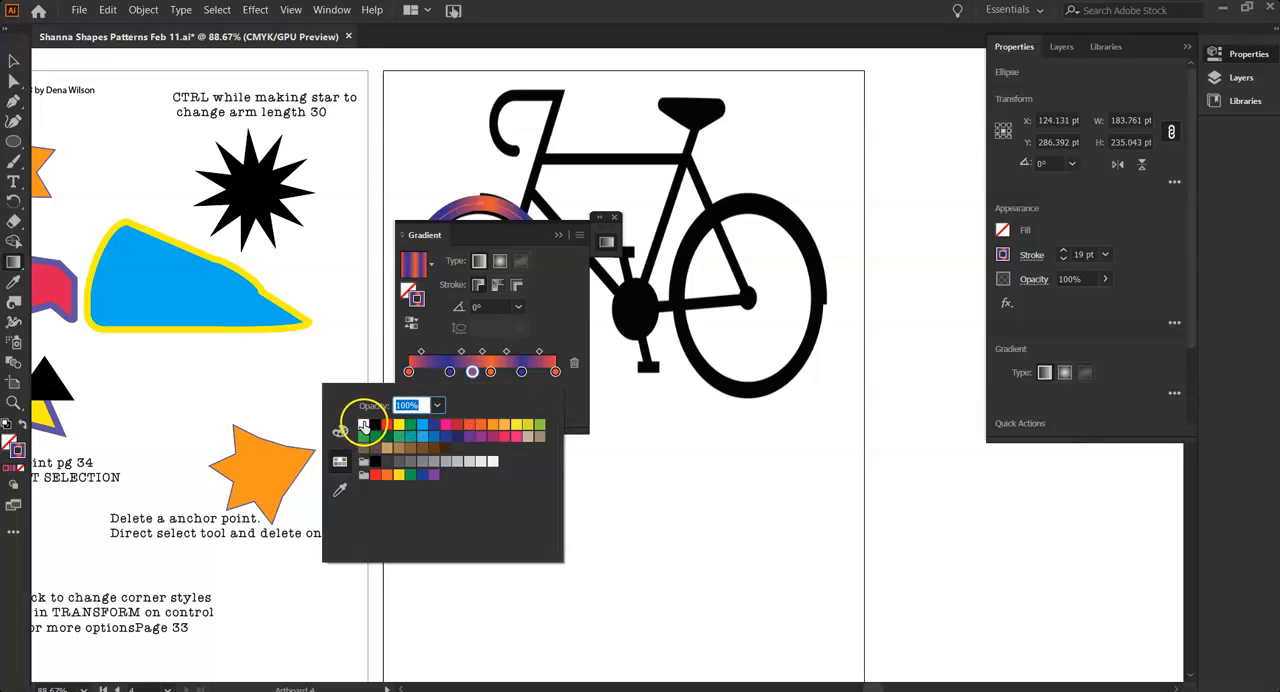
{"action": "left_click", "coordinate": [363, 425]}
{"action": "left_click", "coordinate": [552, 328]}
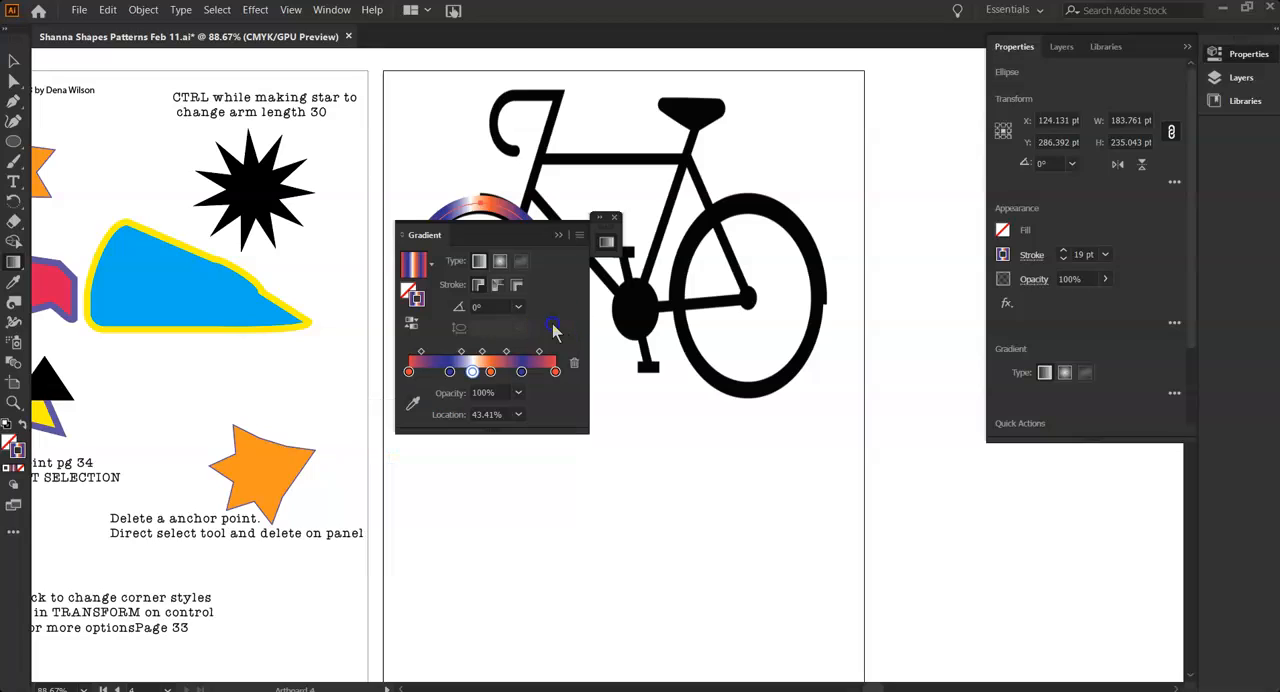
{"action": "left_click_drag", "start_coordinate": [461, 352], "coordinate": [482, 374]}
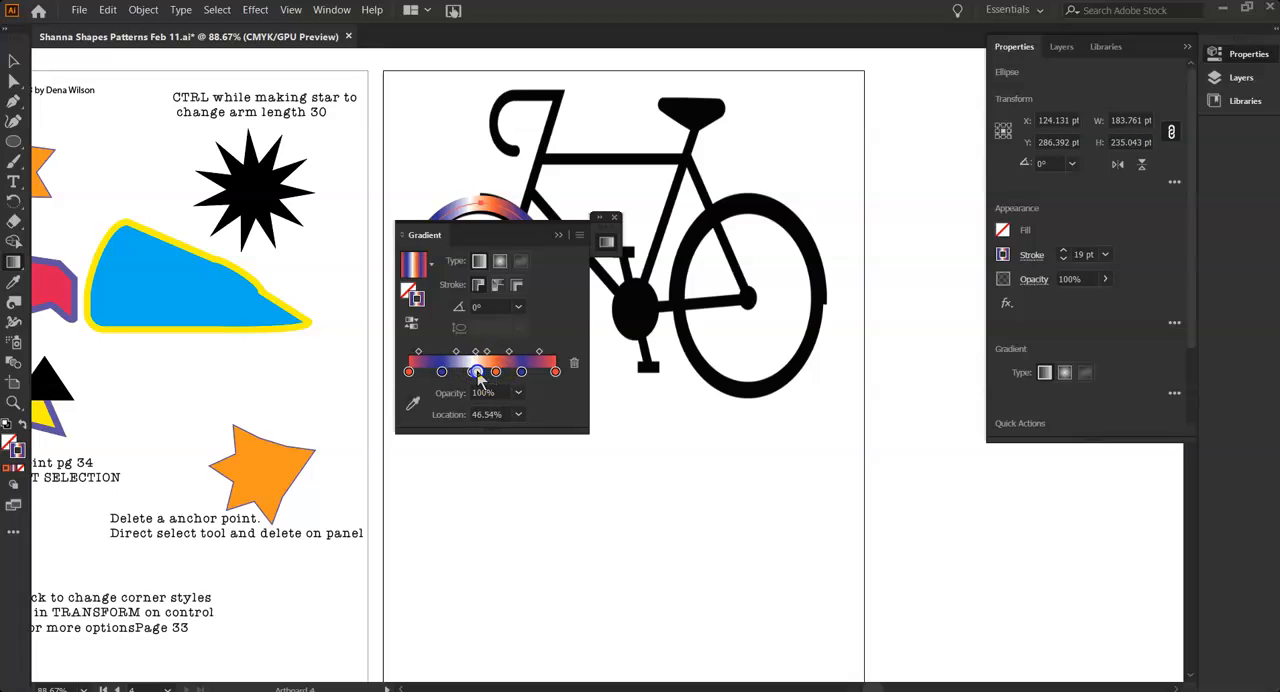
Try the radial gradient type on the ring's stroke, then restore the linear type
{"action": "left_click", "coordinate": [500, 262]}
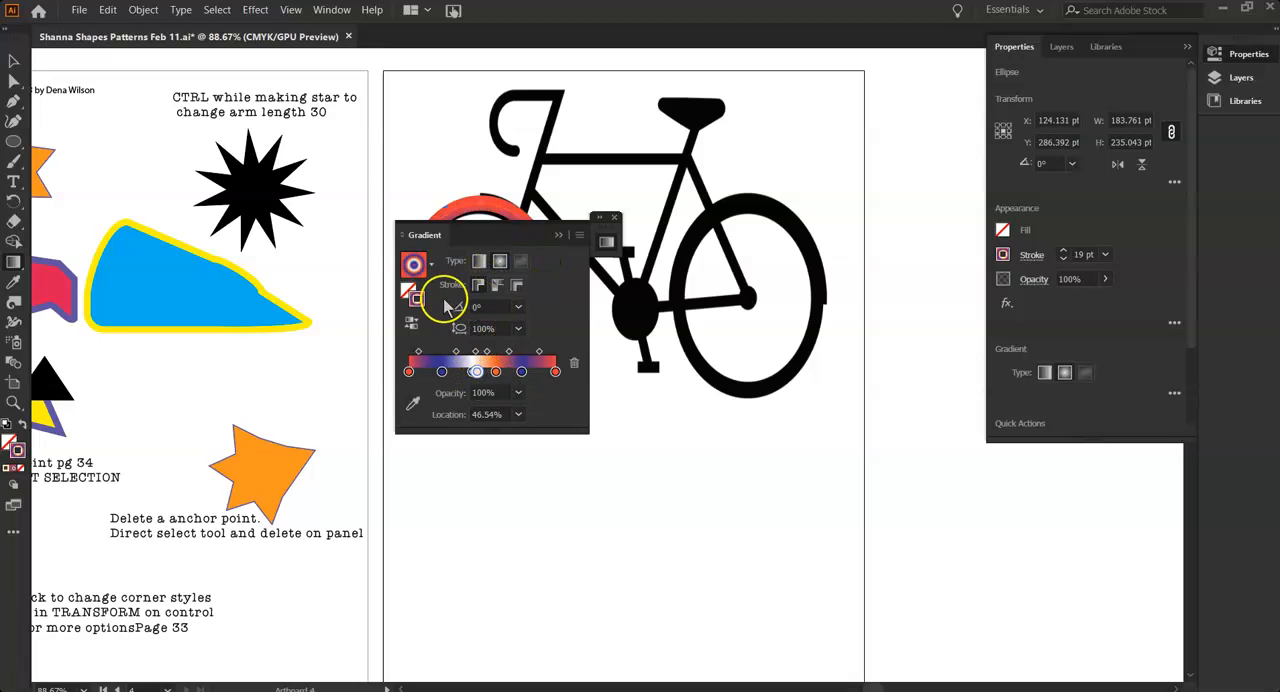
{"action": "left_click", "coordinate": [431, 265]}
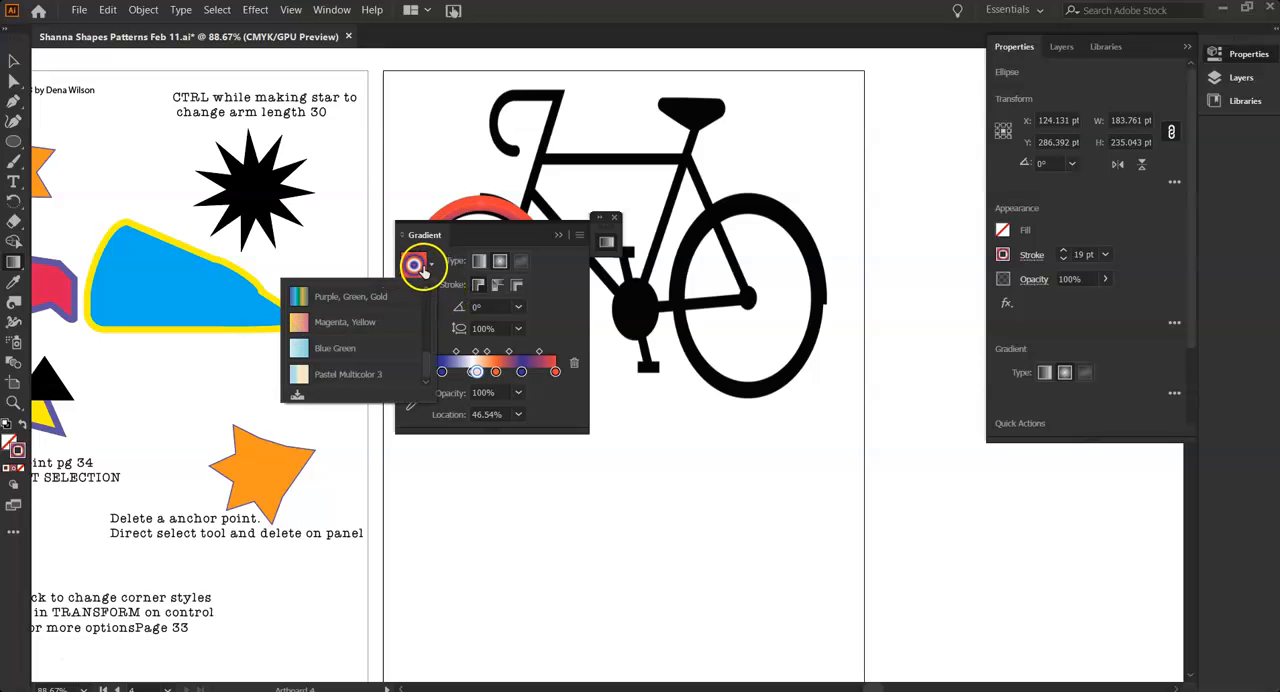
{"action": "left_click", "coordinate": [480, 287]}
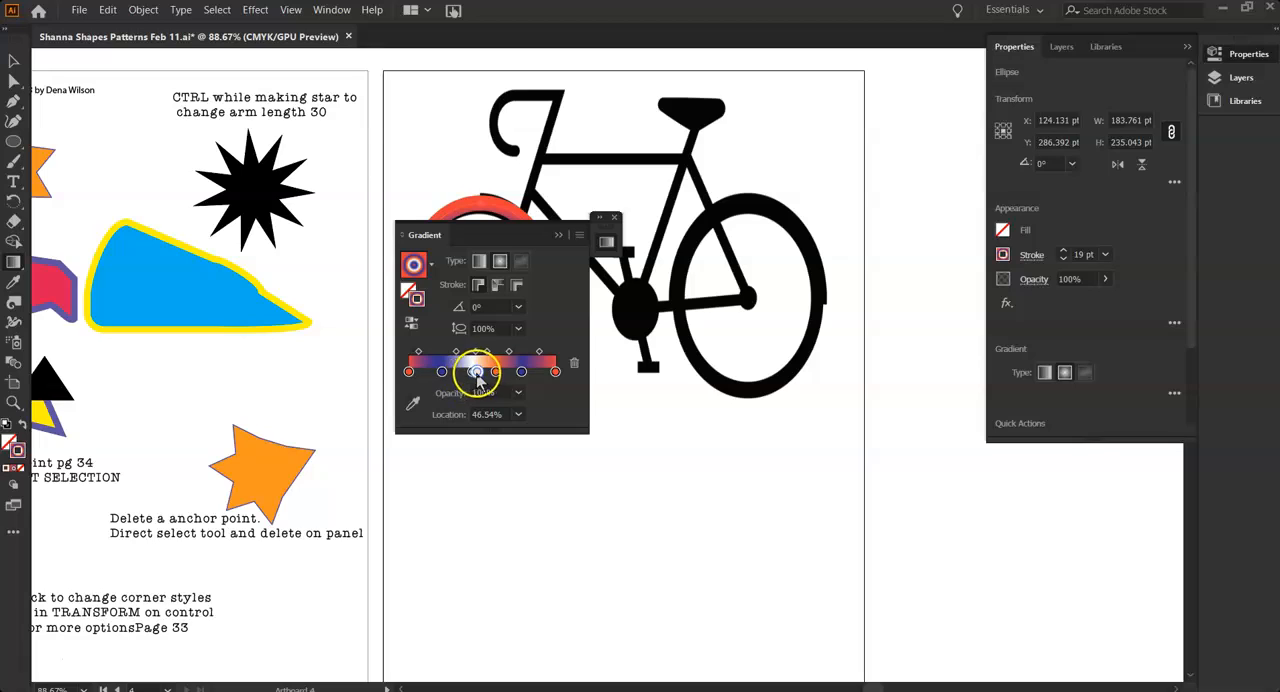
{"action": "left_click", "coordinate": [479, 262]}
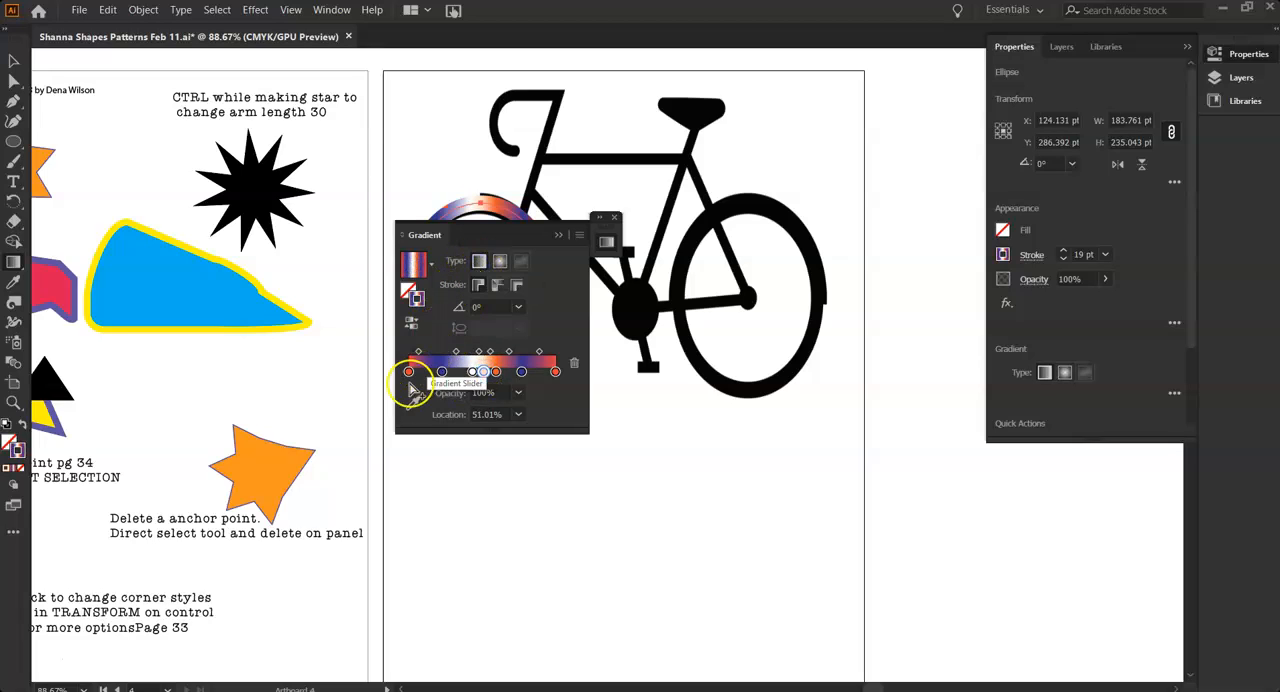
Save the custom linear gradient to the swatches and close the gradient settings
{"action": "left_click", "coordinate": [431, 266]}
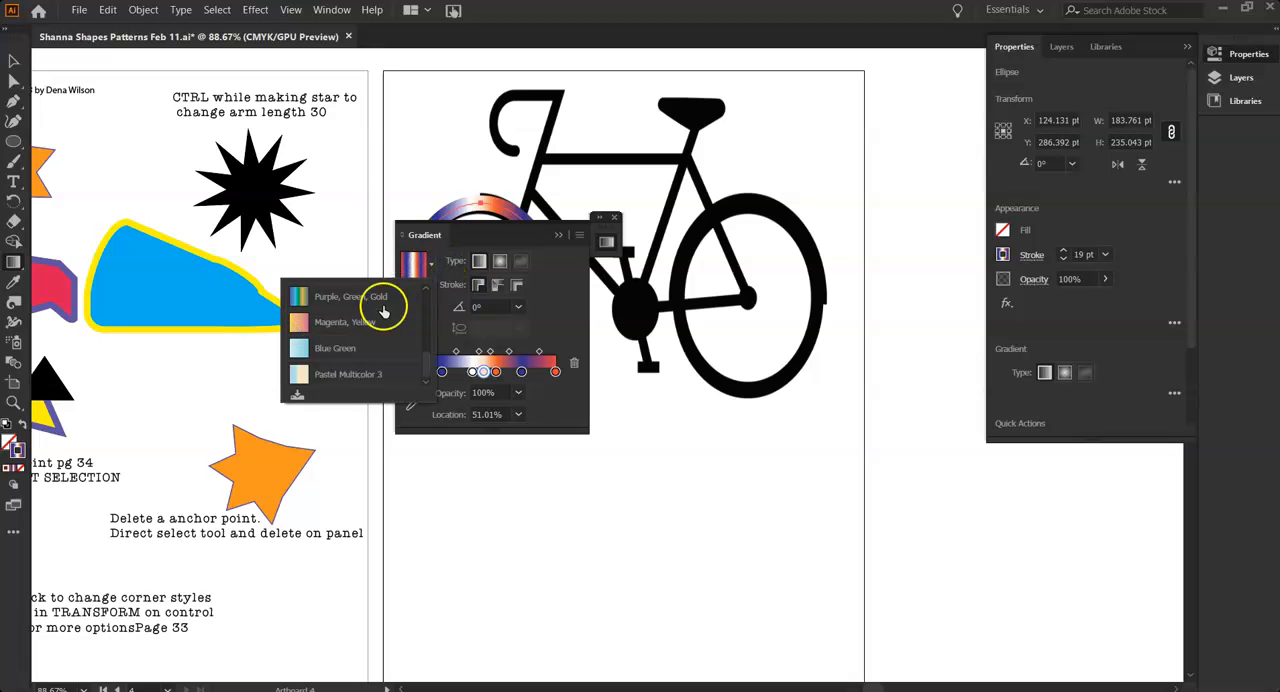
{"action": "left_click", "coordinate": [297, 397]}
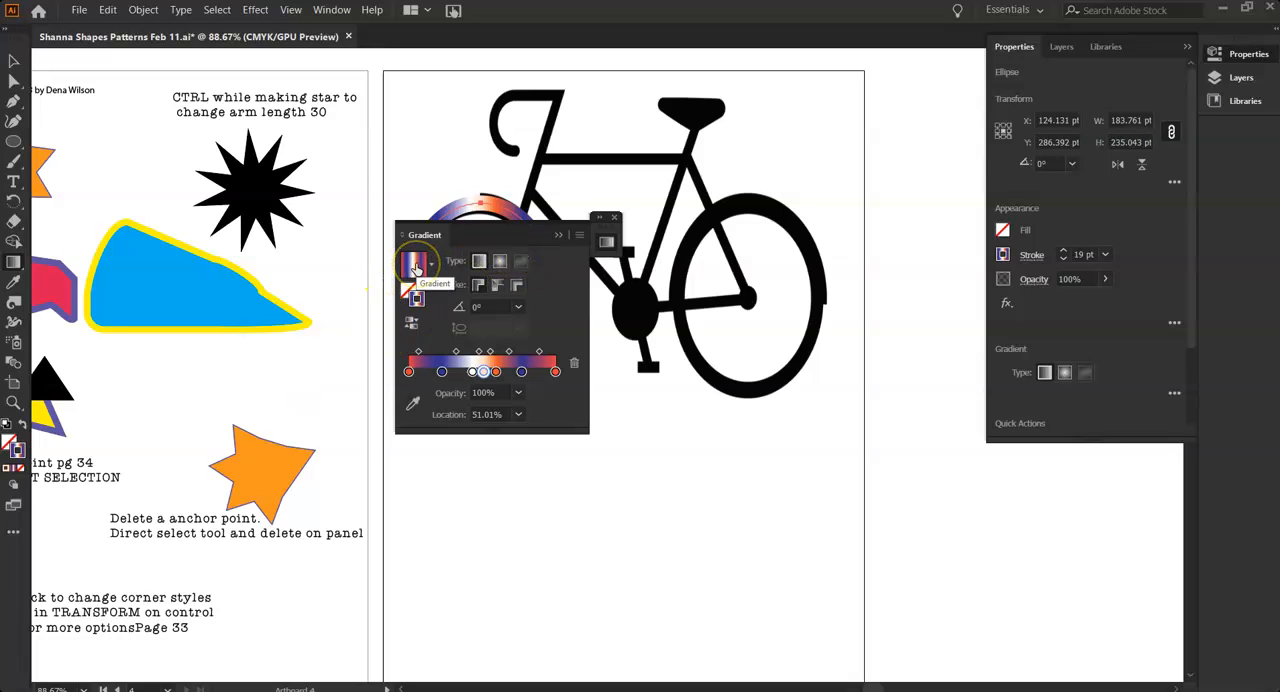
{"action": "left_click", "coordinate": [614, 217]}
Select the front ring, lock its proportions and scale it down to about 173 by 220 pt
{"action": "left_click", "coordinate": [13, 62]}
{"action": "left_click", "coordinate": [488, 204]}
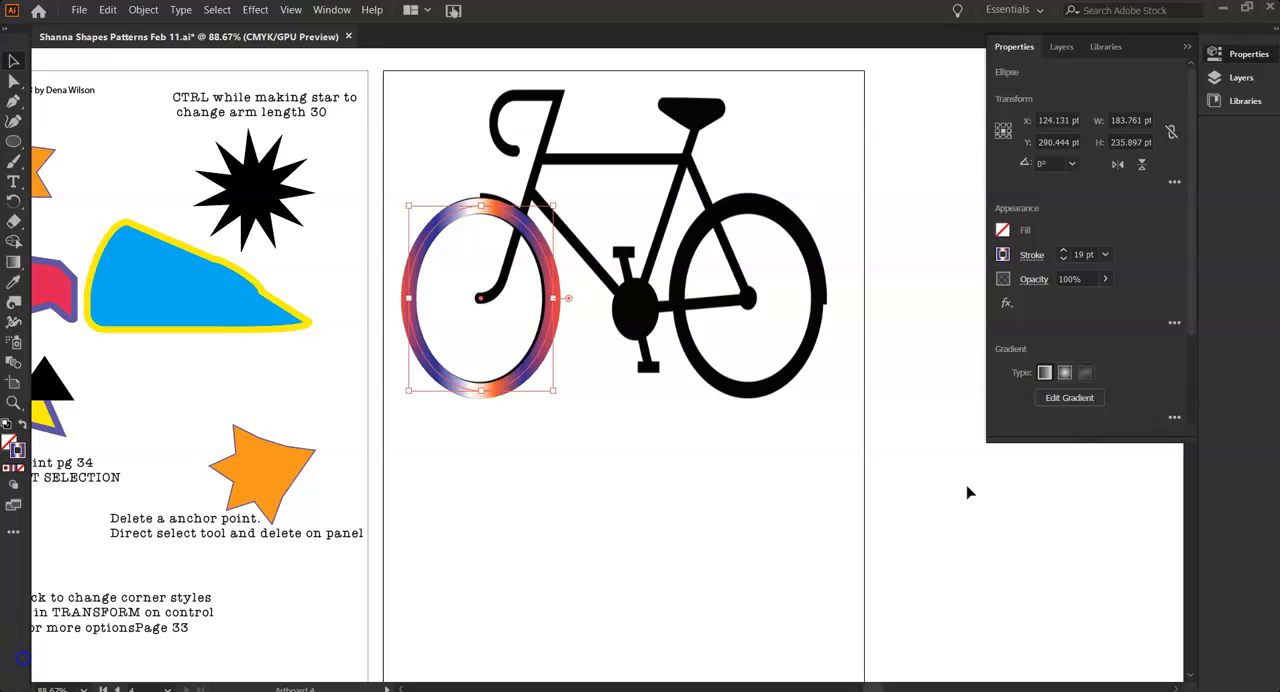
{"action": "left_click", "coordinate": [1172, 132]}
{"action": "left_click", "coordinate": [1188, 48]}
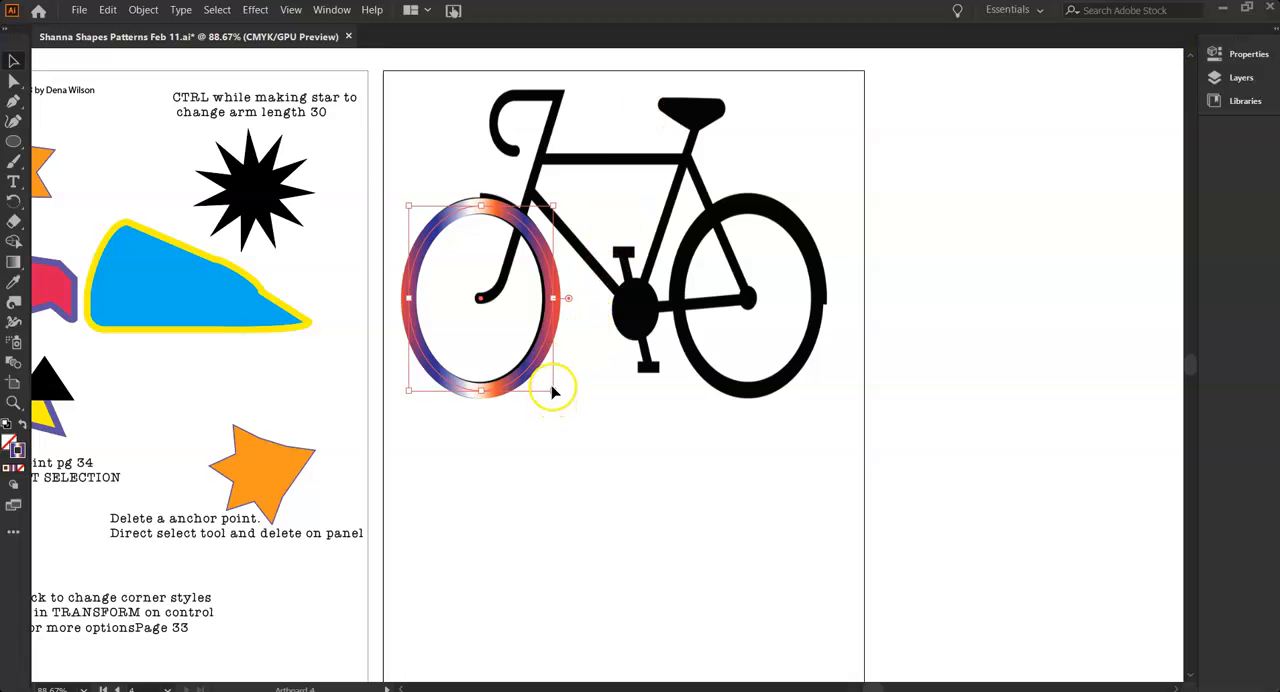
{"action": "left_click_drag", "start_coordinate": [555, 390], "coordinate": [505, 378]}
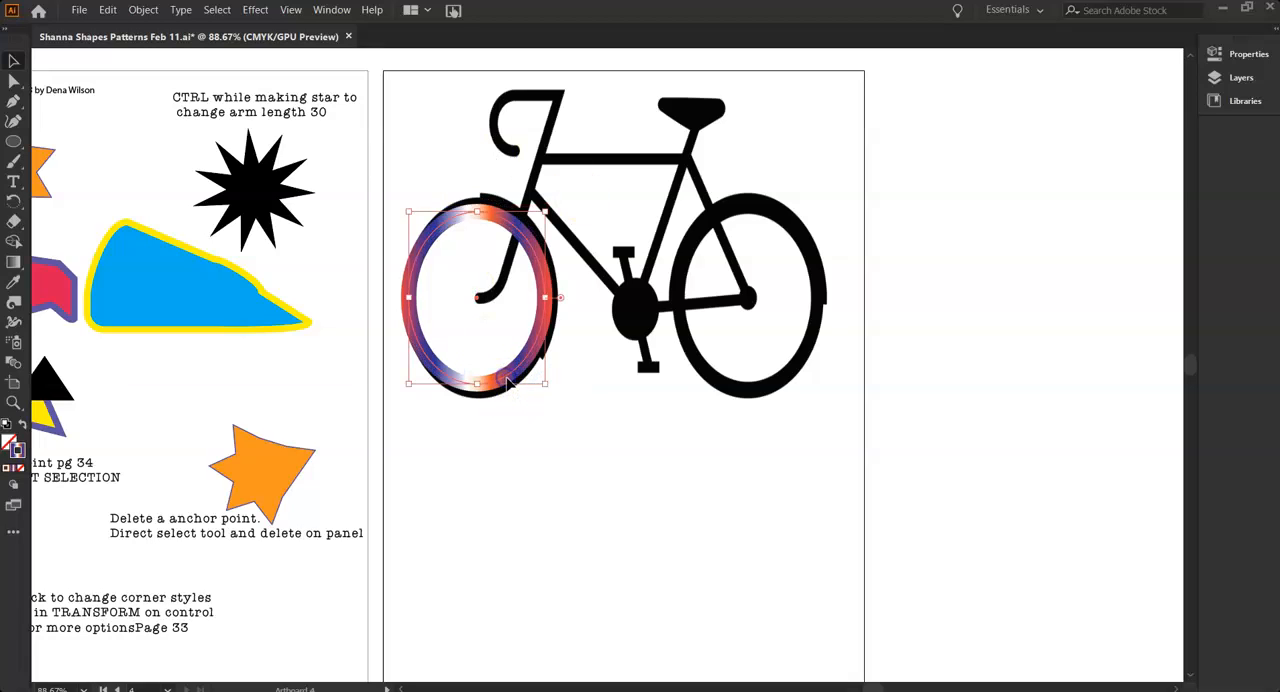
Unlock the ring's proportions, stretch it to about 174 by 232 pt to match the front tire, and deselect it
{"action": "left_click", "coordinate": [1232, 57]}
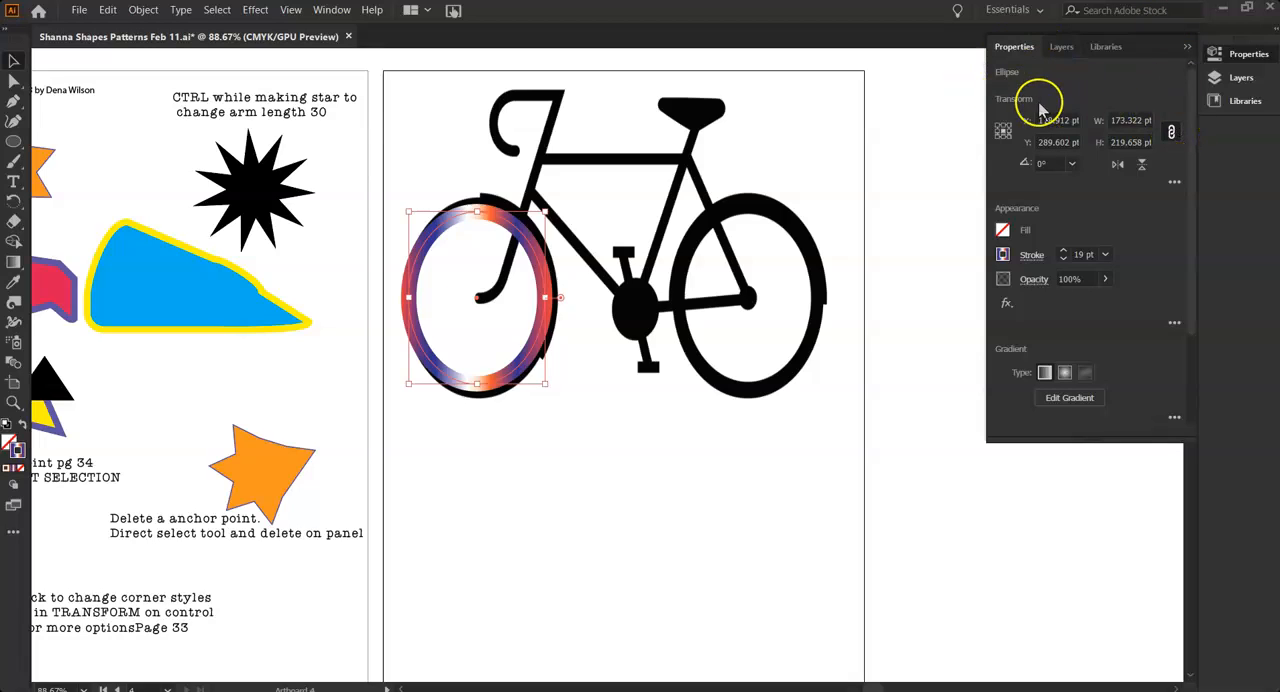
{"action": "left_click", "coordinate": [1172, 131]}
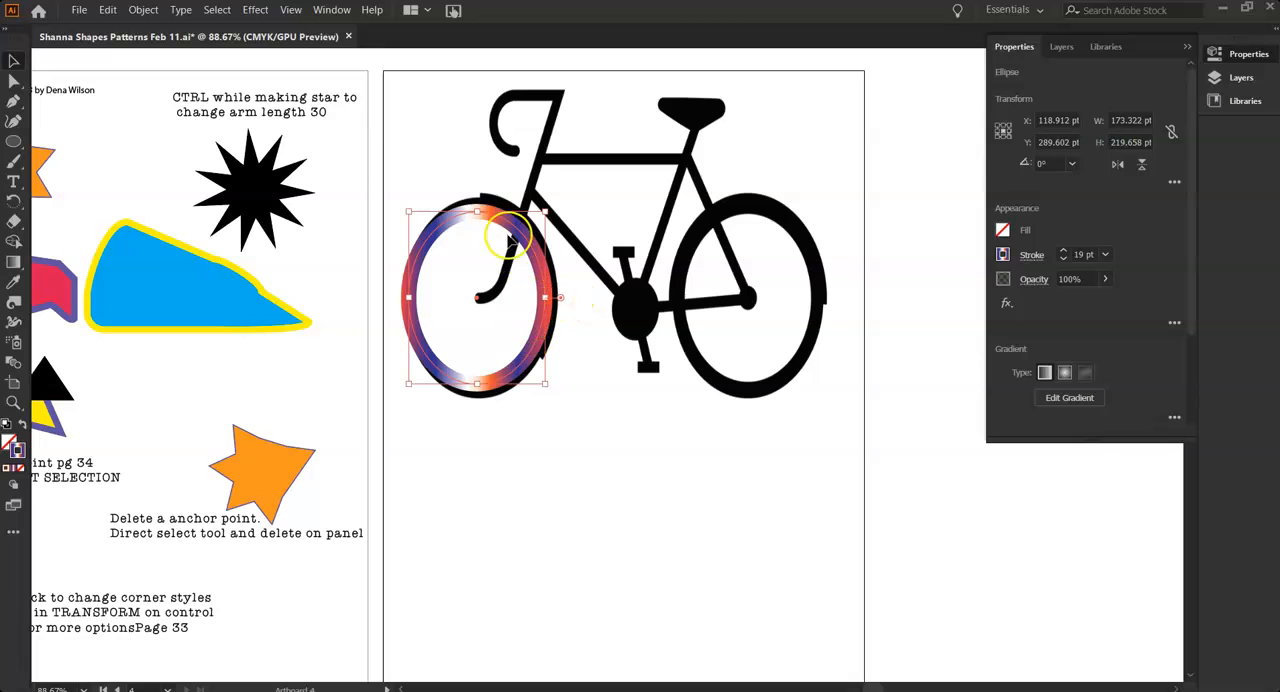
{"action": "left_click_drag", "start_coordinate": [479, 214], "coordinate": [478, 208]}
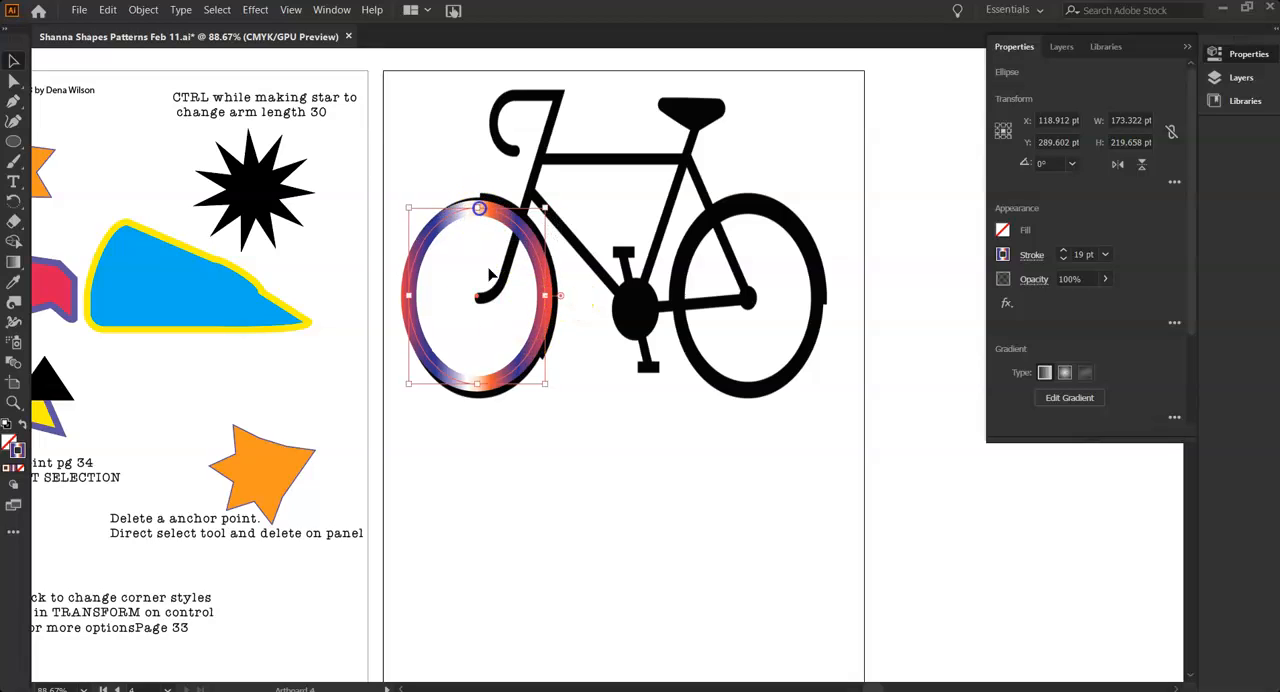
{"action": "left_click_drag", "start_coordinate": [471, 393], "coordinate": [478, 390]}
{"action": "left_click_drag", "start_coordinate": [408, 298], "coordinate": [408, 298]}
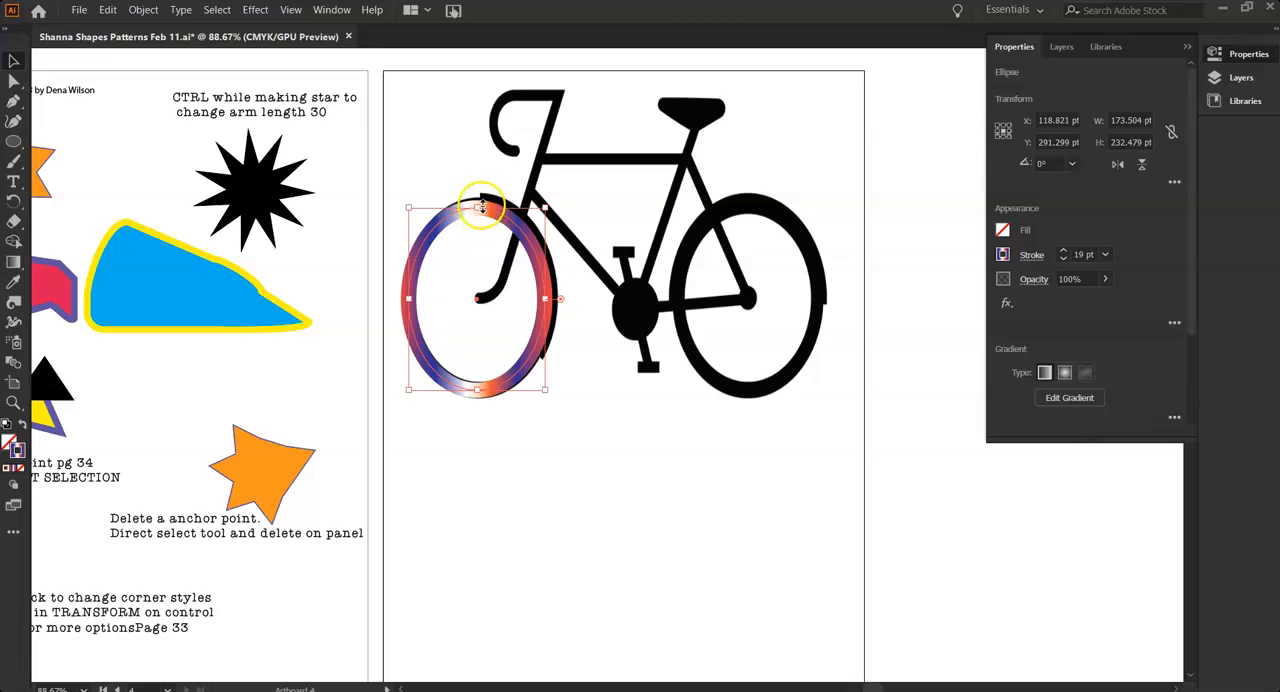
{"action": "mouse_move", "coordinate": [481, 208]}
{"action": "left_mouse_down"}
{"action": "mouse_move", "coordinate": [477, 218]}
{"action": "mouse_move", "coordinate": [480, 207]}
{"action": "mouse_move", "coordinate": [523, 223]}
{"action": "mouse_move", "coordinate": [543, 374]}
{"action": "mouse_move", "coordinate": [549, 299]}
{"action": "left_mouse_up"}
{"action": "left_click", "coordinate": [631, 505]}
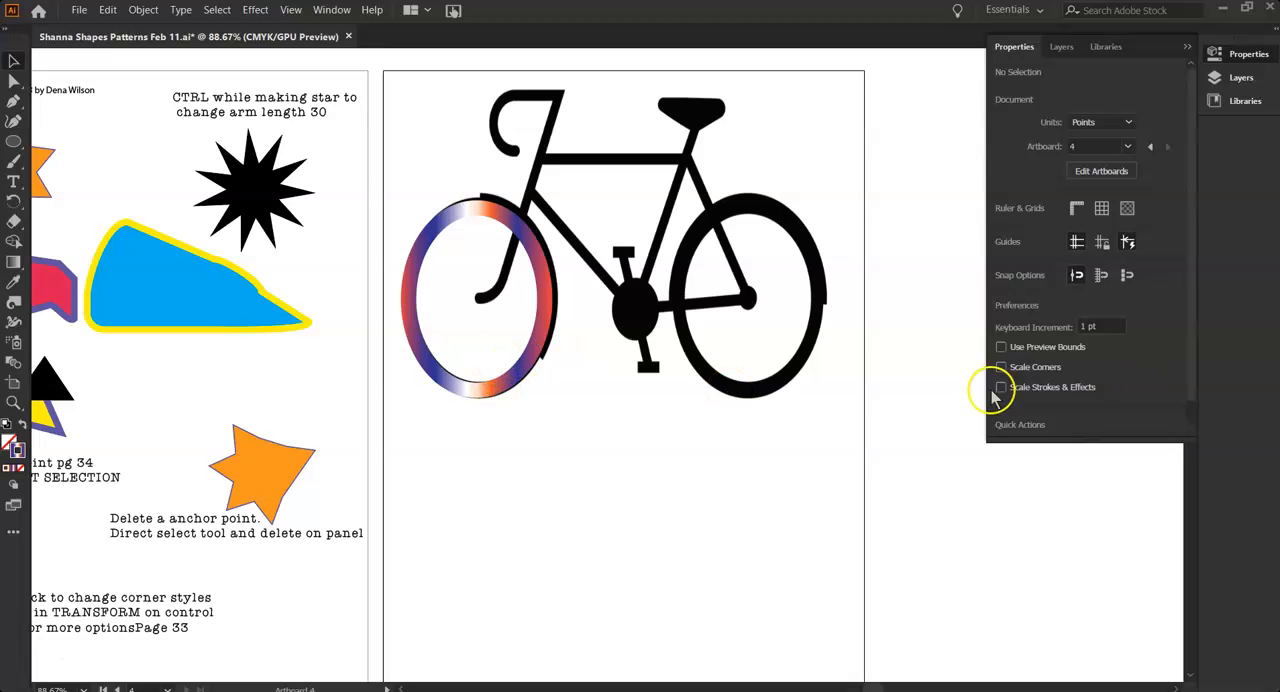
Duplicate the gradient ring onto the rear wheel, reduce the copy's stroke to 13 pt and adjust its lower edge
{"action": "left_click_drag", "start_coordinate": [543, 328], "coordinate": [815, 336]}
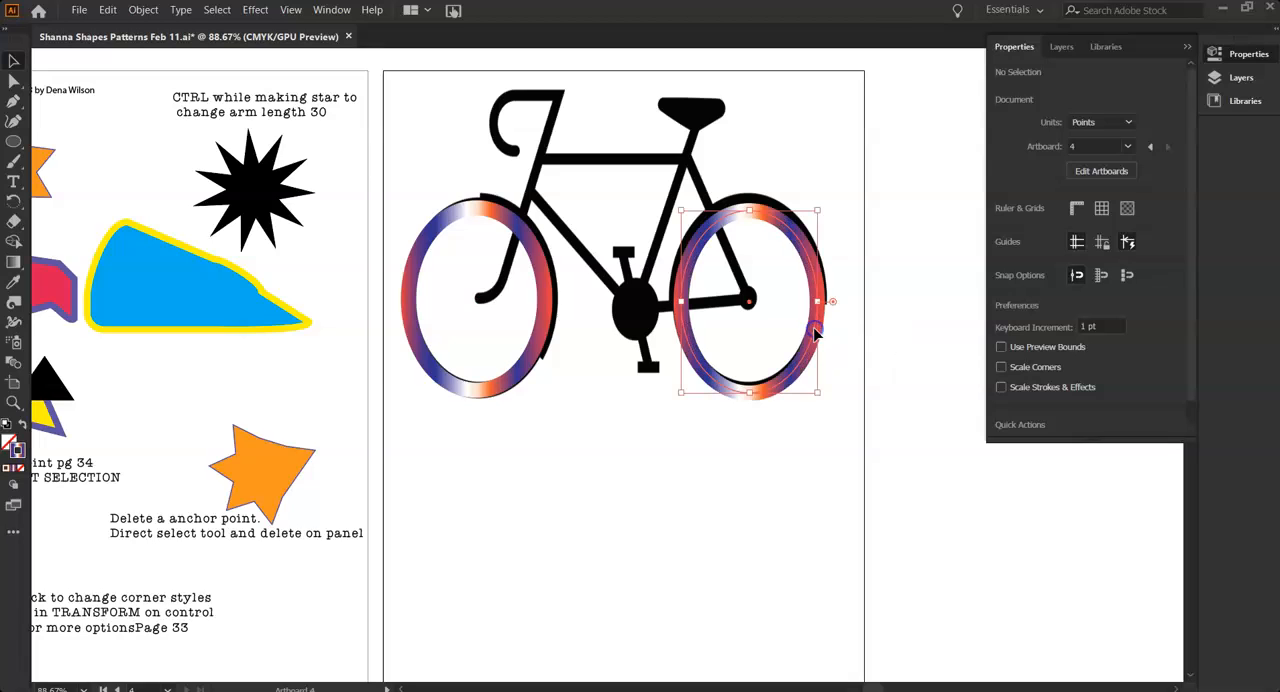
{"action": "left_click", "coordinate": [1063, 258]}
{"action": "left_click", "coordinate": [1063, 258]}
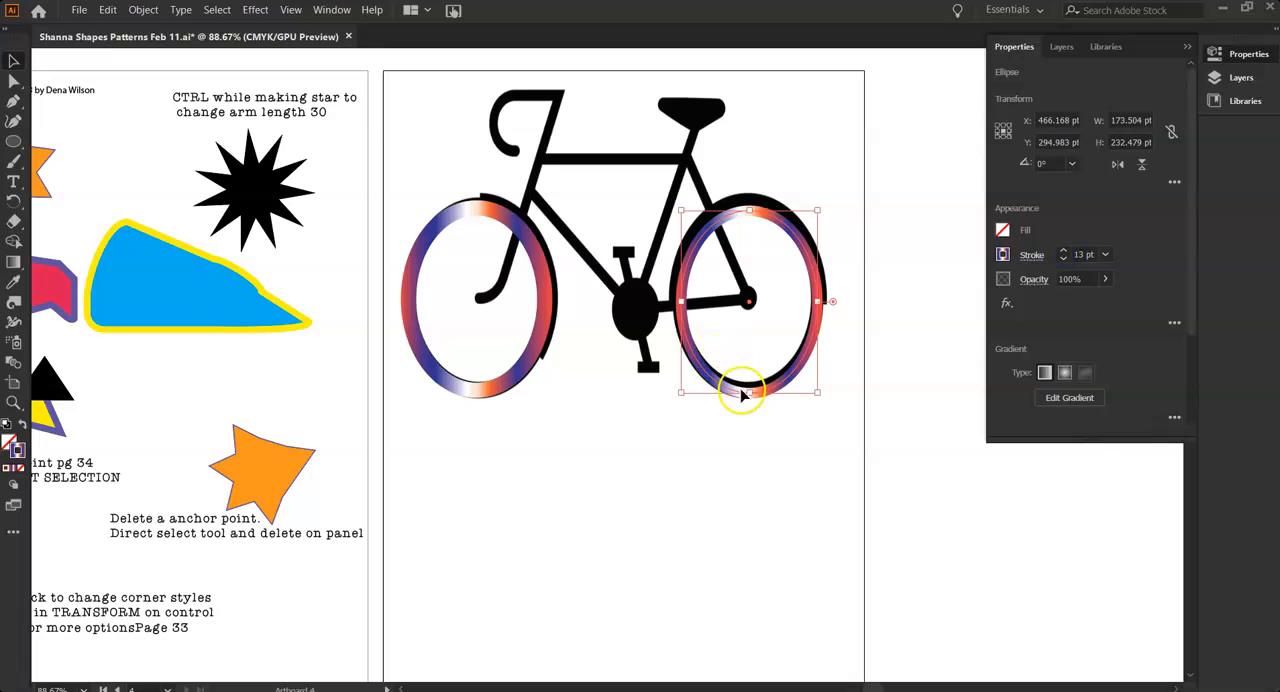
{"action": "left_click_drag", "start_coordinate": [749, 392], "coordinate": [749, 389]}
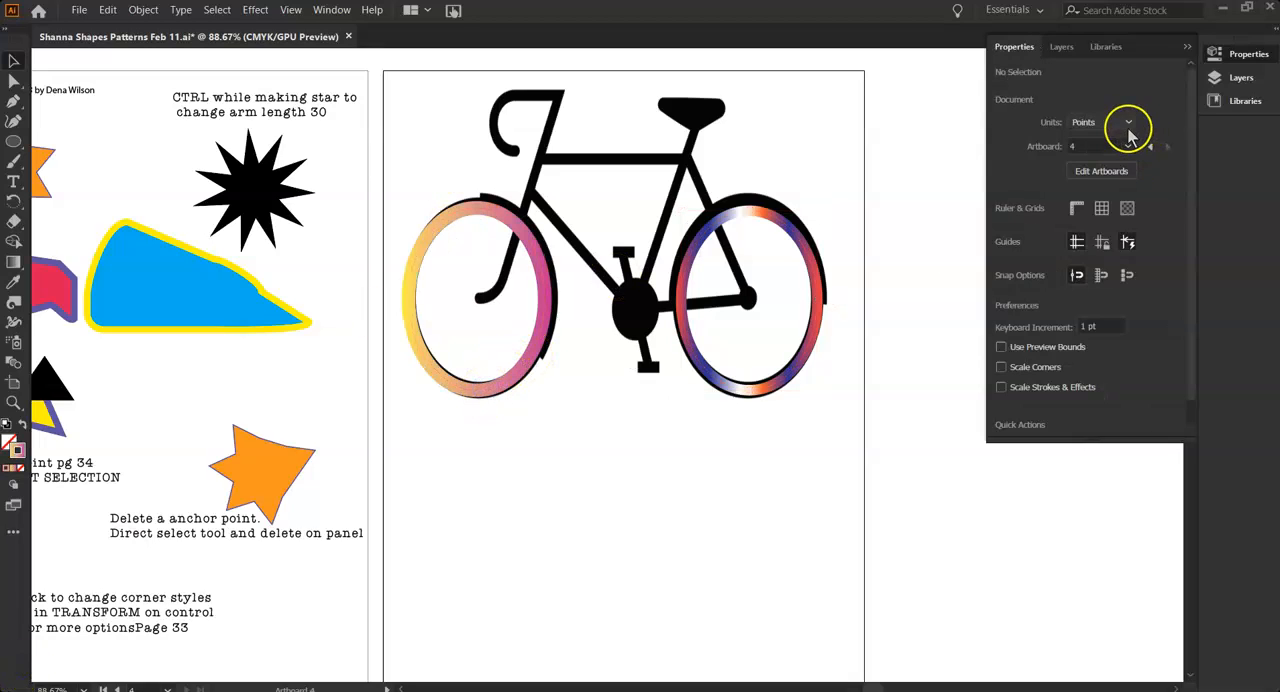
Select the front gradient ring, isolate it for editing its path, and undo its last stroke change
{"action": "left_click", "coordinate": [432, 377]}
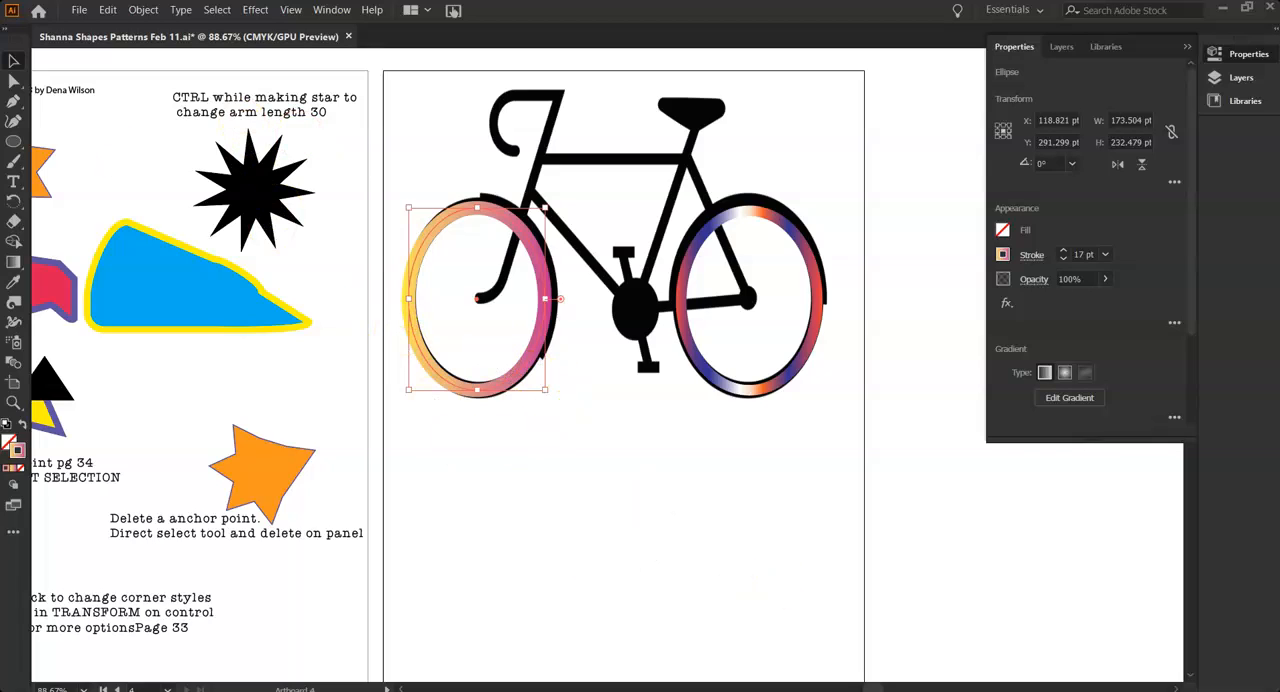
{"action": "left_click", "coordinate": [14, 78]}
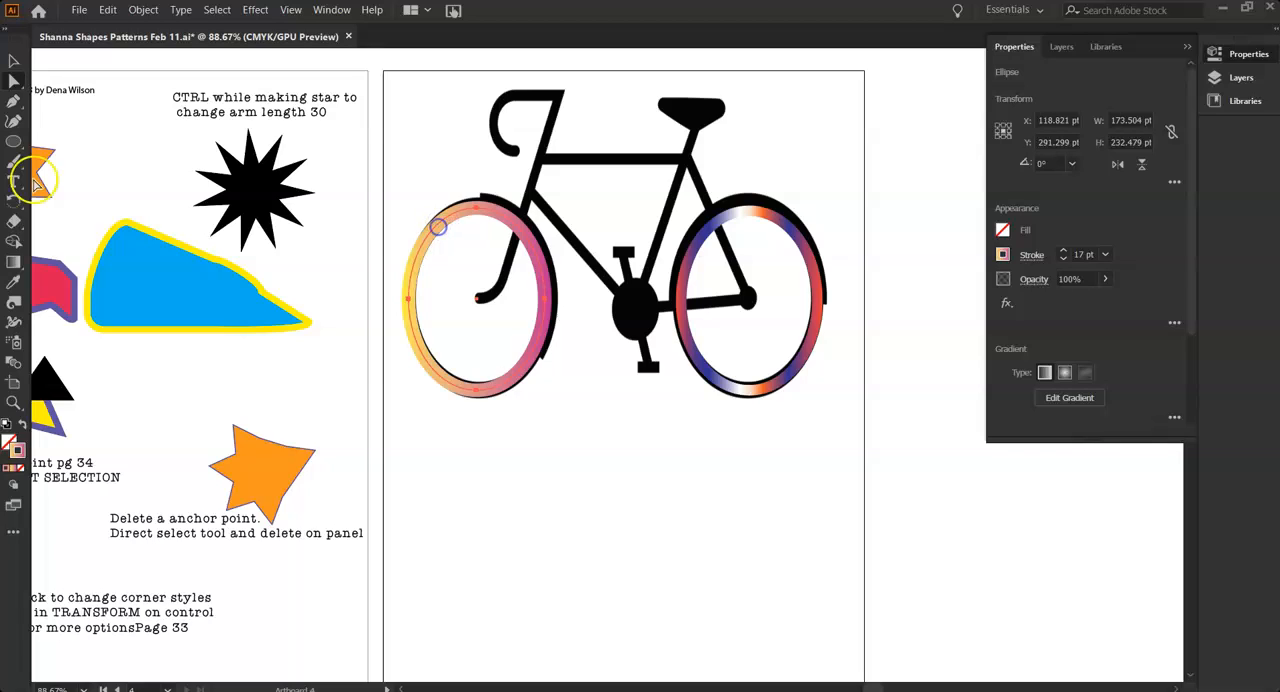
{"action": "right_click", "coordinate": [434, 228]}
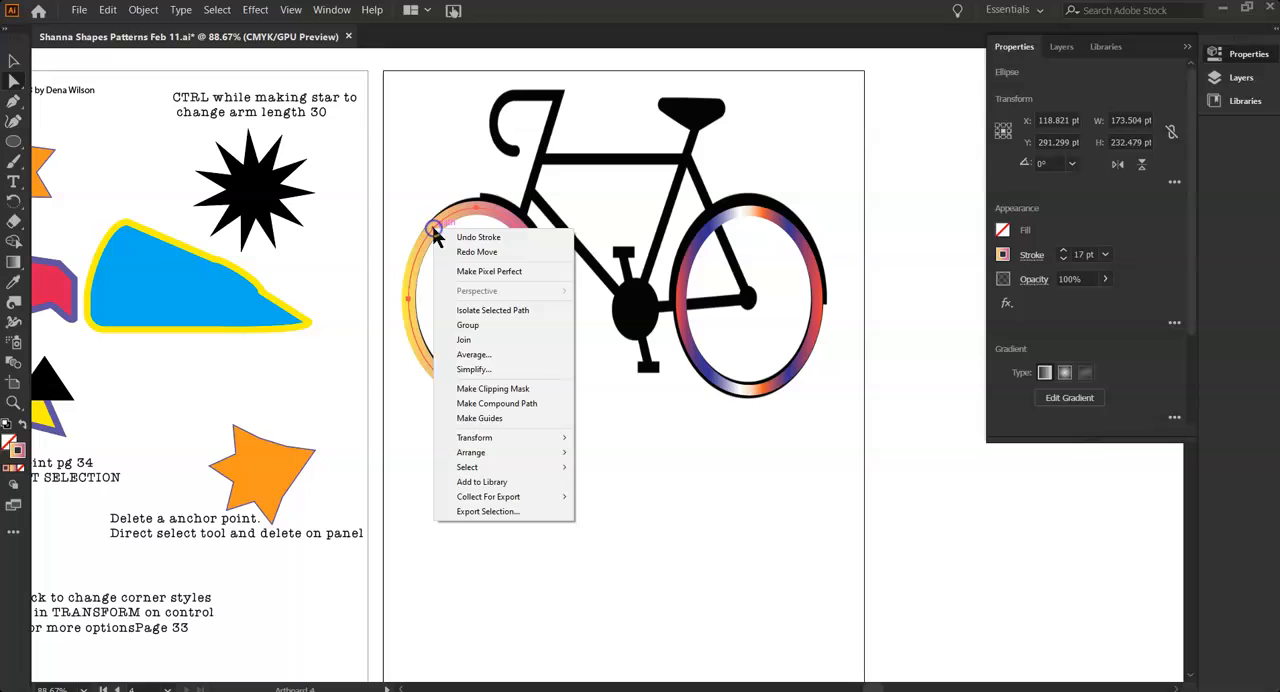
{"action": "left_click", "coordinate": [35, 661]}
{"action": "key", "text": "ctrl+z"}
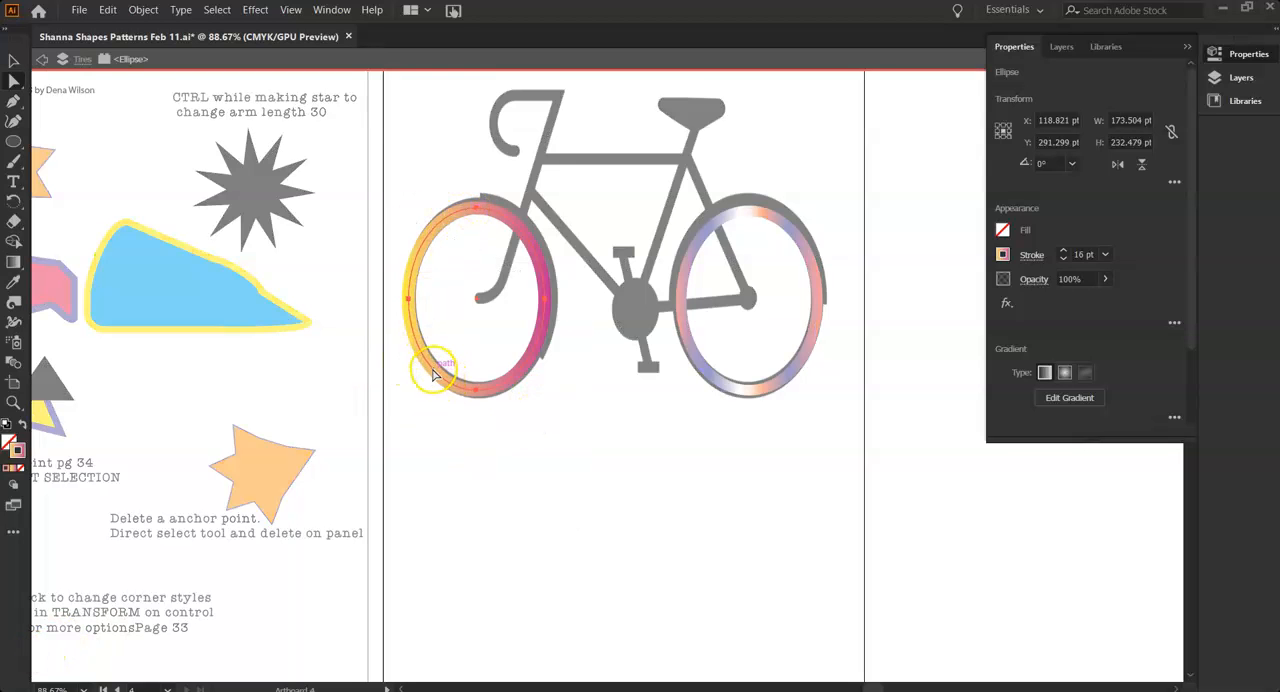
Shift the isolated front ring slightly and reshape its upper-left curve to follow the tire silhouette
{"action": "left_click_drag", "start_coordinate": [430, 372], "coordinate": [436, 367]}
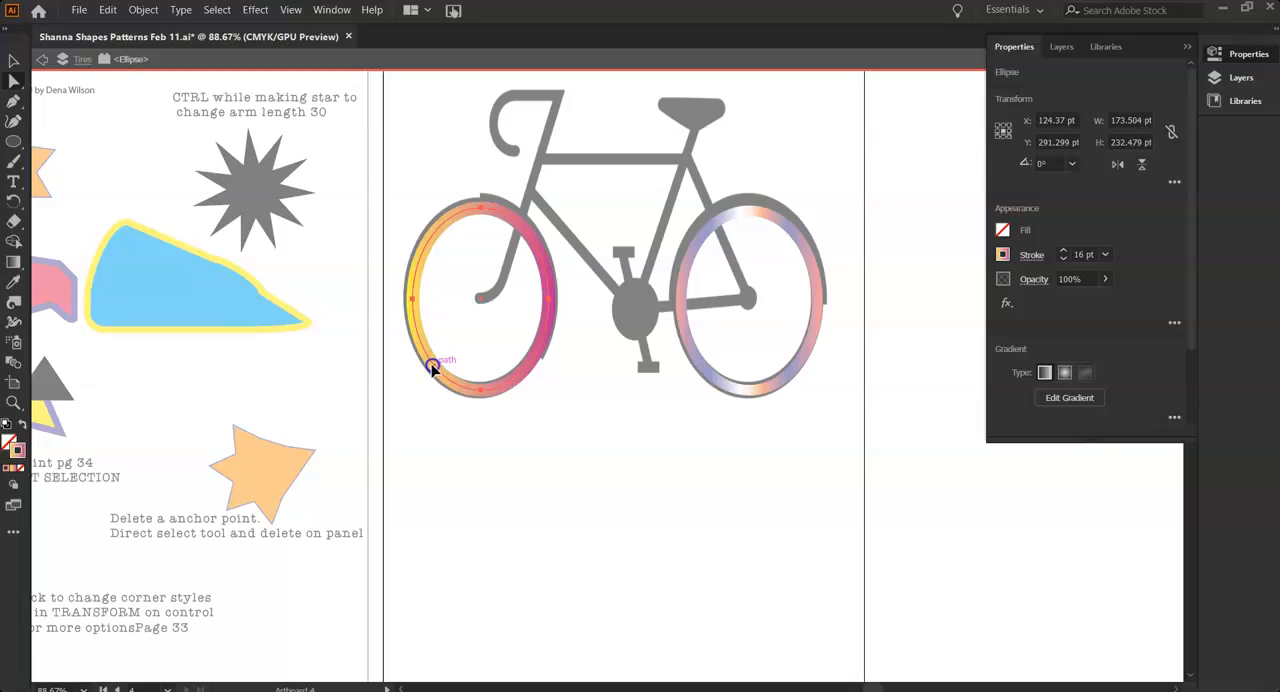
{"action": "left_click_drag", "start_coordinate": [424, 254], "coordinate": [420, 256]}
{"action": "left_click_drag", "start_coordinate": [498, 215], "coordinate": [443, 217]}
{"action": "left_click", "coordinate": [441, 222]}
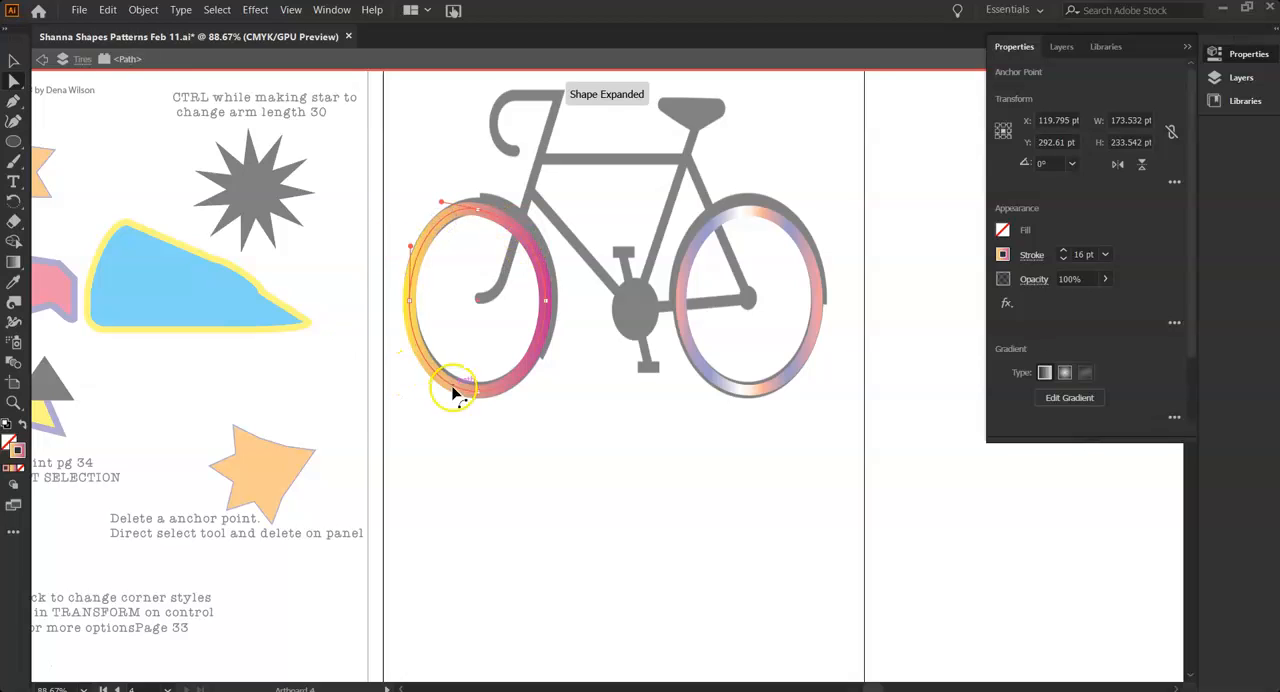
Reshape the front ring's lower-left curve by adjusting the path segment and its direction handles against the tire
{"action": "mouse_move", "coordinate": [437, 379]}
{"action": "left_mouse_down"}
{"action": "mouse_move", "coordinate": [446, 369]}
{"action": "mouse_move", "coordinate": [415, 387]}
{"action": "mouse_move", "coordinate": [434, 372]}
{"action": "left_mouse_up"}
{"action": "left_click", "coordinate": [424, 357]}
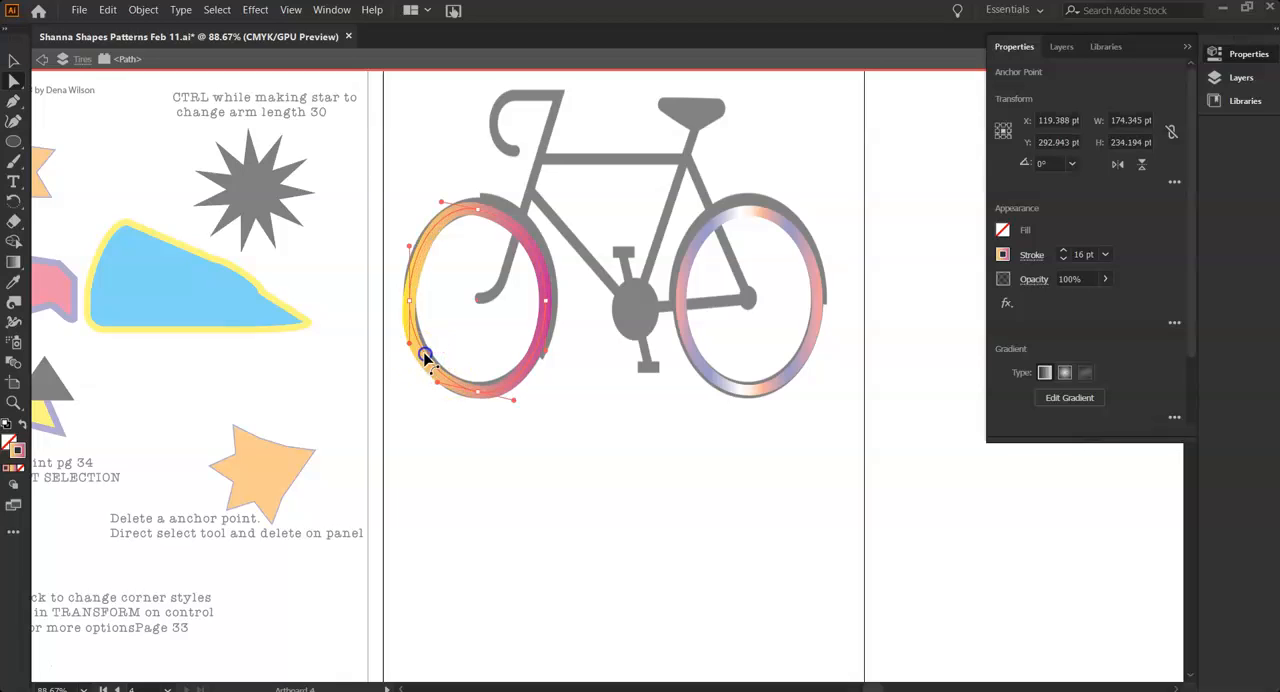
{"action": "left_click", "coordinate": [426, 356]}
{"action": "left_click", "coordinate": [426, 360]}
{"action": "left_click_drag", "start_coordinate": [426, 361], "coordinate": [427, 362]}
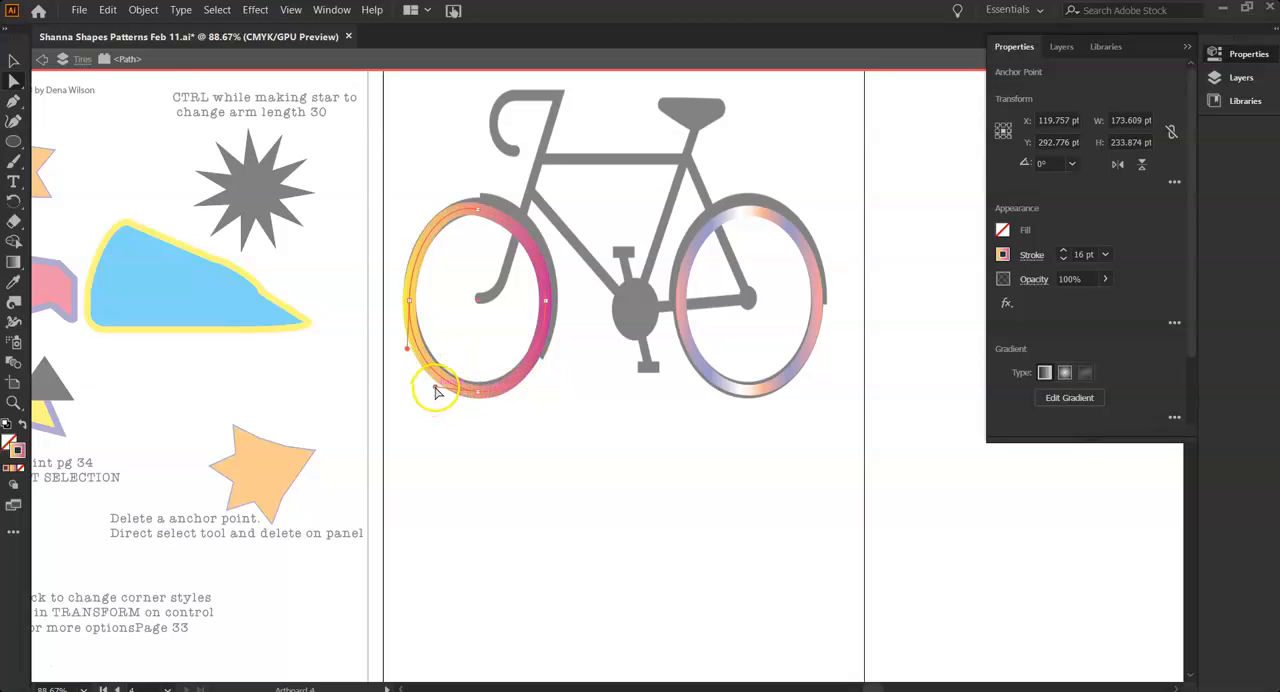
{"action": "mouse_move", "coordinate": [407, 390]}
{"action": "left_mouse_down"}
{"action": "mouse_move", "coordinate": [411, 437]}
{"action": "mouse_move", "coordinate": [386, 369]}
{"action": "mouse_move", "coordinate": [424, 388]}
{"action": "left_mouse_up"}
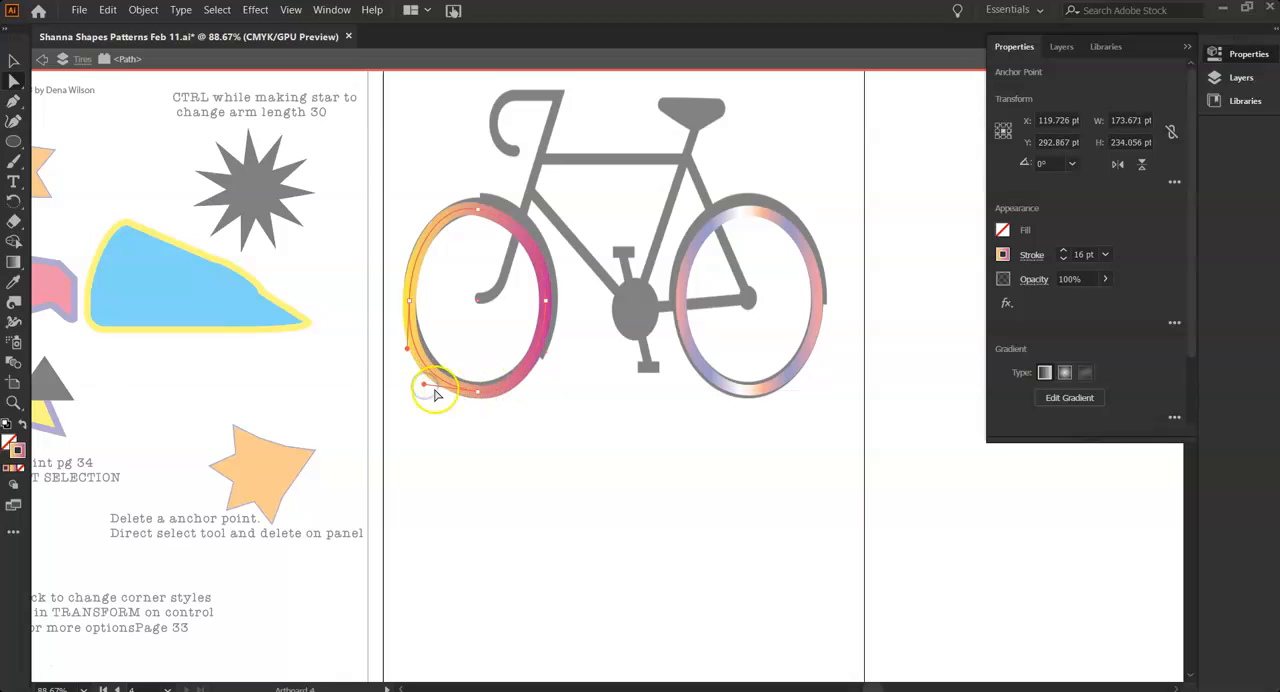
{"action": "left_click", "coordinate": [424, 392]}
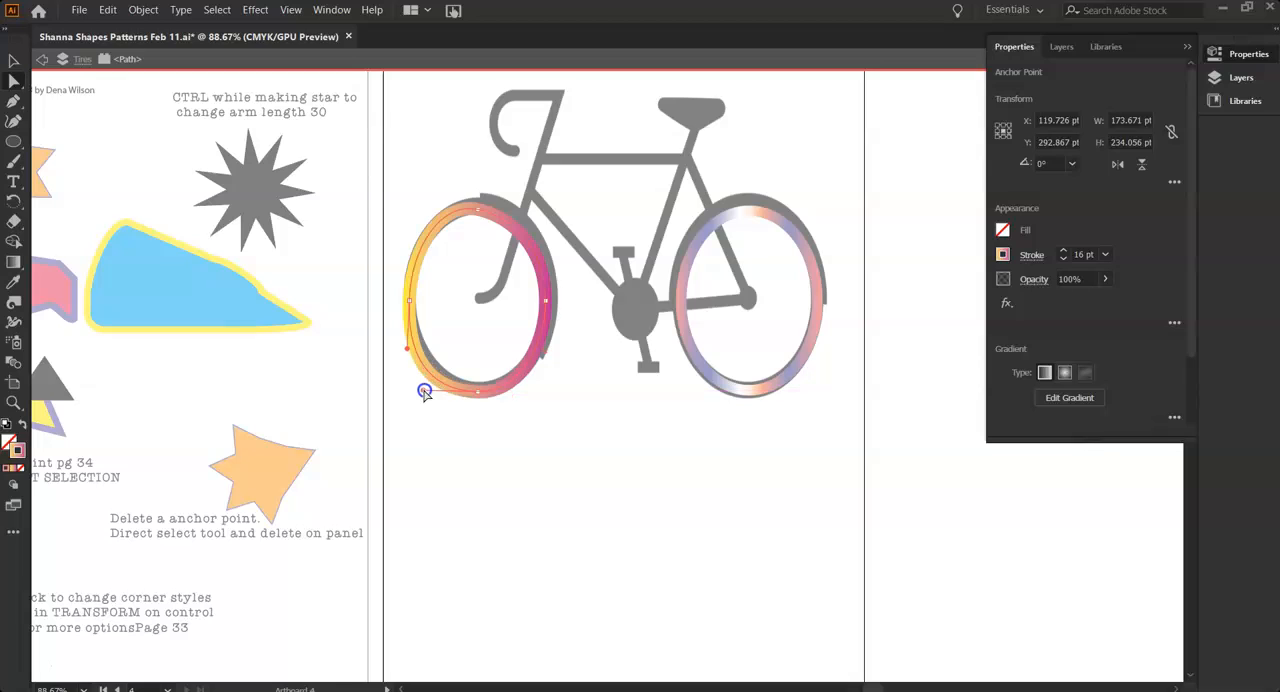
Refine the front ring's lower-left and upper-left curves and select its bottom anchor point
{"action": "left_click_drag", "start_coordinate": [427, 377], "coordinate": [474, 393]}
{"action": "left_click_drag", "start_coordinate": [430, 227], "coordinate": [434, 231]}
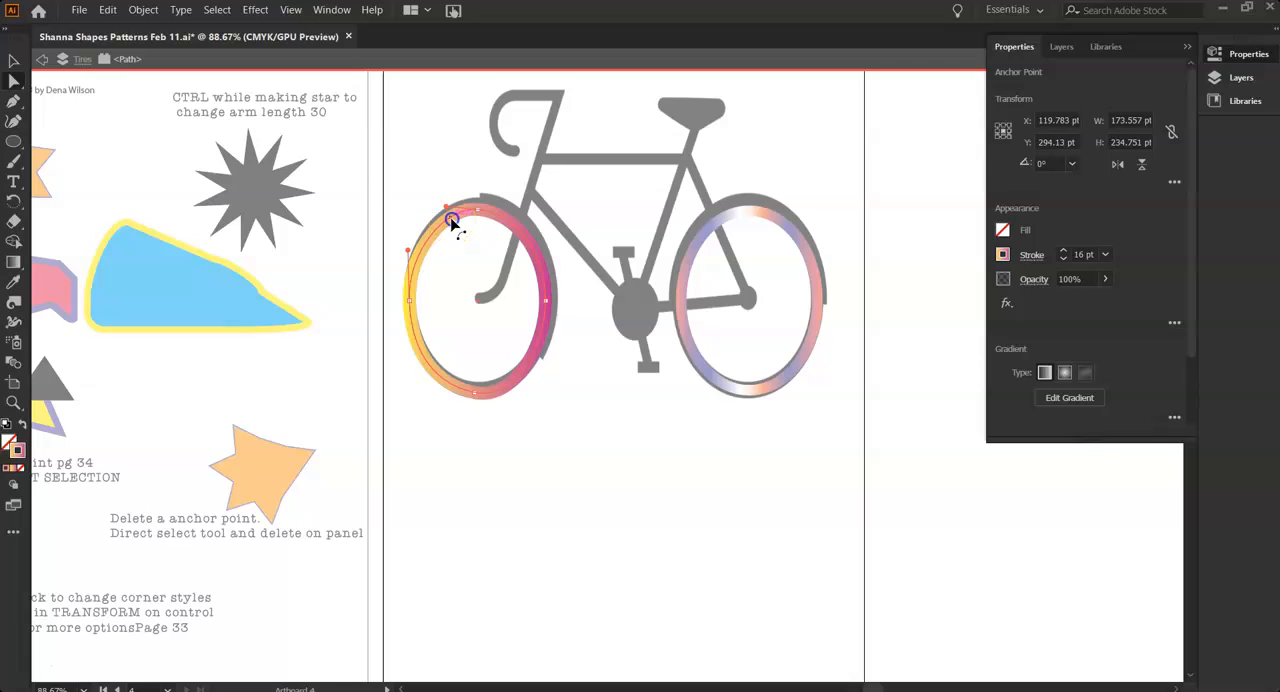
{"action": "left_click_drag", "start_coordinate": [449, 222], "coordinate": [449, 219]}
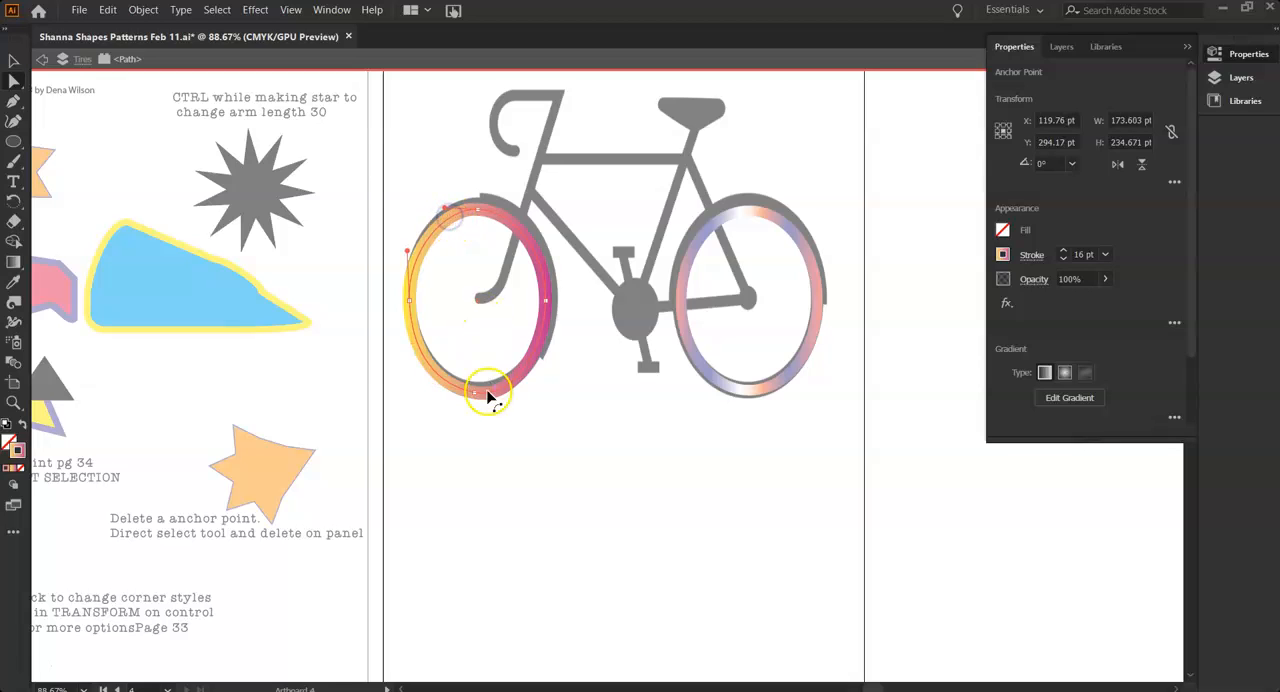
{"action": "left_click_drag", "start_coordinate": [472, 397], "coordinate": [476, 391]}
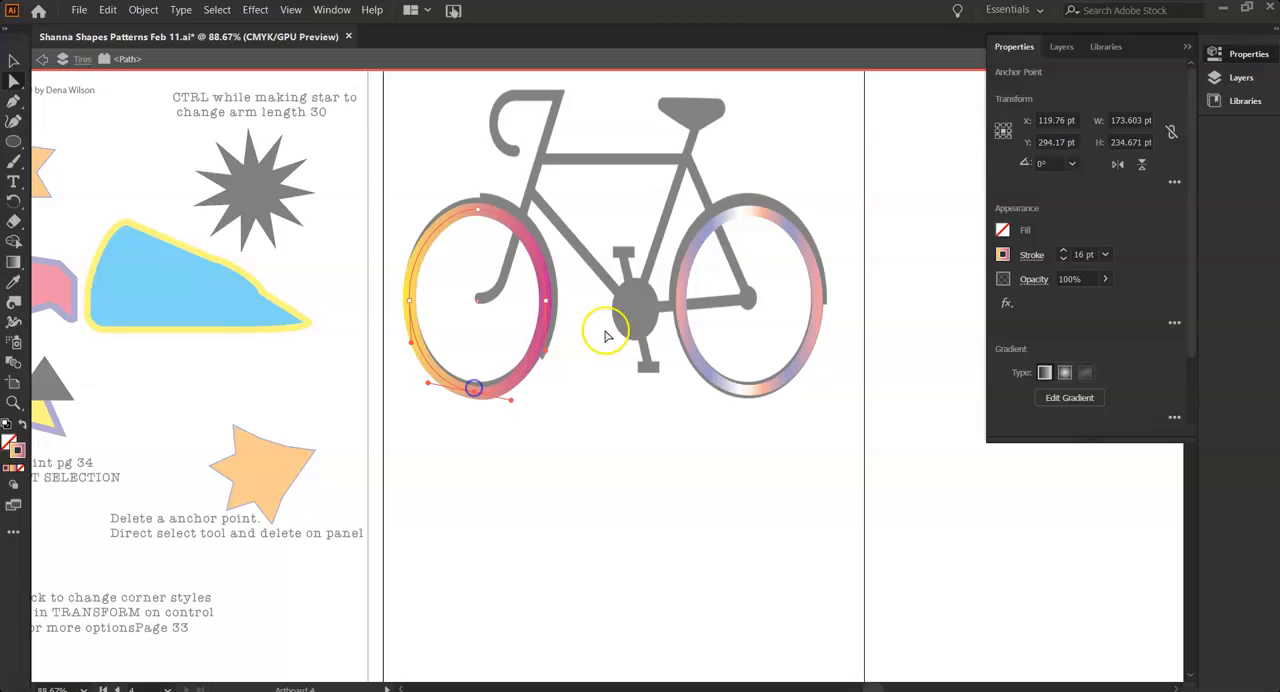
Set the front ring's stroke to 20 pt, adjust its bottom edge and leave isolation mode
{"action": "left_click", "coordinate": [1064, 254]}
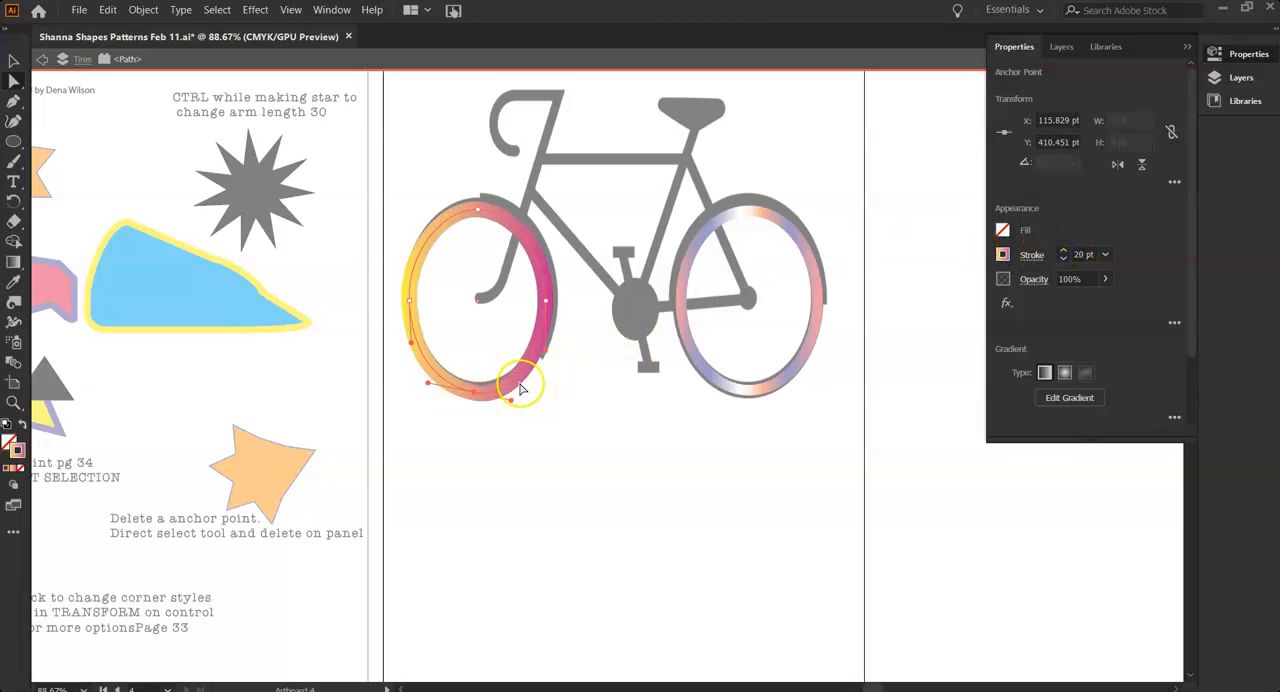
{"action": "left_click", "coordinate": [484, 388]}
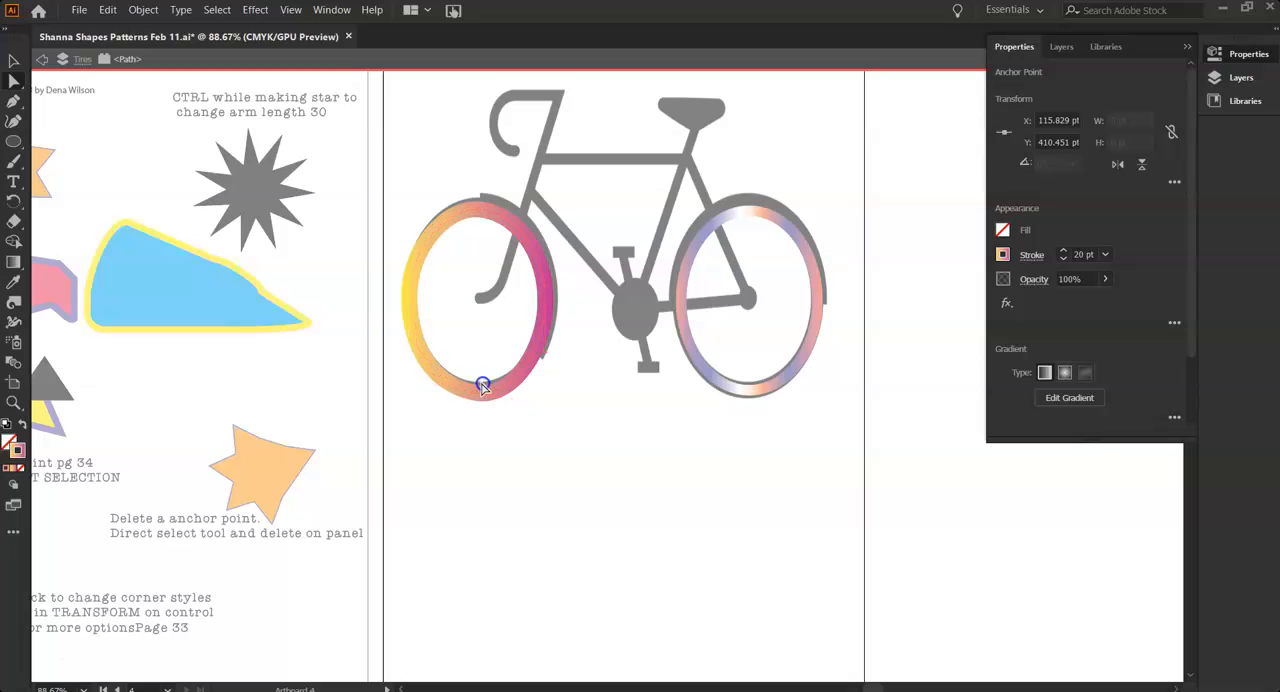
{"action": "left_click_drag", "start_coordinate": [484, 394], "coordinate": [494, 391]}
{"action": "key", "text": "Escape"}
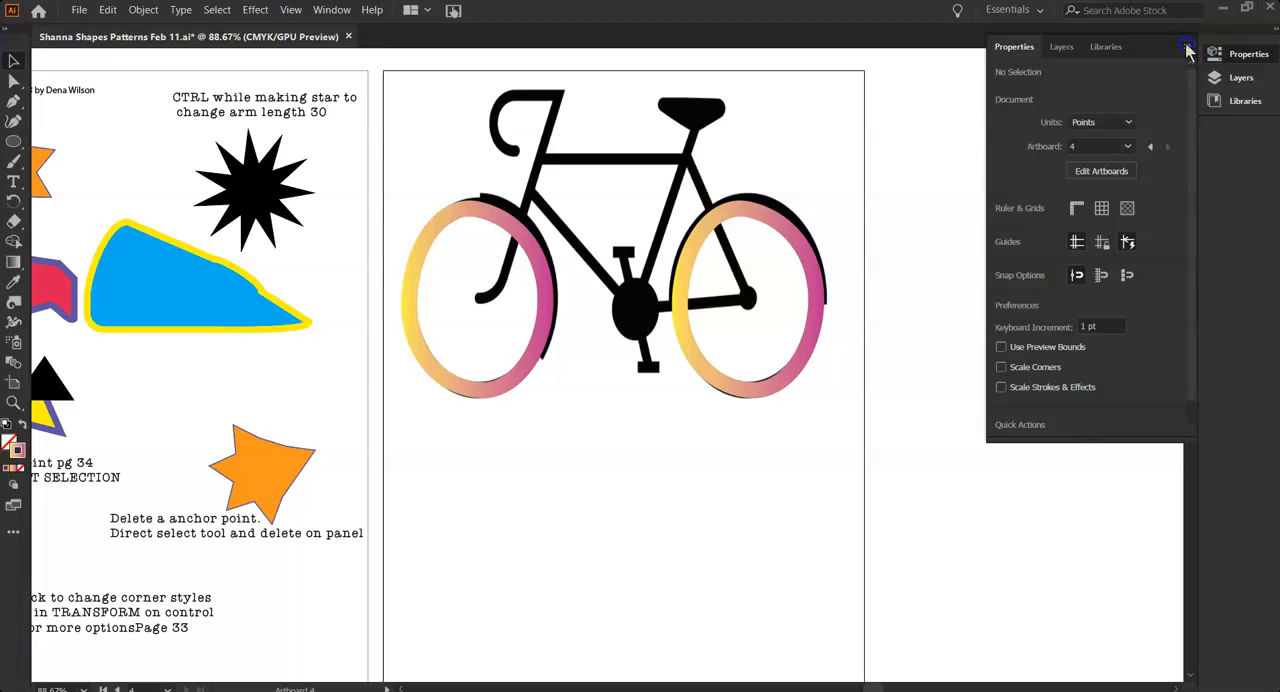
{"action": "left_click", "coordinate": [1186, 47]}
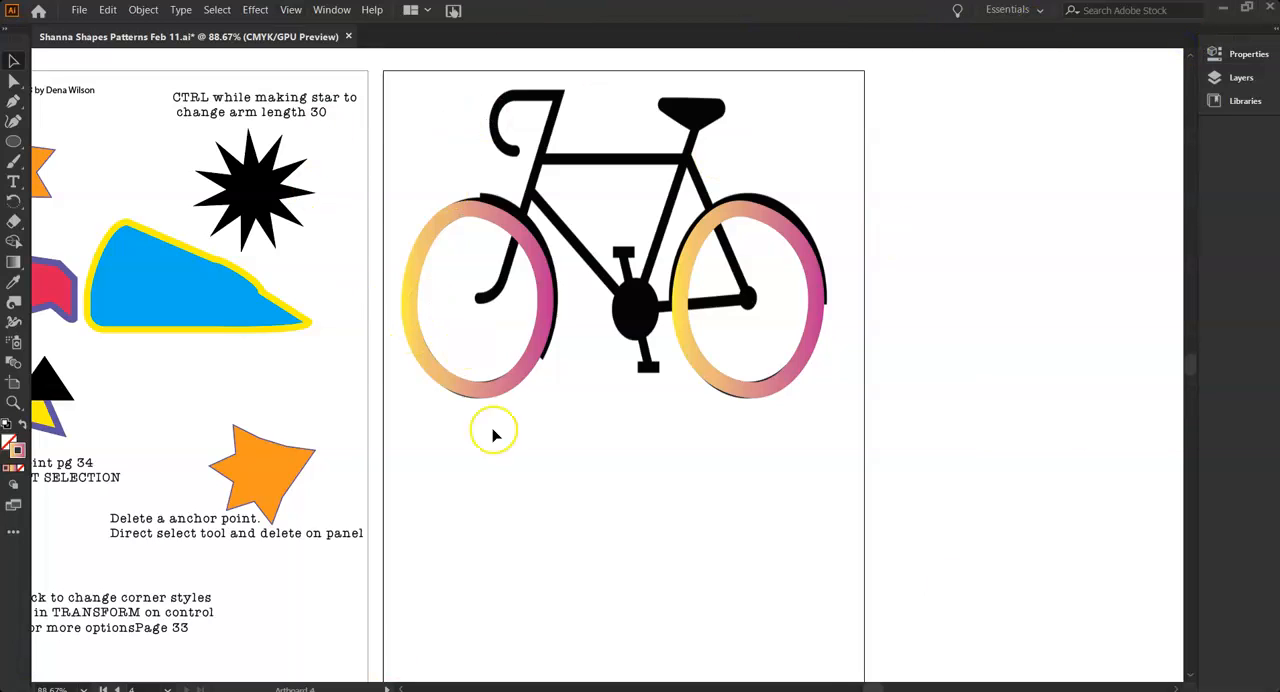
{"action": "left_click", "coordinate": [483, 398]}
{"action": "left_click", "coordinate": [701, 374]}
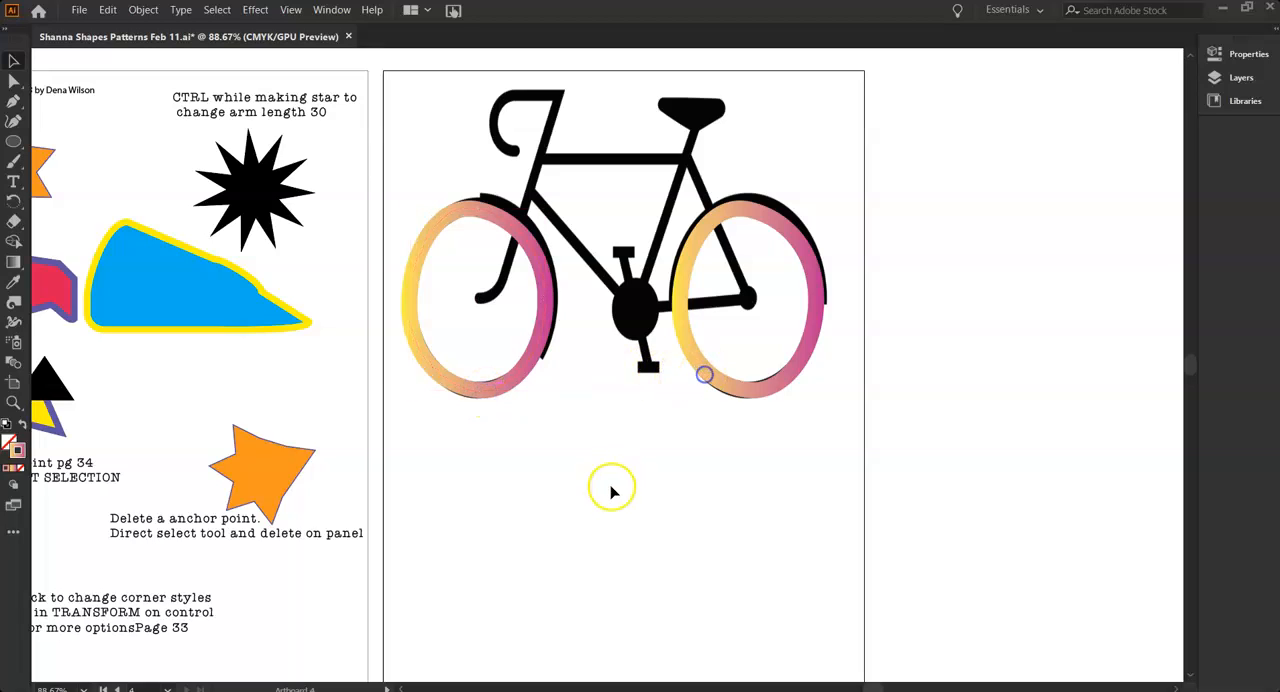
Toggle the locks and visibility of the Tires layer and Layer 1, restoring both as visible with only Layer 1 locked
{"action": "left_click", "coordinate": [1215, 79]}
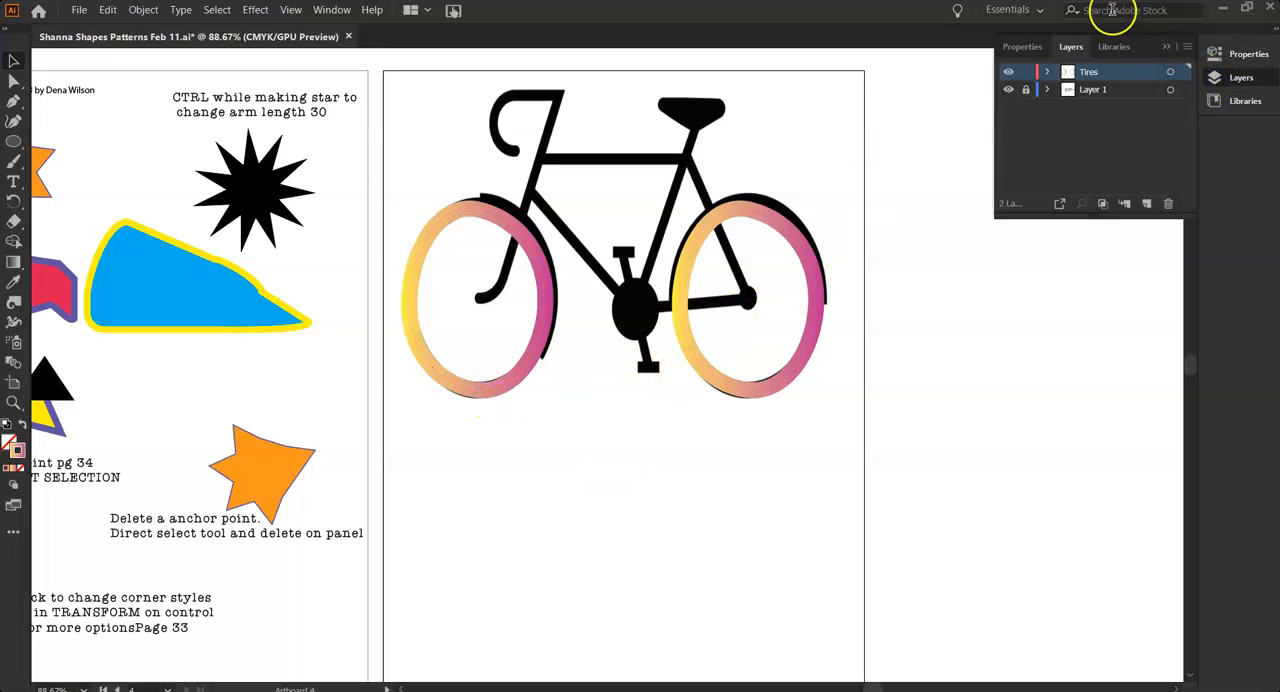
{"action": "left_click", "coordinate": [1026, 73]}
{"action": "left_click", "coordinate": [1027, 90]}
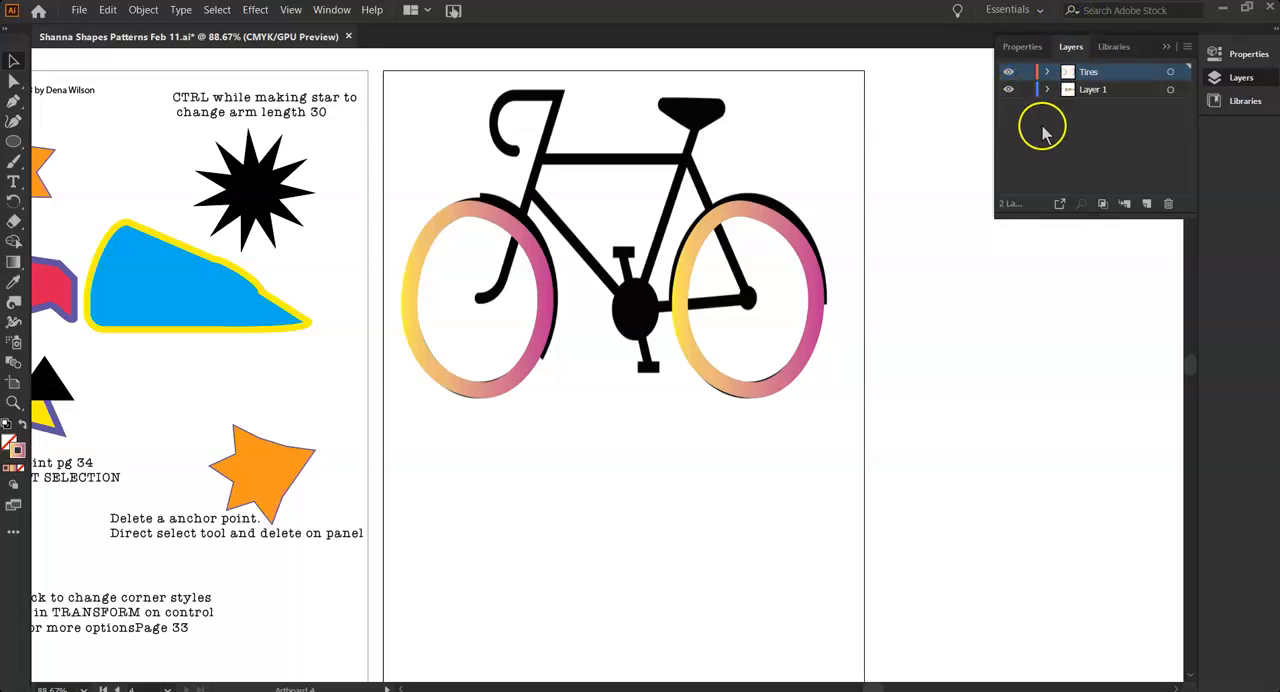
{"action": "left_click", "coordinate": [1009, 91]}
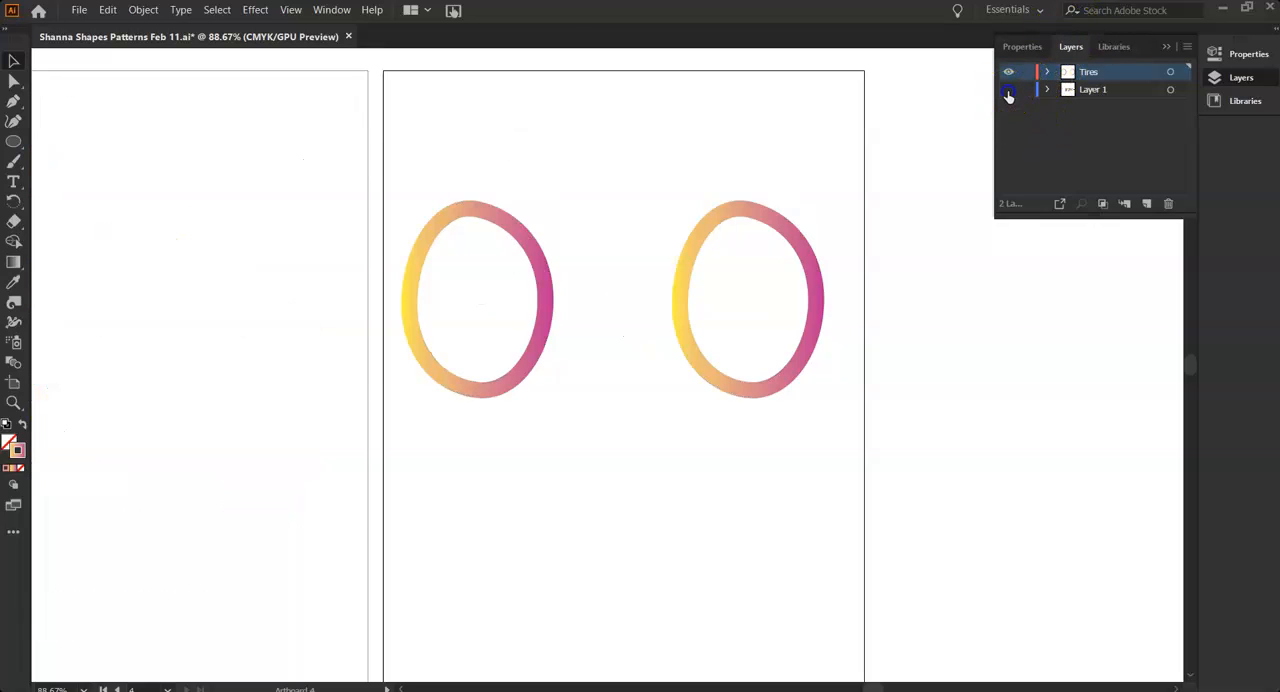
{"action": "left_click", "coordinate": [1009, 91]}
{"action": "left_click", "coordinate": [1009, 72]}
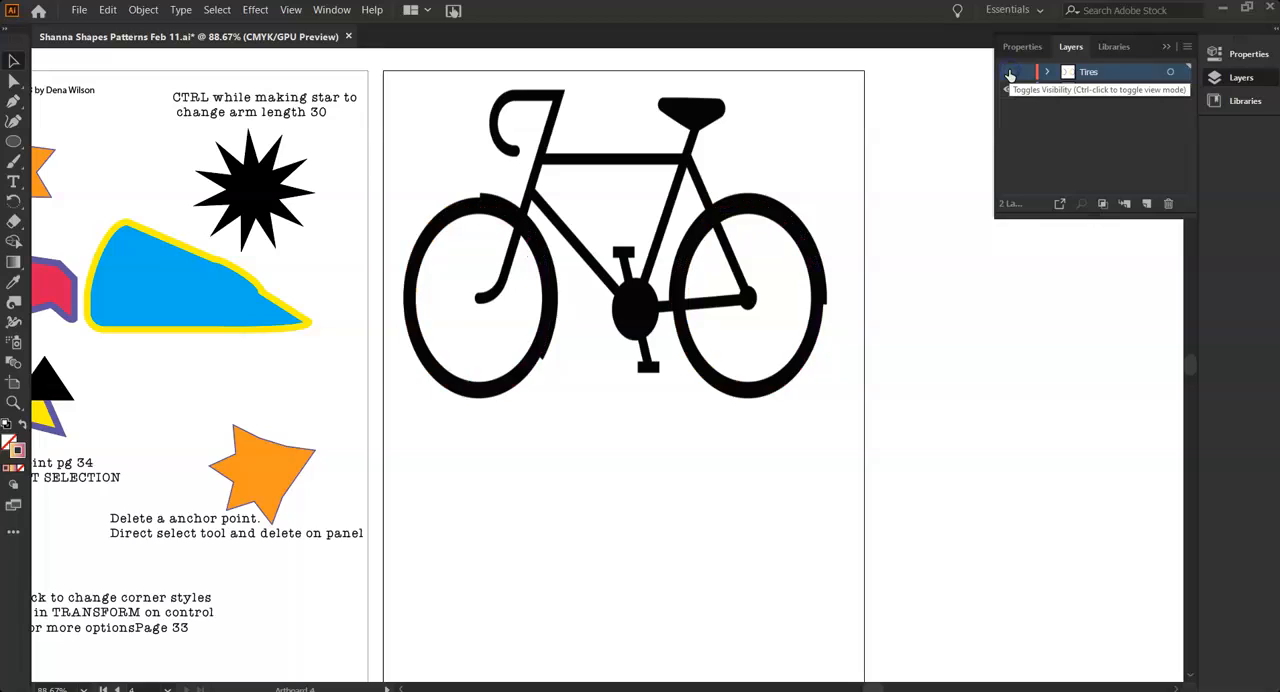
{"action": "left_click", "coordinate": [1009, 72]}
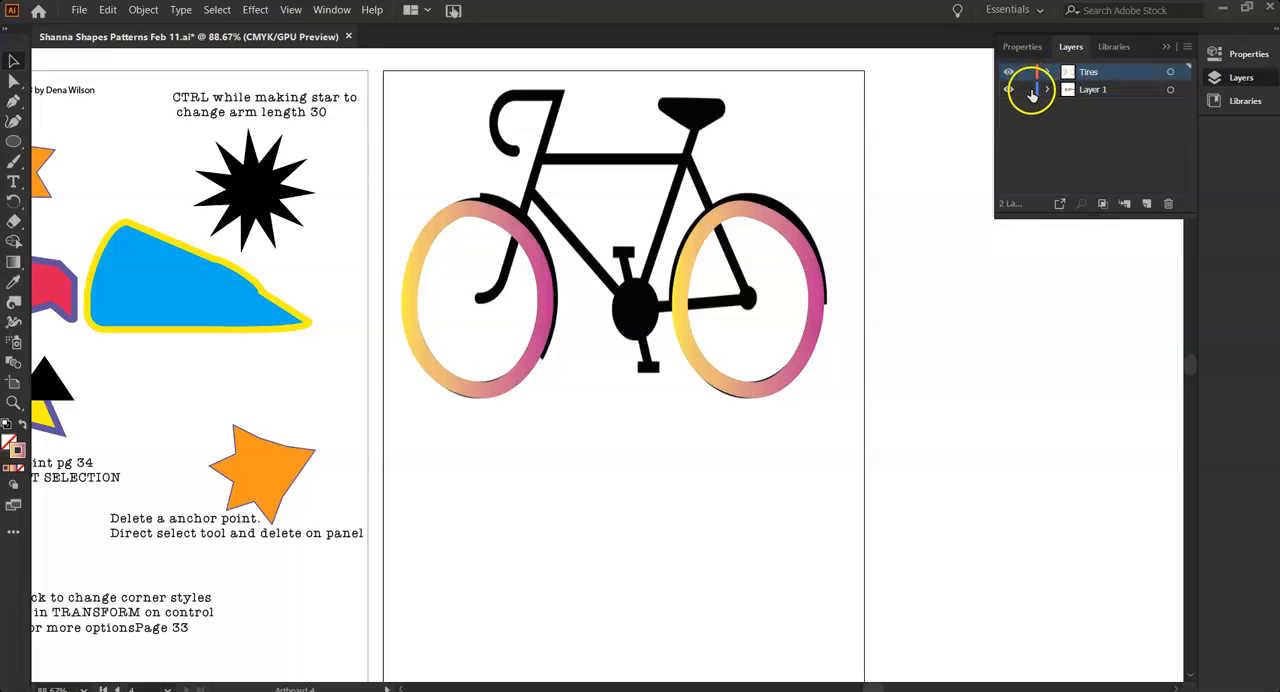
{"action": "left_click", "coordinate": [1063, 125]}
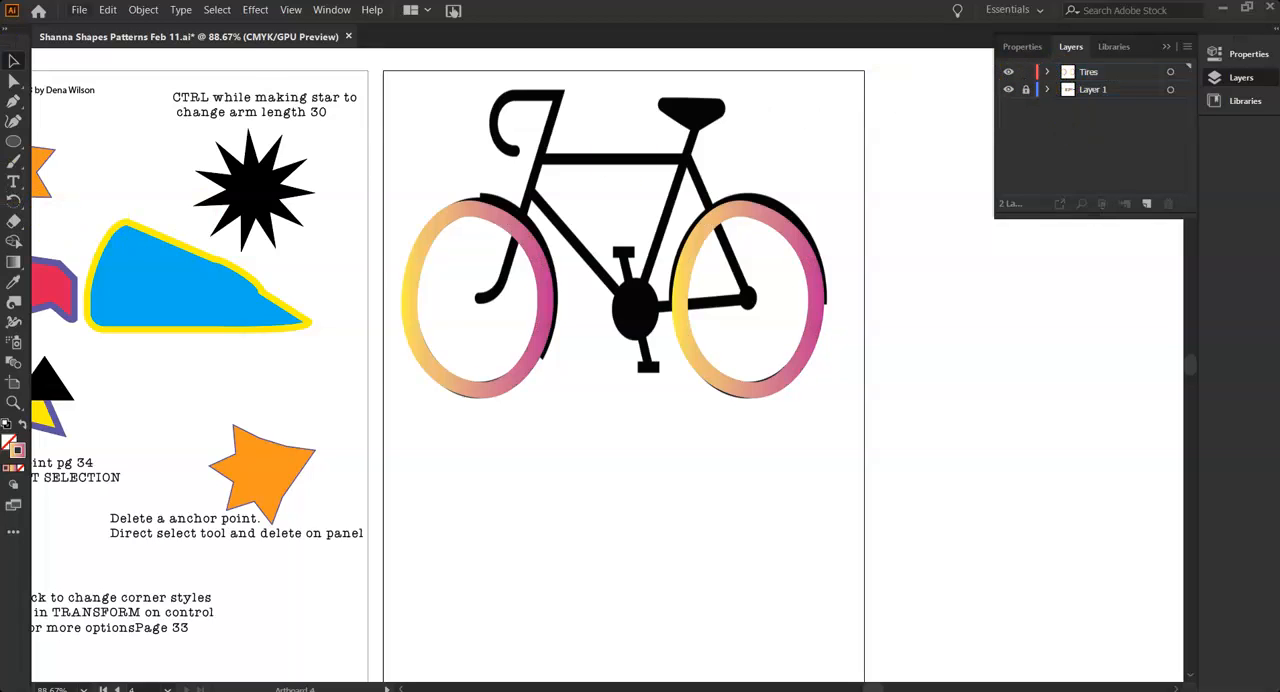
{"action": "key", "text": "ctrl+F9"}
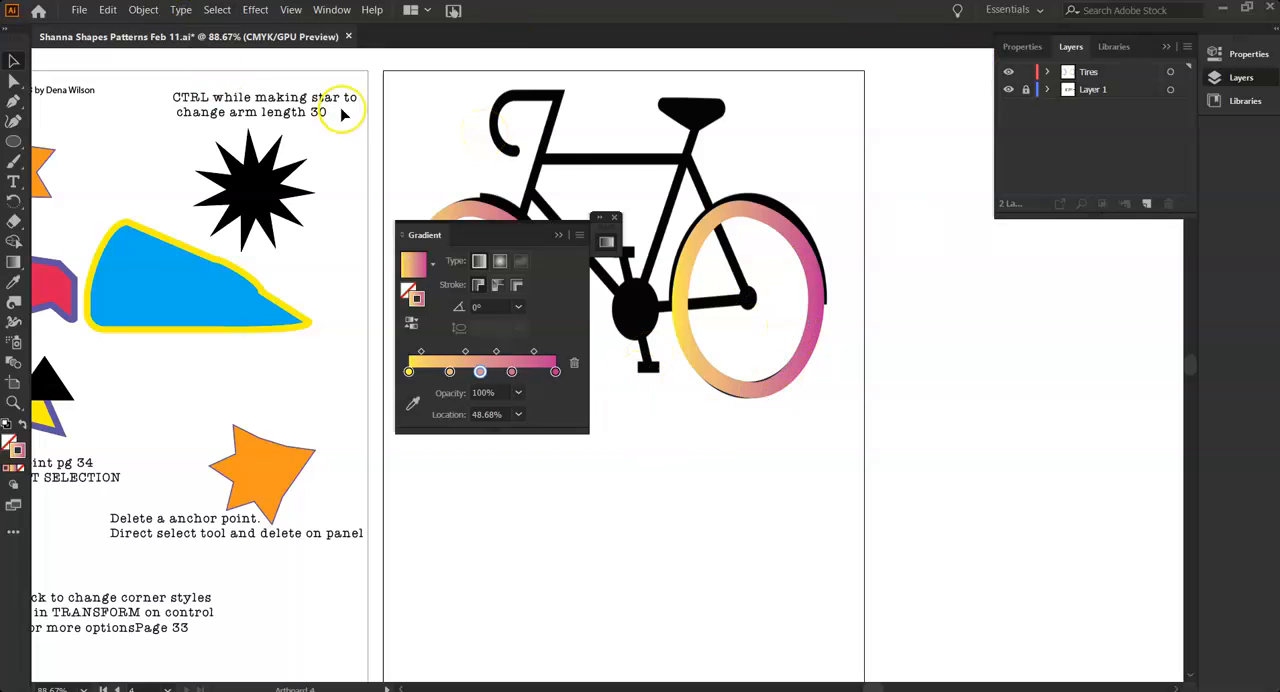
{"action": "left_click", "coordinate": [615, 216]}
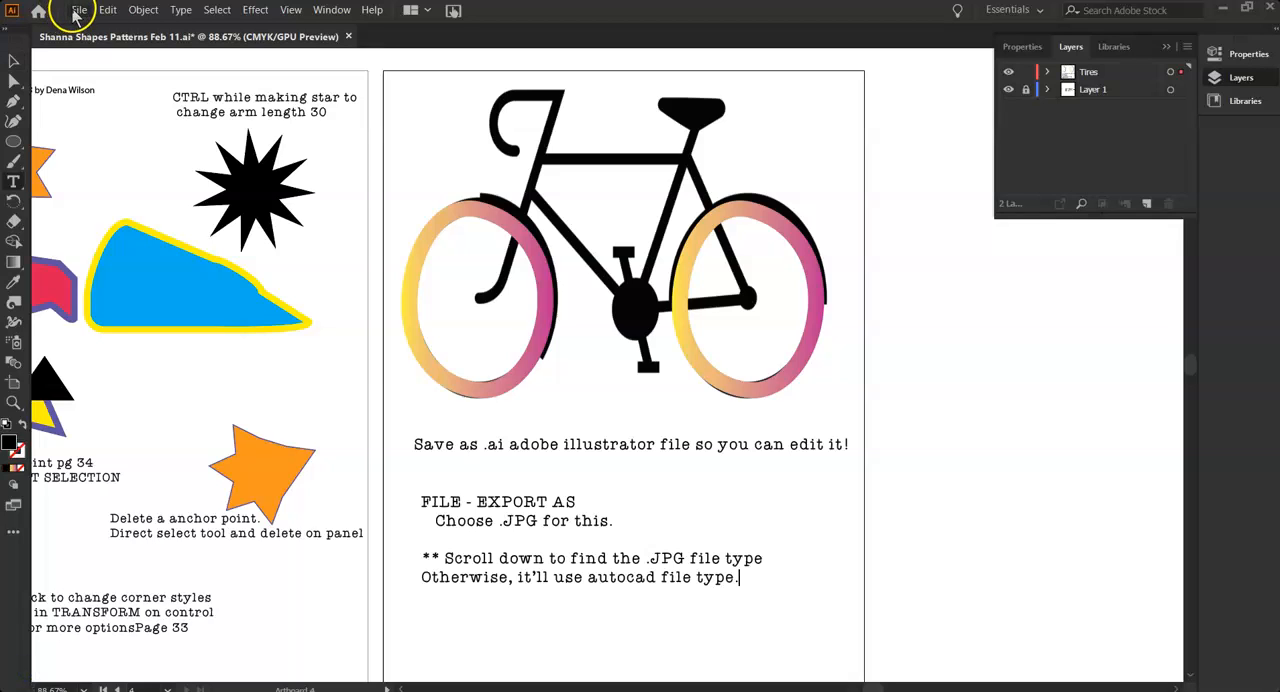
Save the Illustrator document under its existing file name
{"action": "left_click", "coordinate": [76, 12]}
{"action": "left_click", "coordinate": [83, 16]}
{"action": "left_click", "coordinate": [80, 12]}
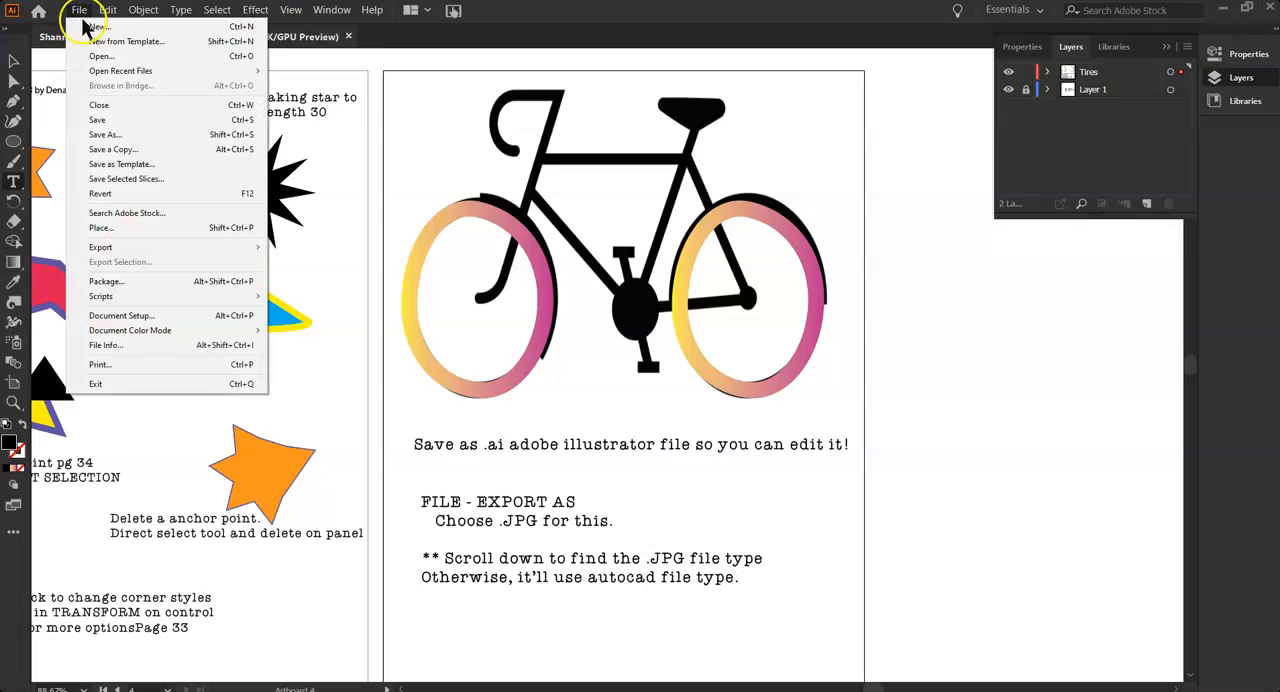
{"action": "left_click", "coordinate": [92, 120]}
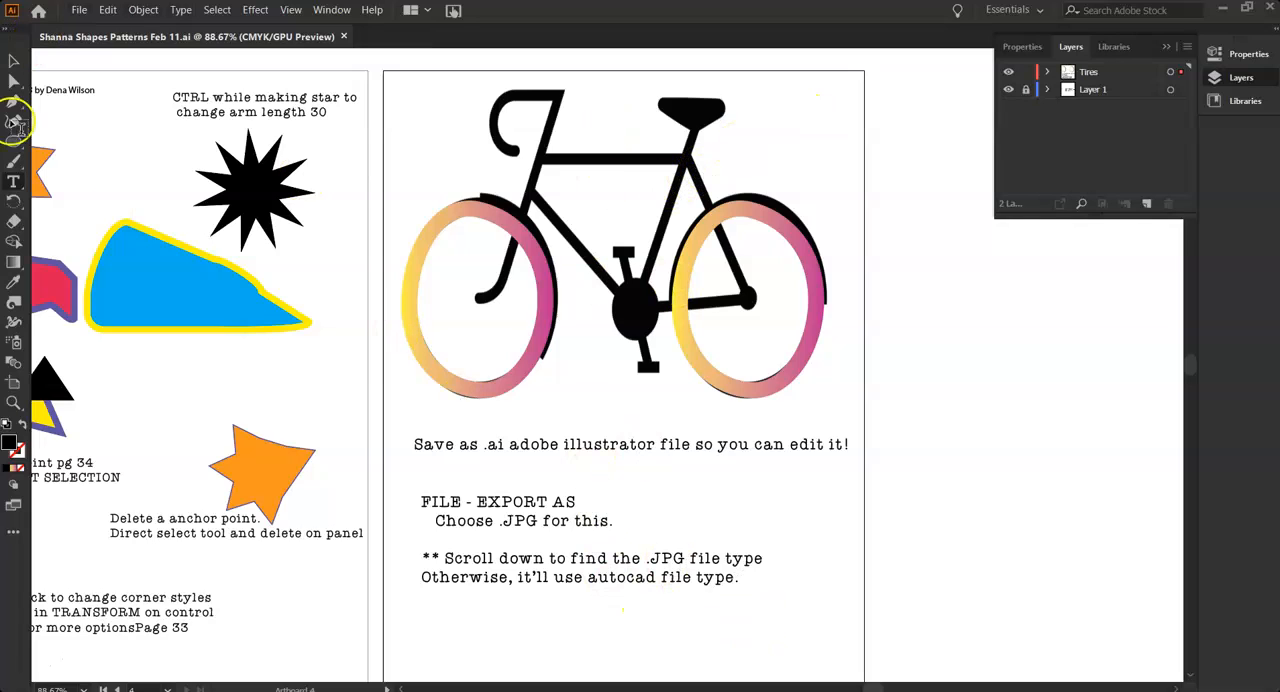
Start exporting the artwork with Export As and keep the first name in the file name, followed by "Bicycle Tire Gradient"
{"action": "left_click", "coordinate": [82, 13]}
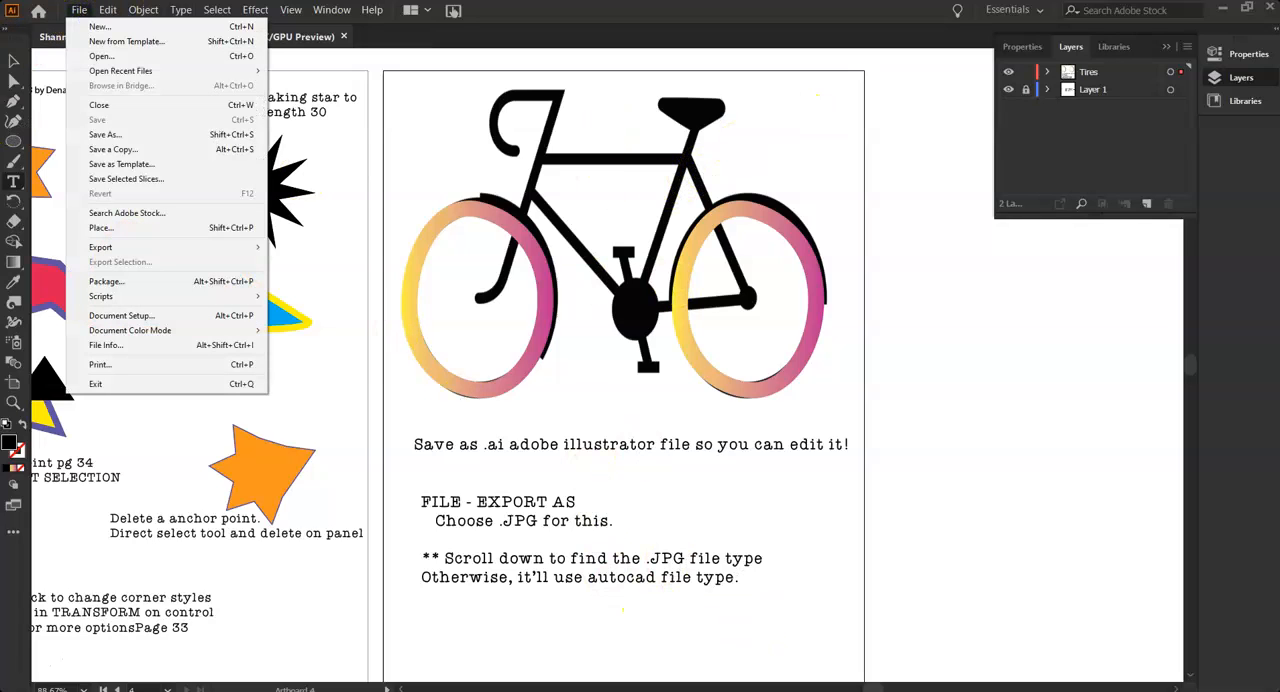
{"action": "mouse_move", "coordinate": [113, 250]}
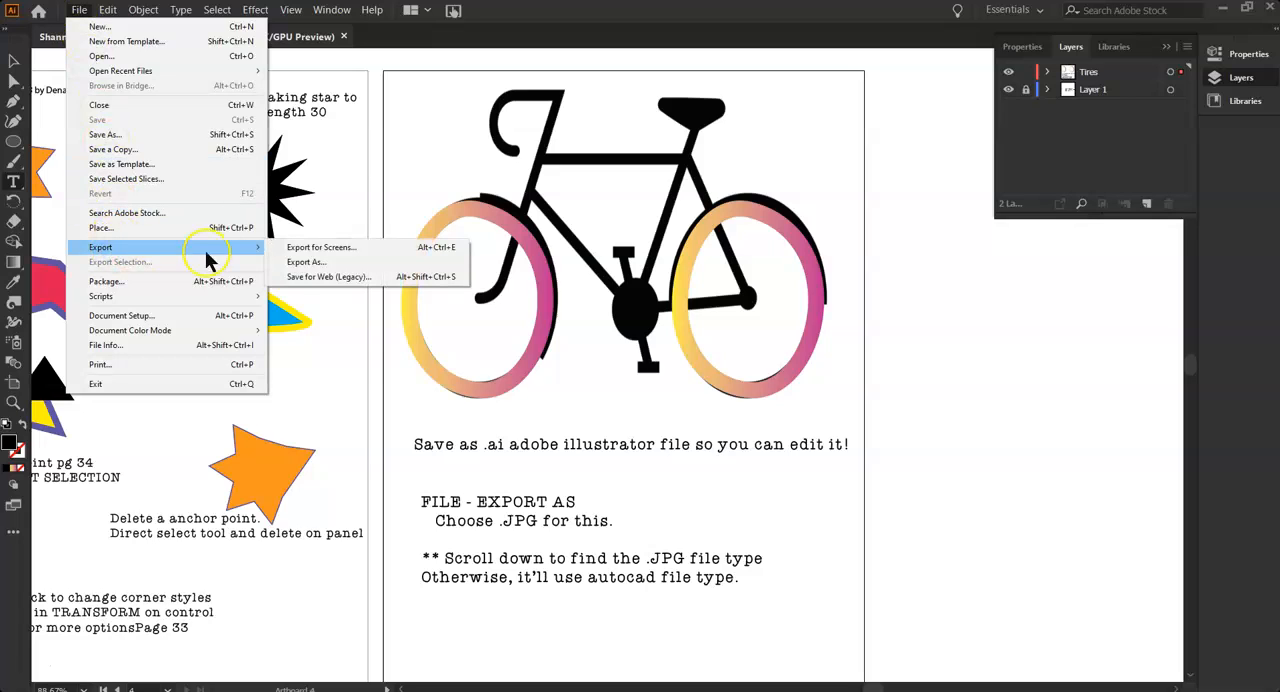
{"action": "left_click", "coordinate": [297, 266]}
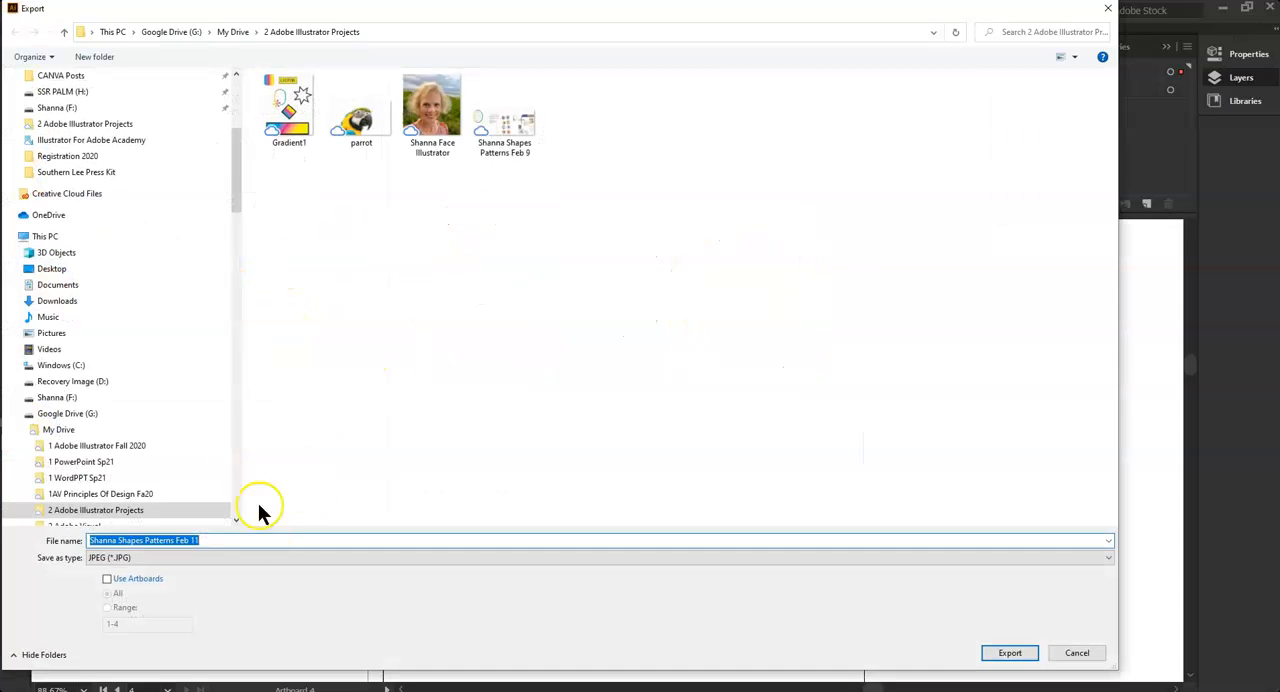
{"action": "left_click", "coordinate": [224, 541]}
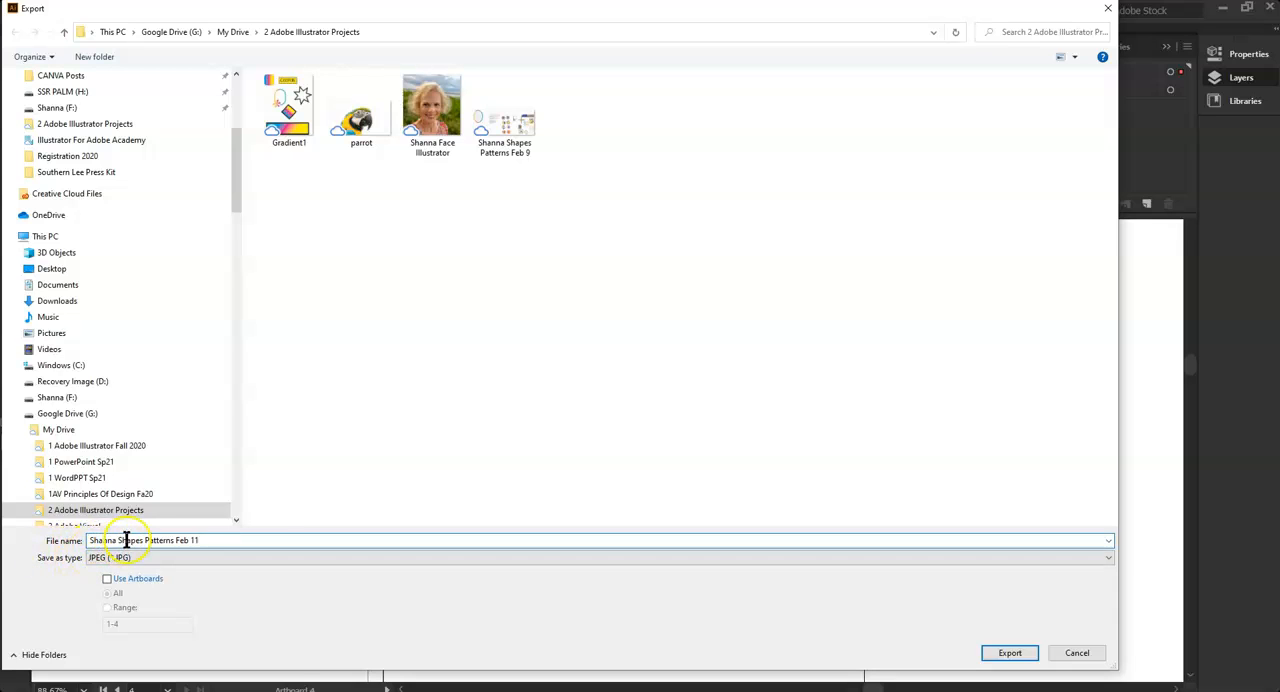
{"action": "left_click_drag", "start_coordinate": [119, 541], "coordinate": [259, 547]}
{"action": "key", "text": "BackSpace"}
{"action": "type", "text": "By"}
{"action": "key", "text": "BackSpace"}
{"action": "type", "text": "icycle T"}
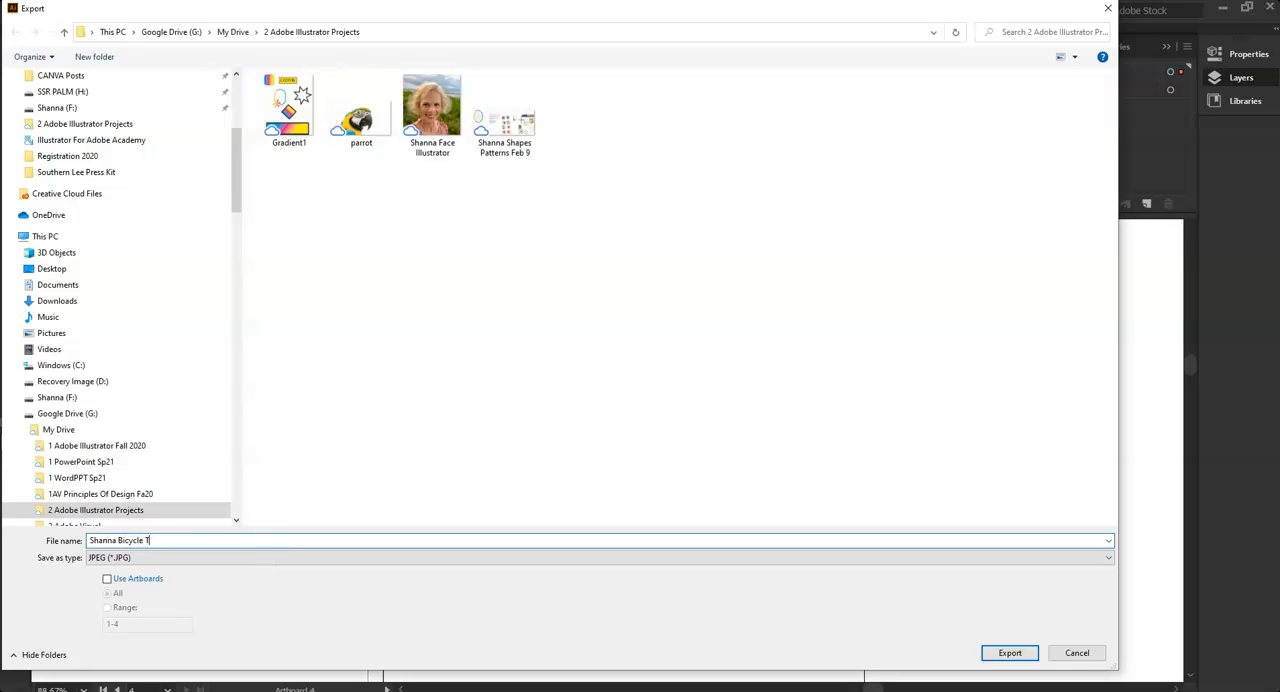
{"action": "type", "text": "ire Gradient"}
Switch the export file type to AutoCAD Drawing (*.DWG) and back to JPEG (*.JPG)
{"action": "left_click", "coordinate": [117, 558]}
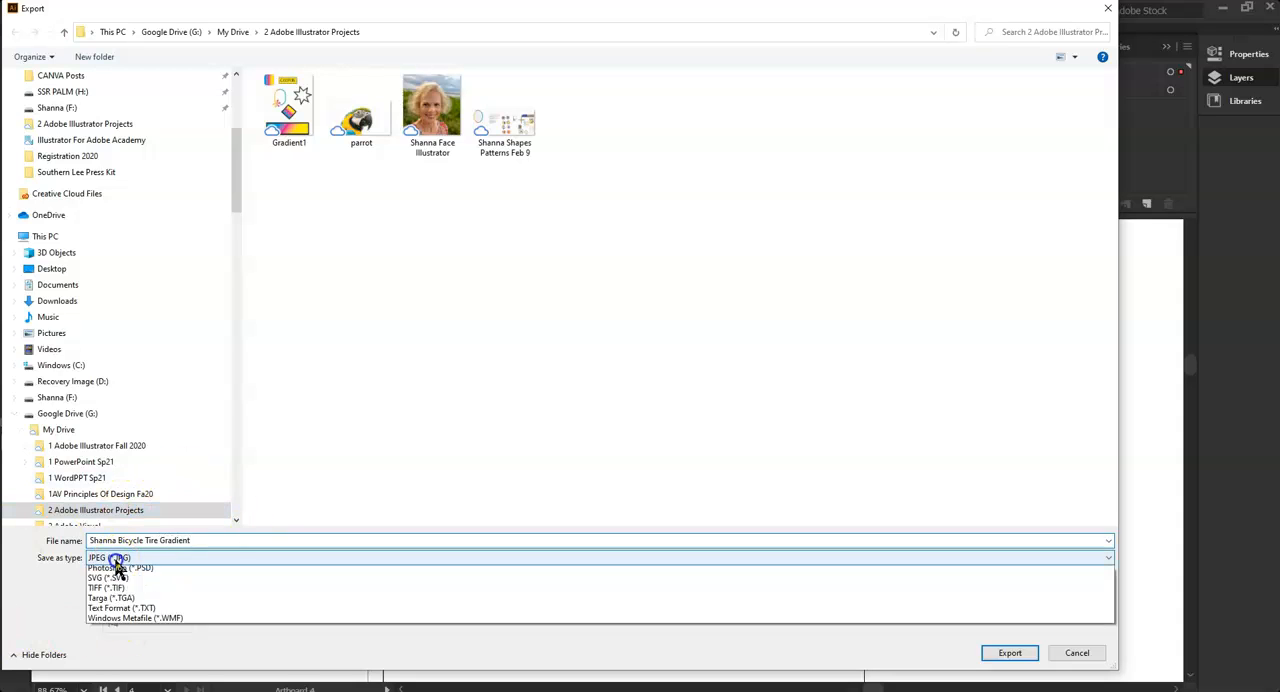
{"action": "left_click", "coordinate": [112, 571]}
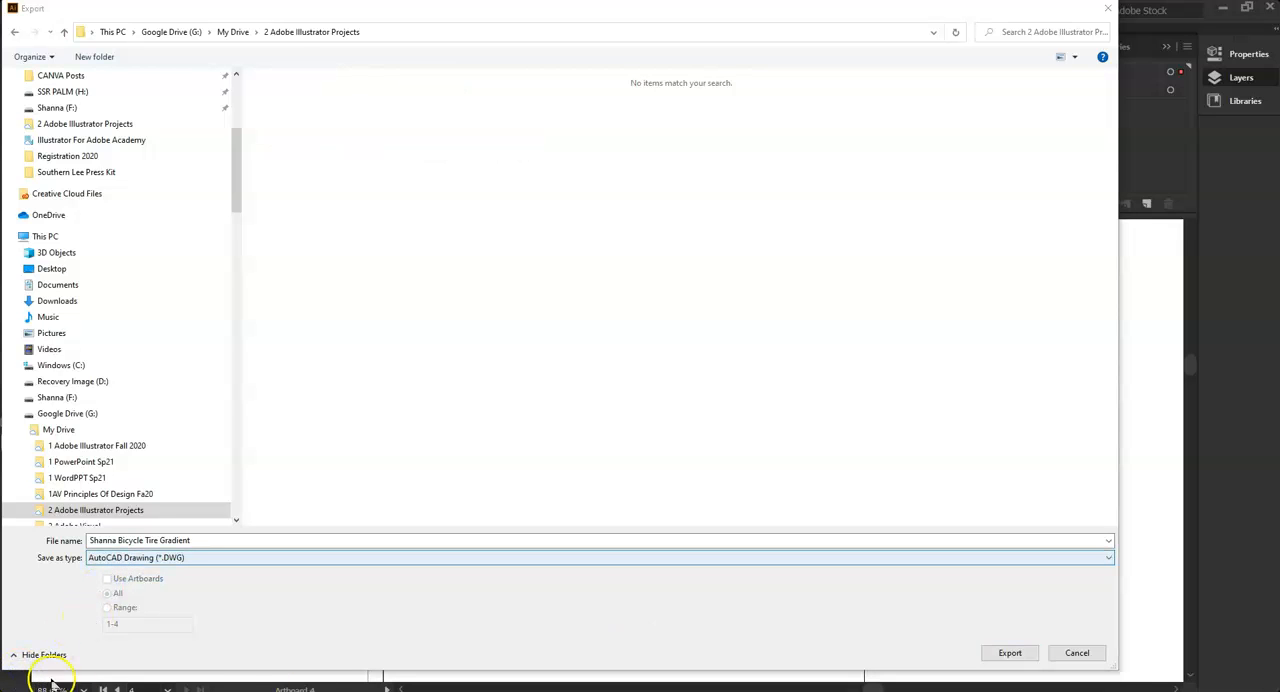
{"action": "left_click", "coordinate": [1108, 558]}
{"action": "left_click", "coordinate": [214, 558]}
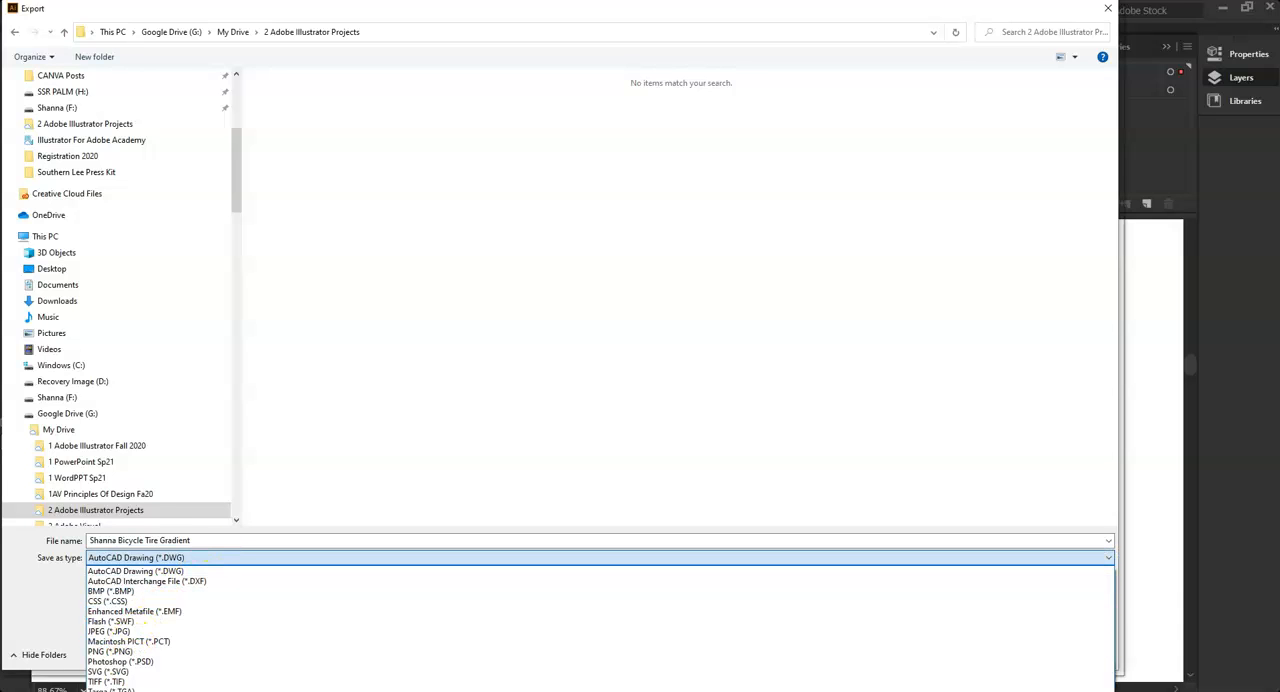
{"action": "left_click", "coordinate": [108, 632]}
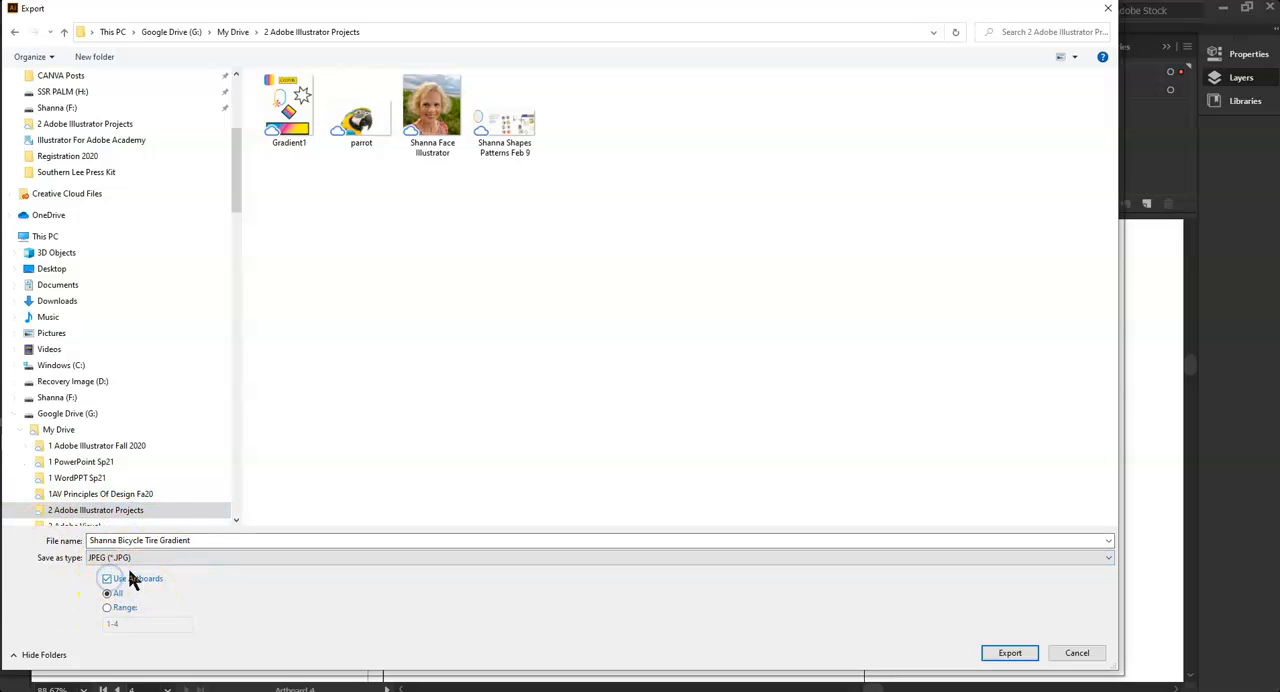
Limit the JPEG export to artboard range 3 and export the file
{"action": "left_click", "coordinate": [108, 595]}
{"action": "left_click", "coordinate": [107, 609]}
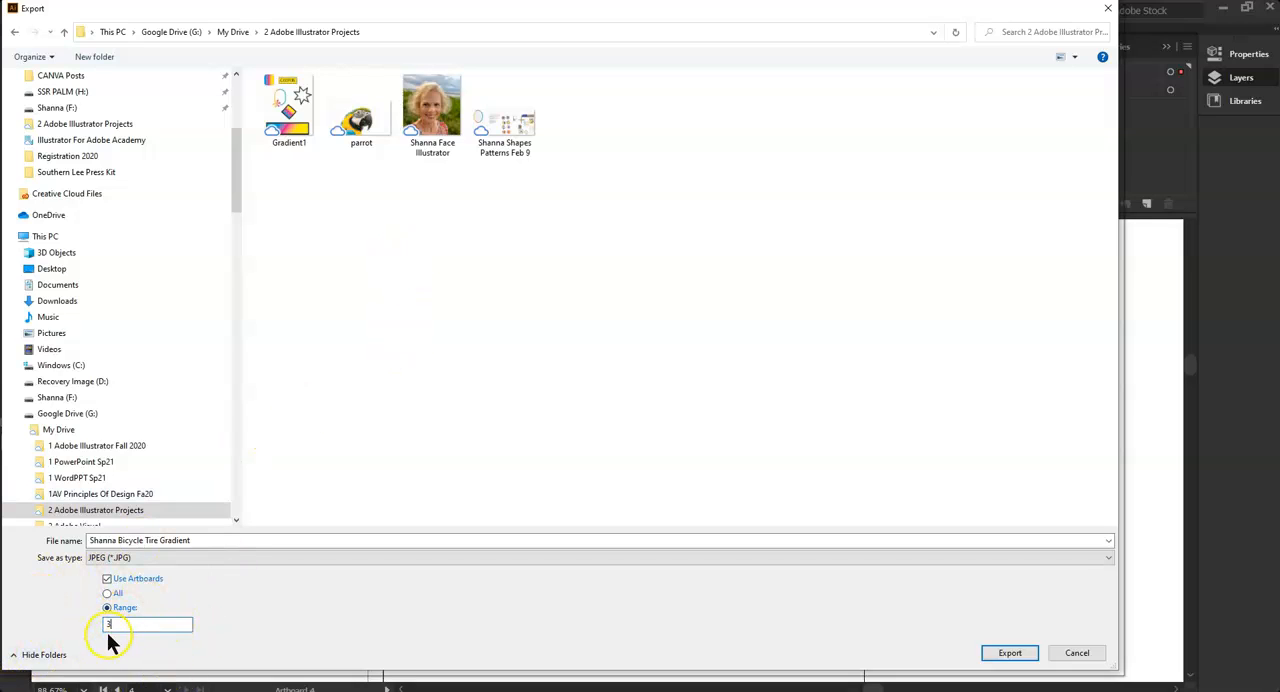
{"action": "left_click", "coordinate": [1018, 660]}
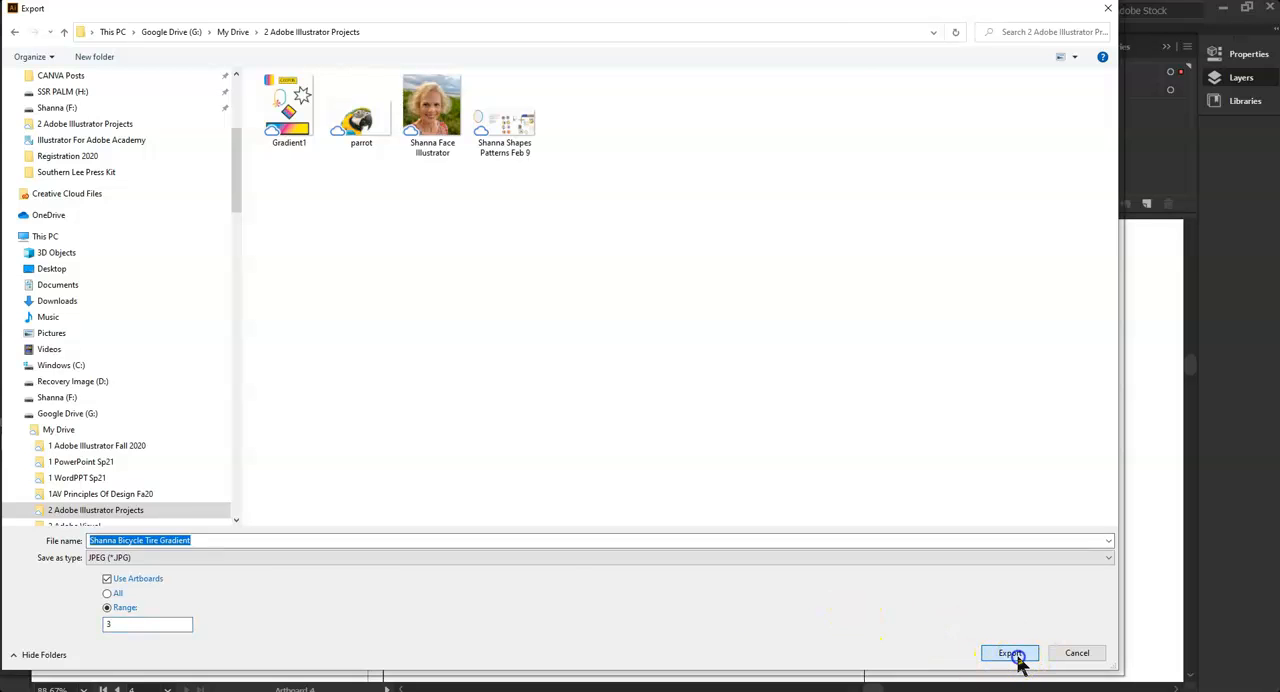
{"action": "left_click", "coordinate": [750, 600]}
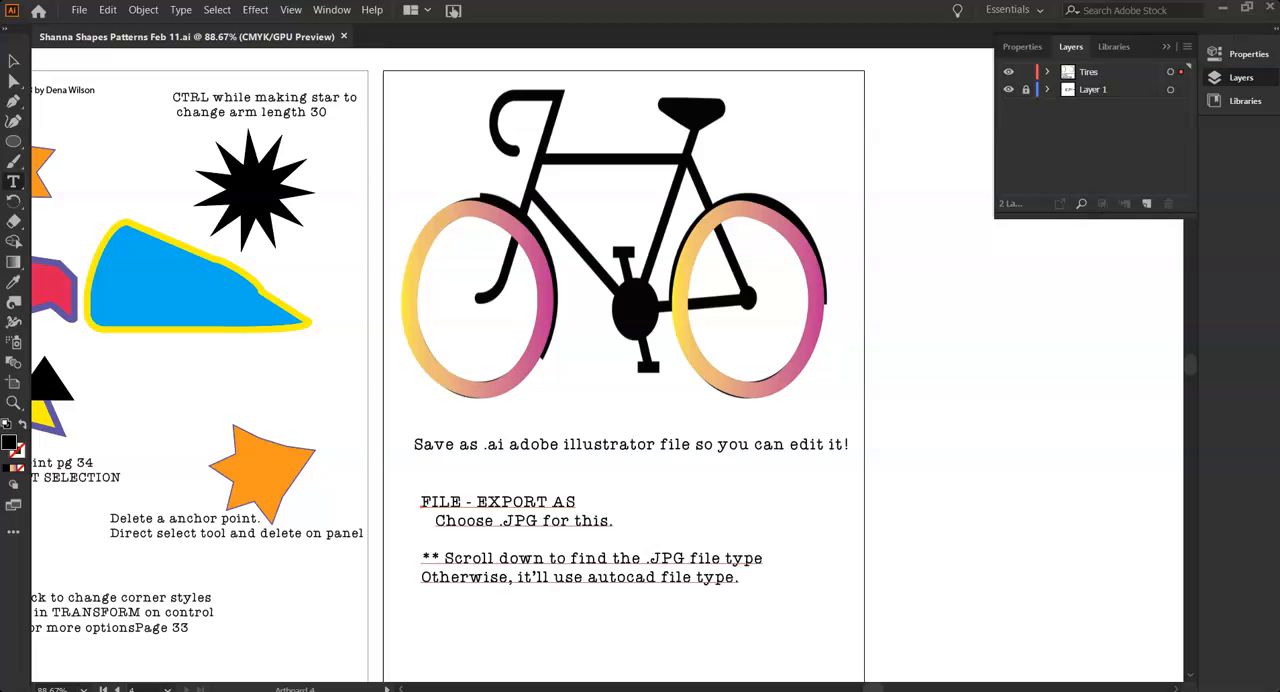
Open File Explorer and look in the 2 Adobe Illustrator Projects folder under My Drive on Google Drive (G:)
{"action": "key", "text": "super+e"}
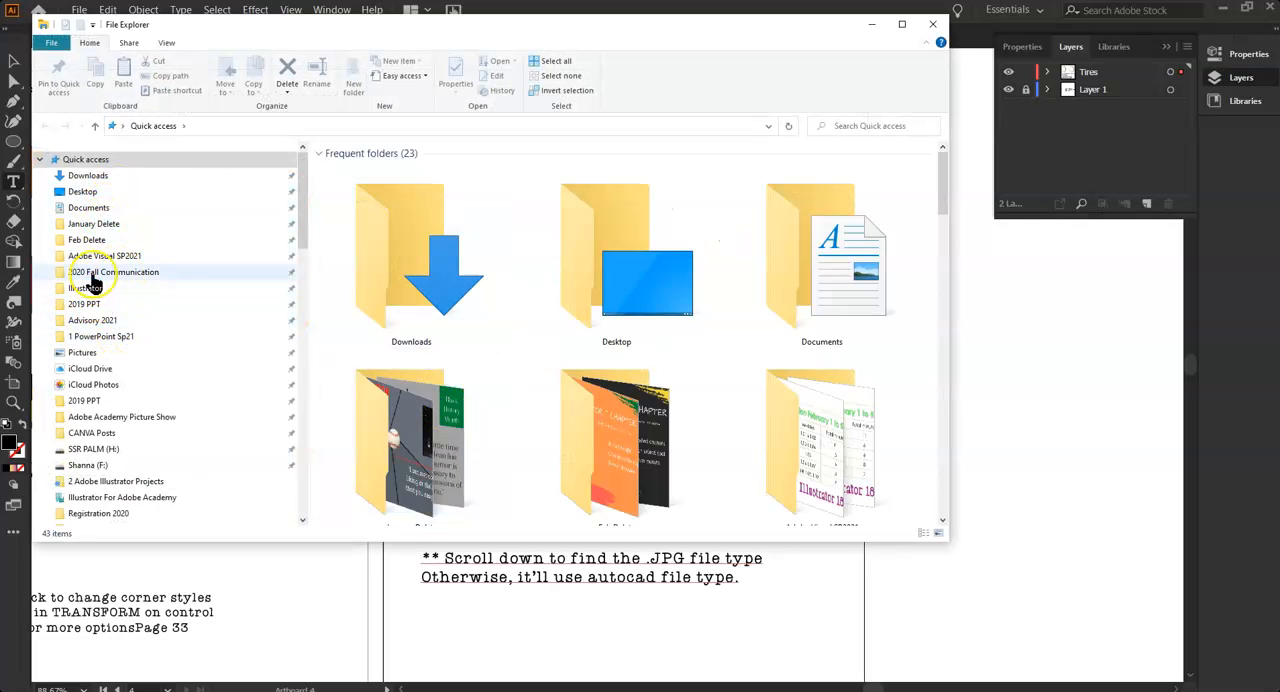
{"action": "scroll", "coordinate": [150, 435], "scroll_direction": "down", "scroll_amount": 3}
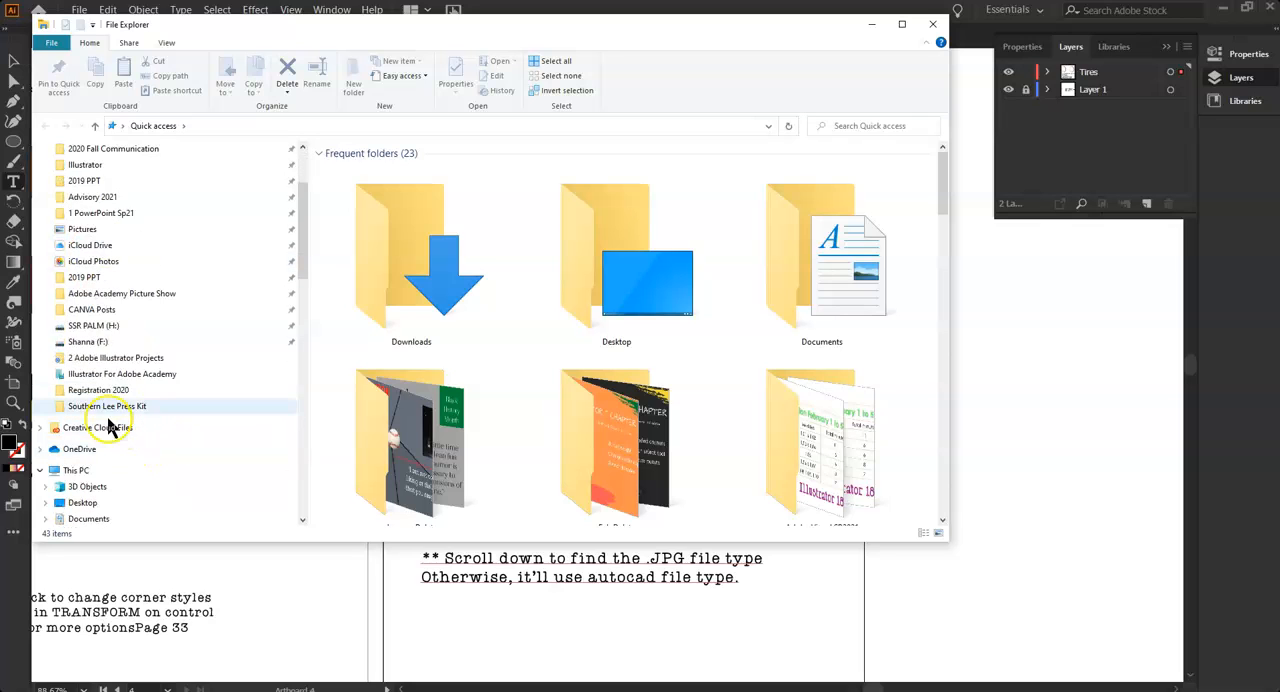
{"action": "scroll", "coordinate": [100, 380], "scroll_direction": "down", "scroll_amount": 5}
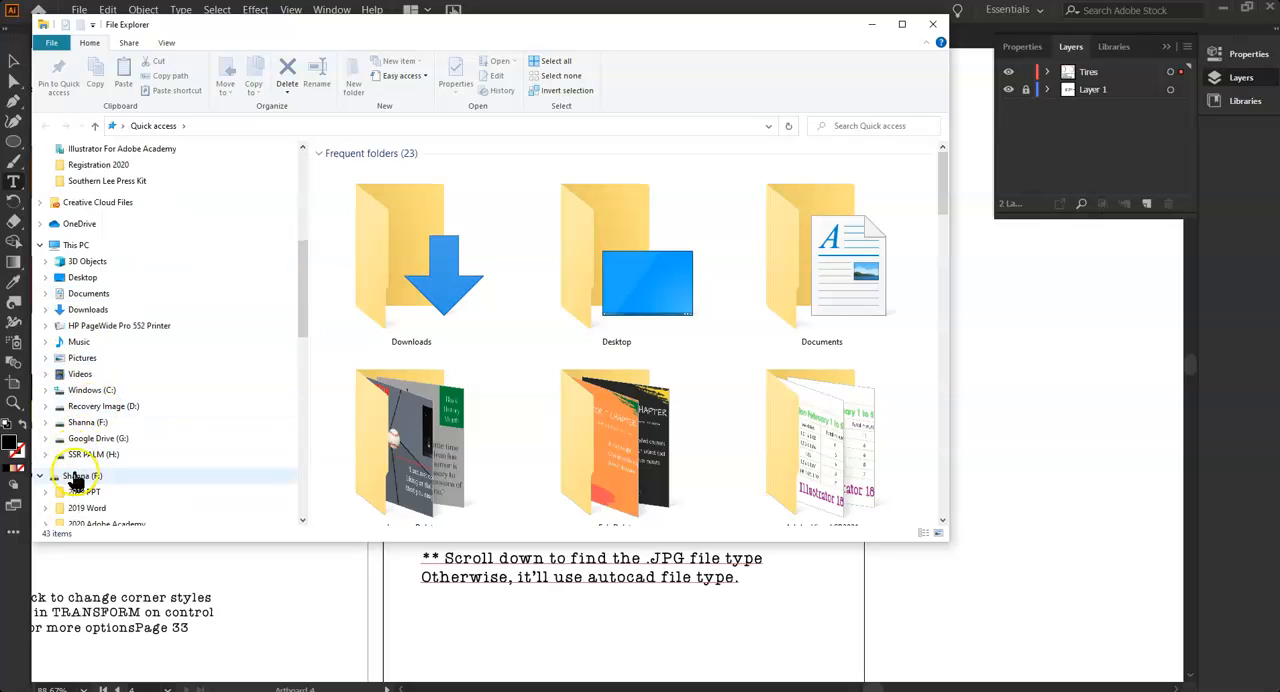
{"action": "left_click", "coordinate": [68, 442]}
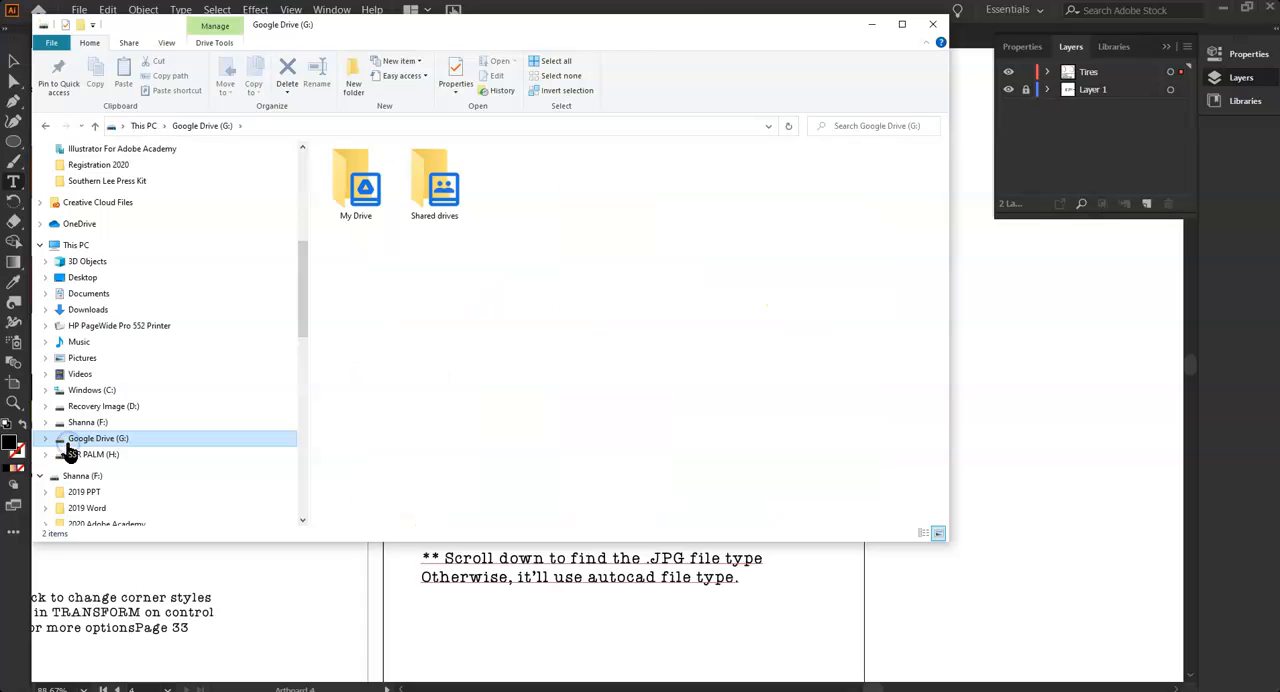
{"action": "left_click", "coordinate": [322, 175]}
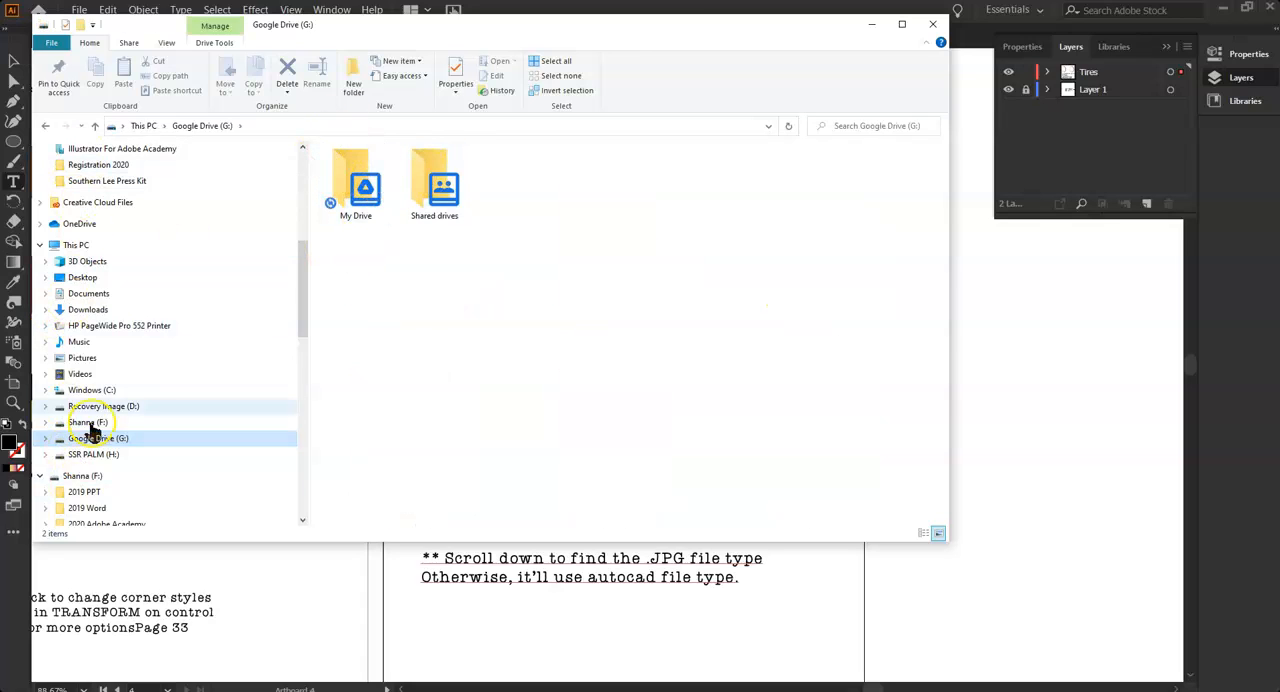
{"action": "double_click", "coordinate": [362, 183]}
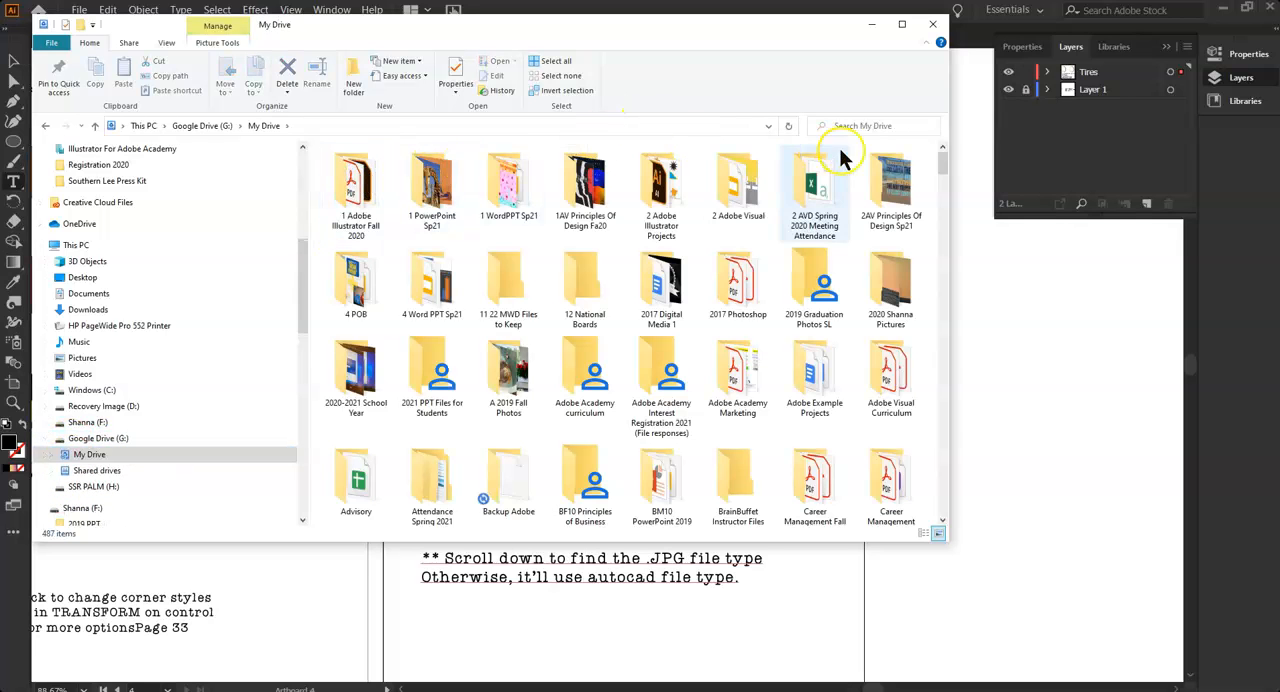
{"action": "double_click", "coordinate": [661, 188]}
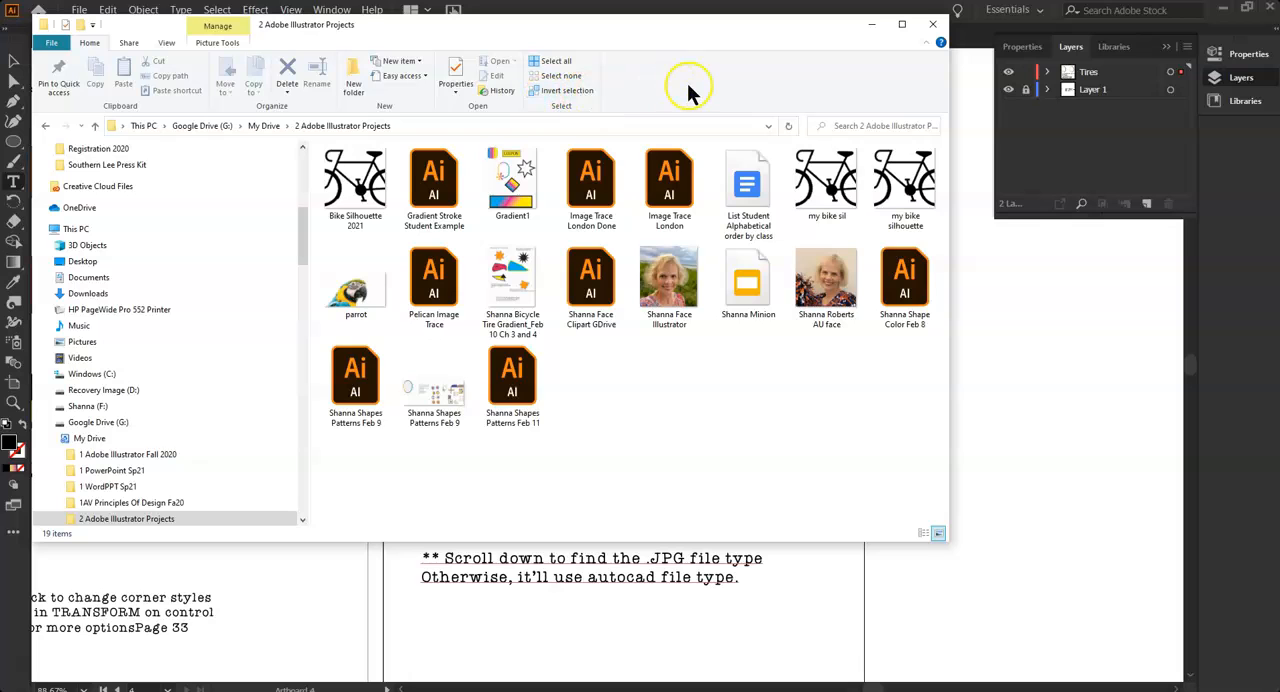
{"action": "right_click", "coordinate": [614, 478]}
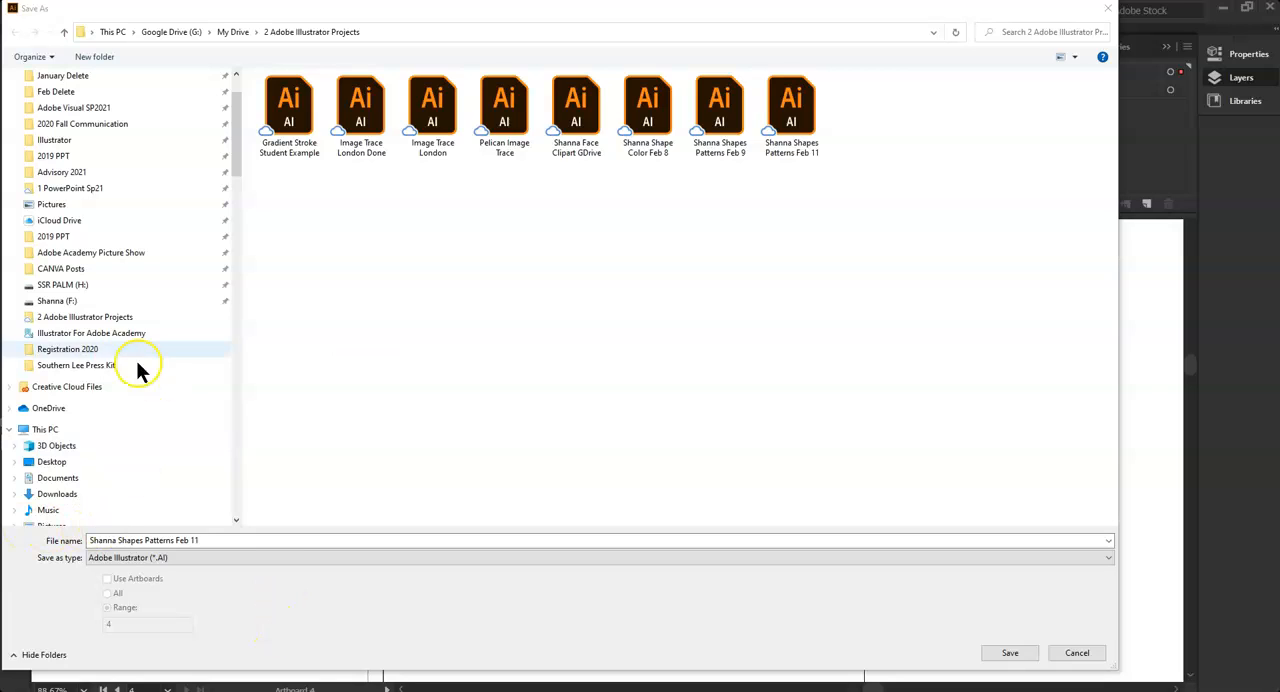
Save the document under its existing name as an Adobe Illustrator (*.AI) file in Creative Cloud Files
{"action": "left_click", "coordinate": [45, 390]}
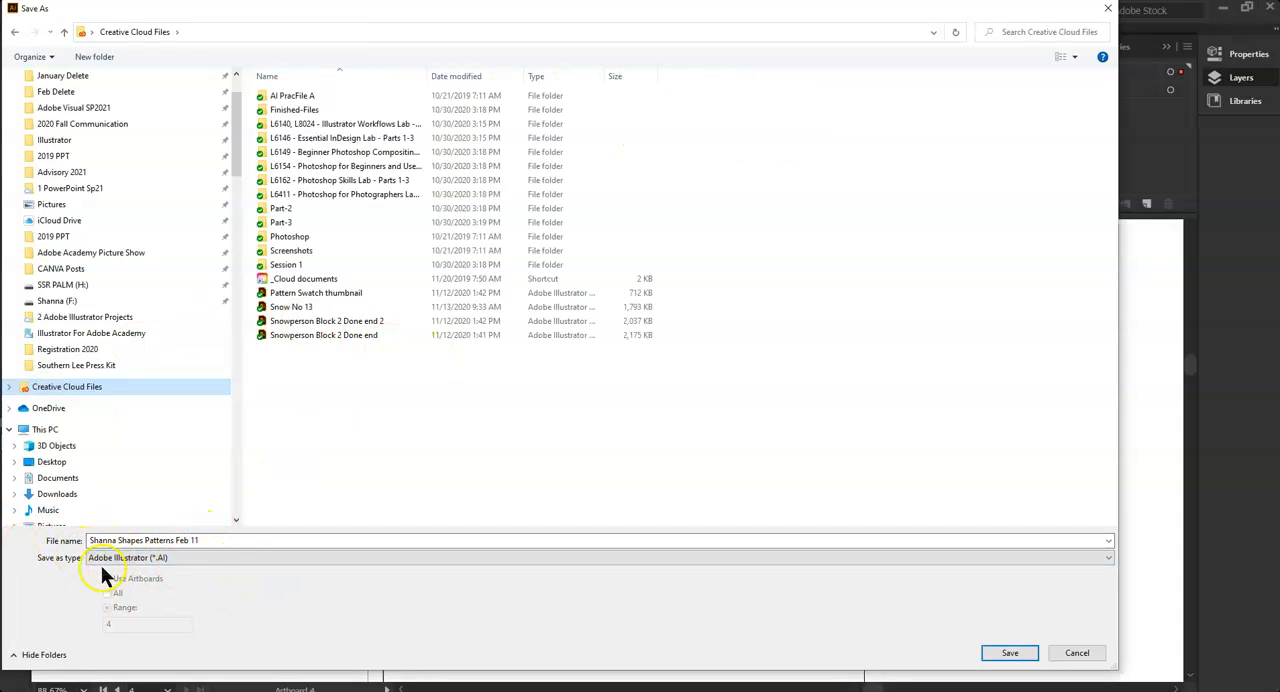
{"action": "left_click", "coordinate": [1008, 652]}
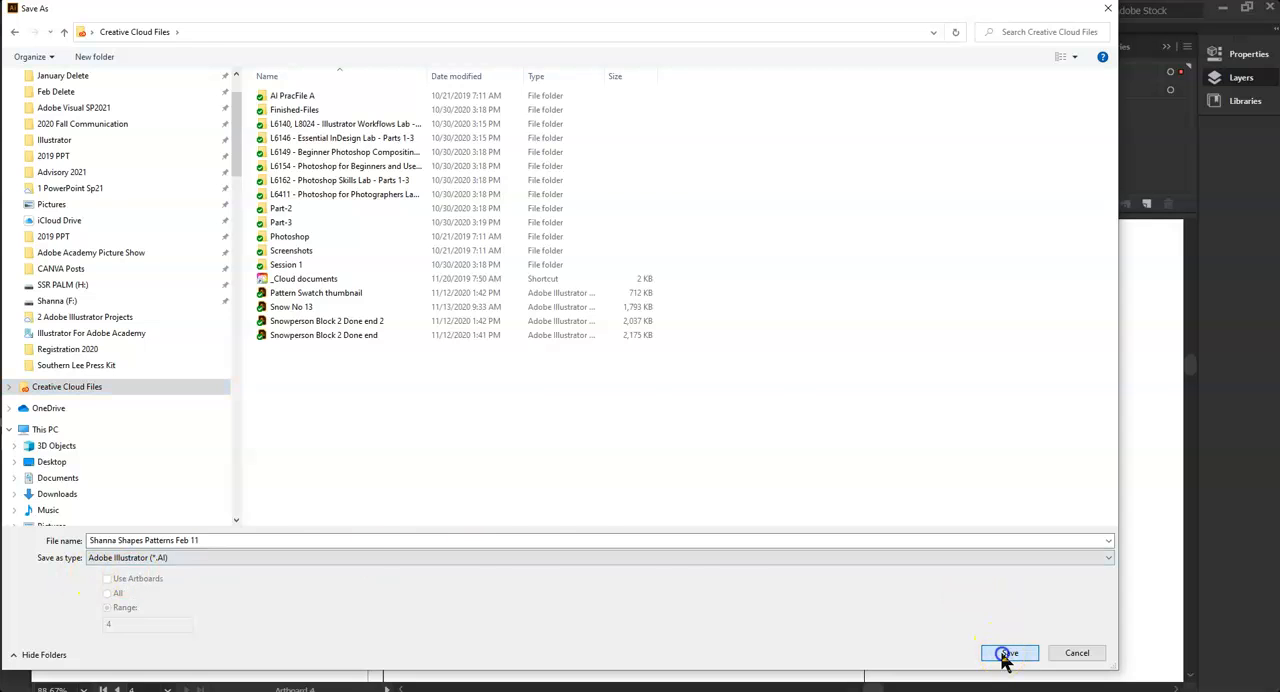
{"action": "left_click", "coordinate": [724, 588]}
{"action": "key", "text": "ctrl+s"}
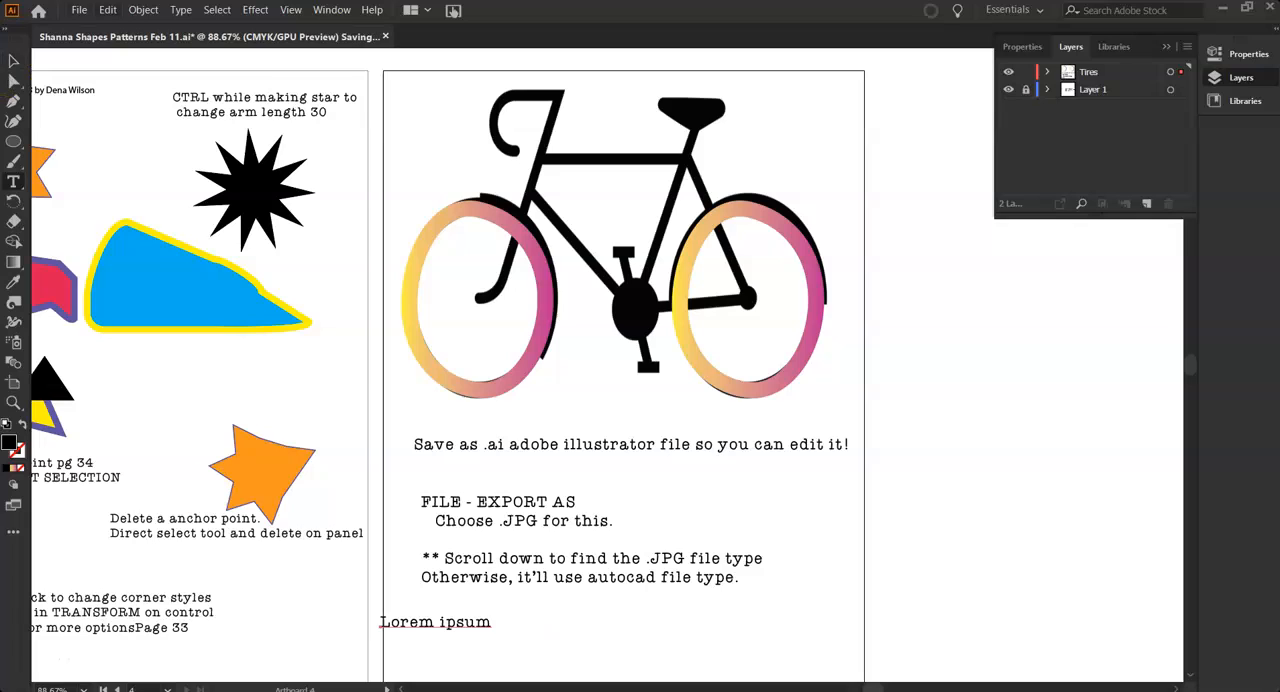
Exit Illustrator, letting the document close once saved, and launch the program again
{"action": "left_click", "coordinate": [84, 12]}
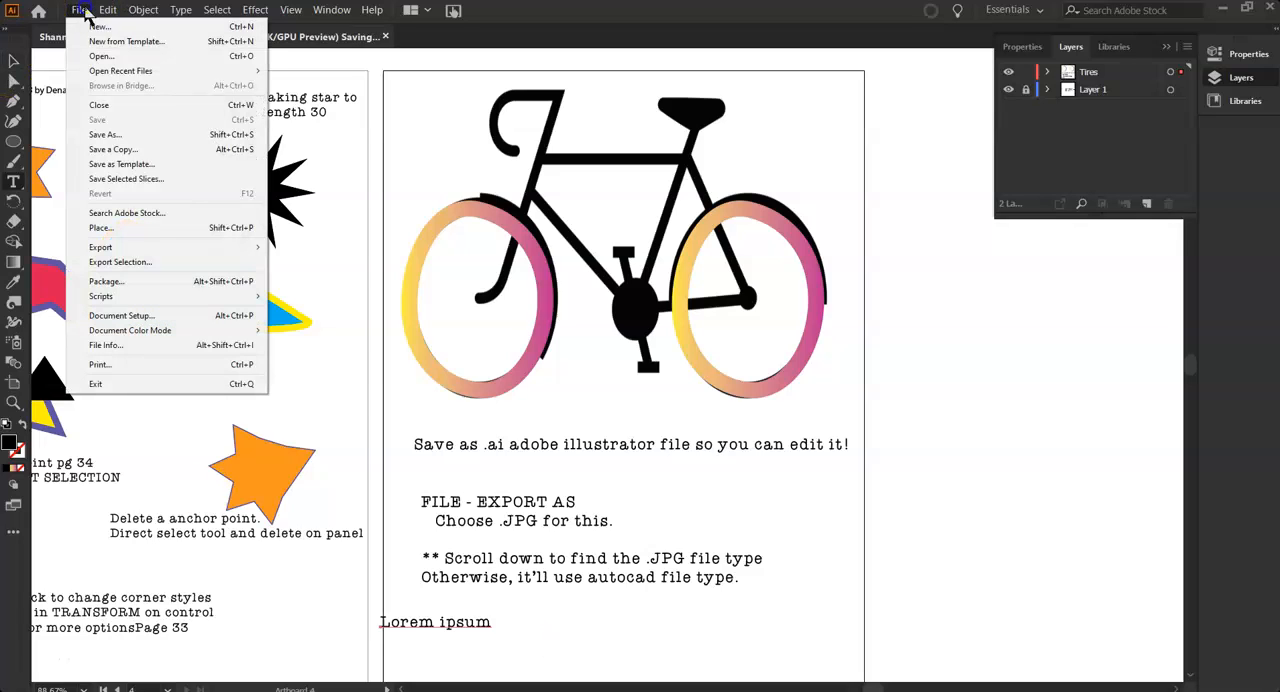
{"action": "left_click", "coordinate": [128, 390]}
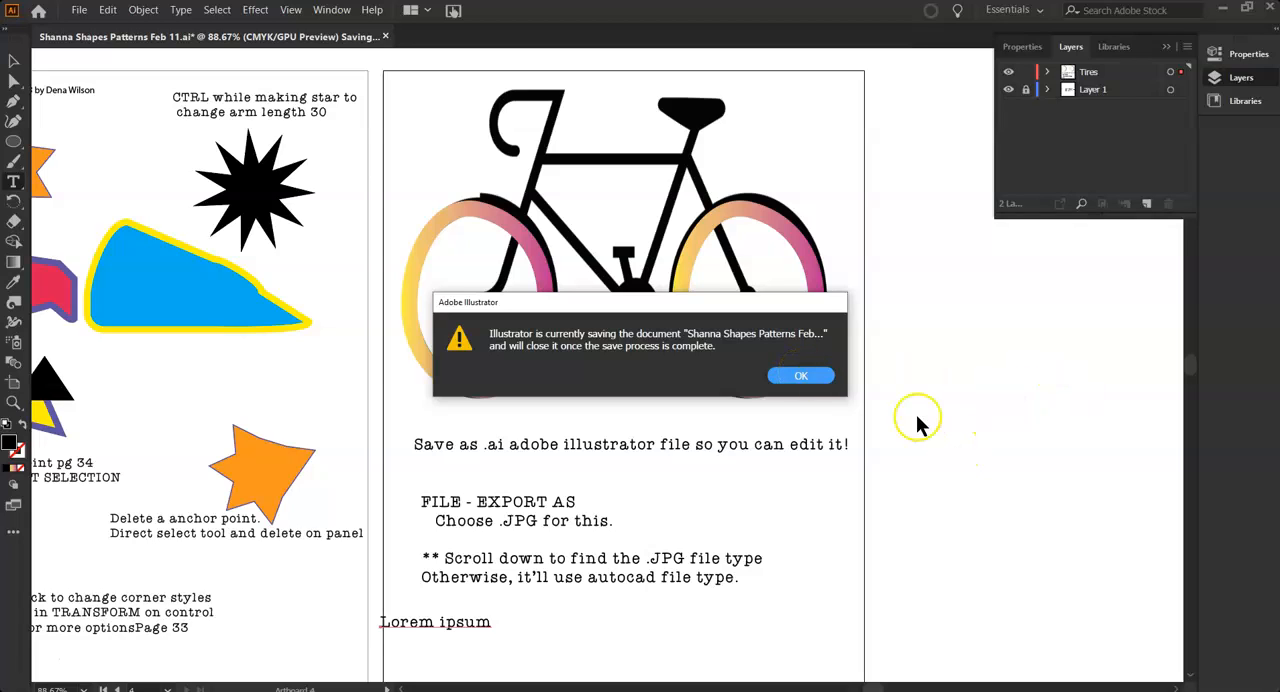
{"action": "left_click", "coordinate": [812, 380]}
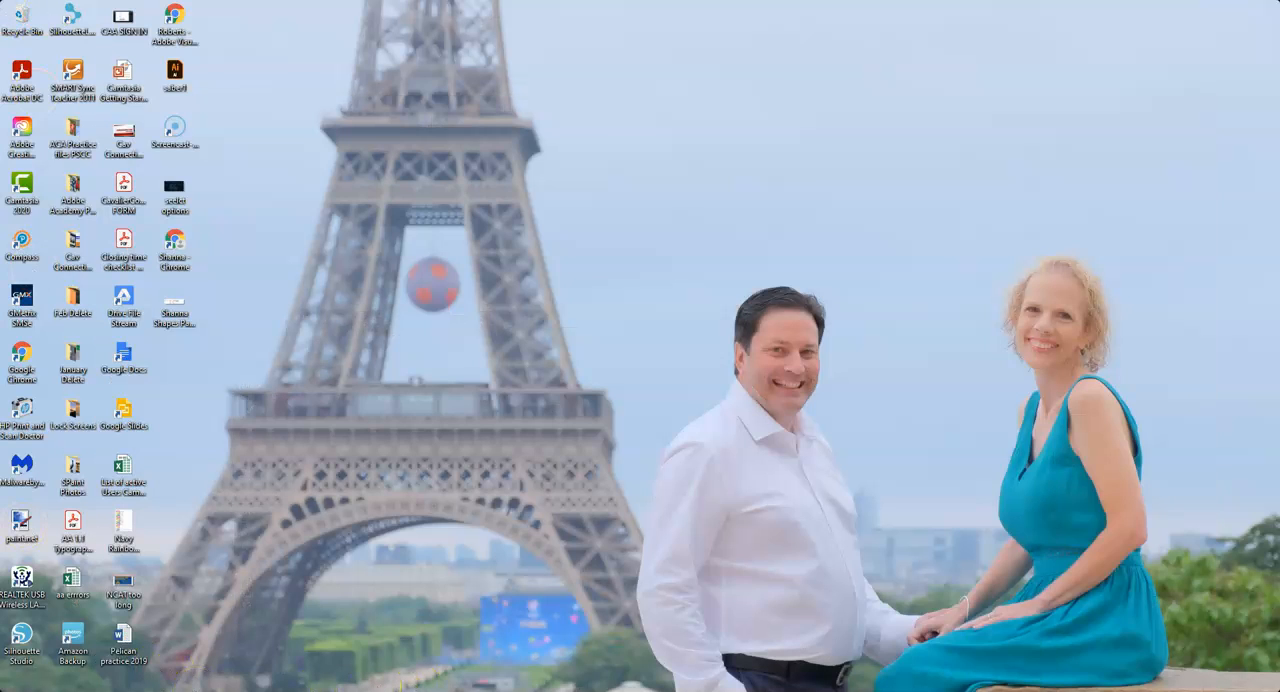
{"action": "left_click", "coordinate": [26, 659]}
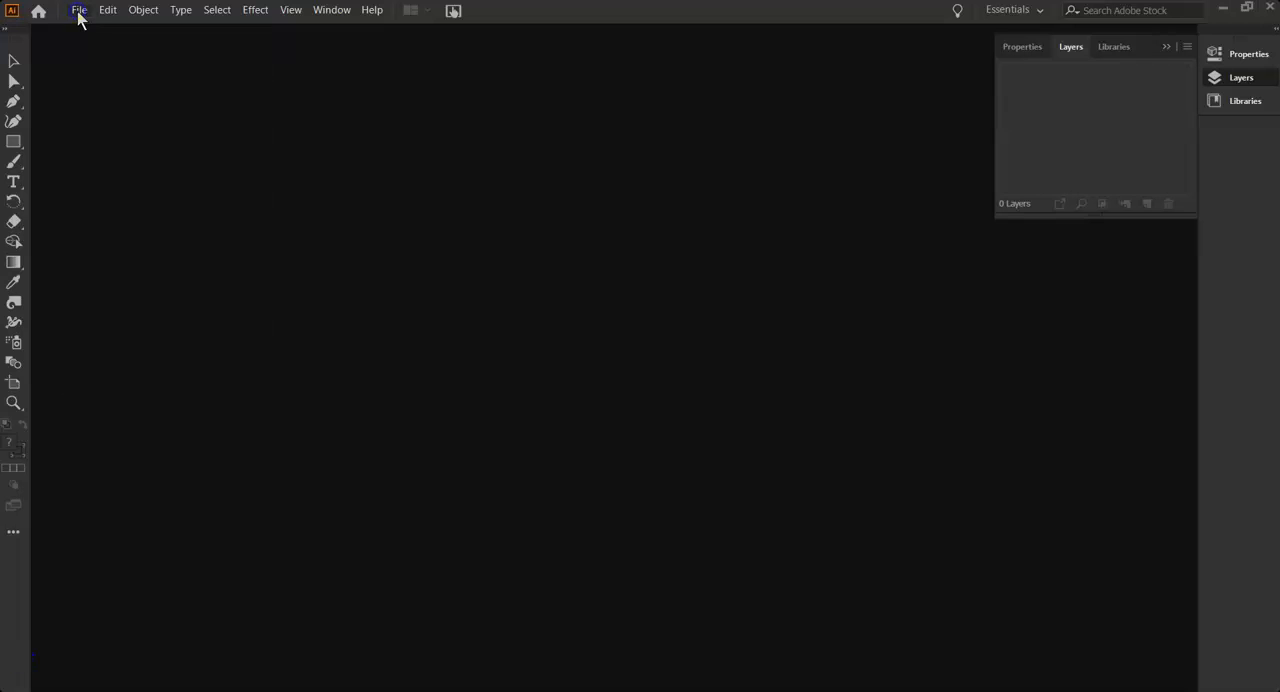
Create a 10 x 8 in document named test and save the new document as Adobe Illustrator (*.AI) in Creative Cloud Files
{"action": "left_click", "coordinate": [78, 10]}
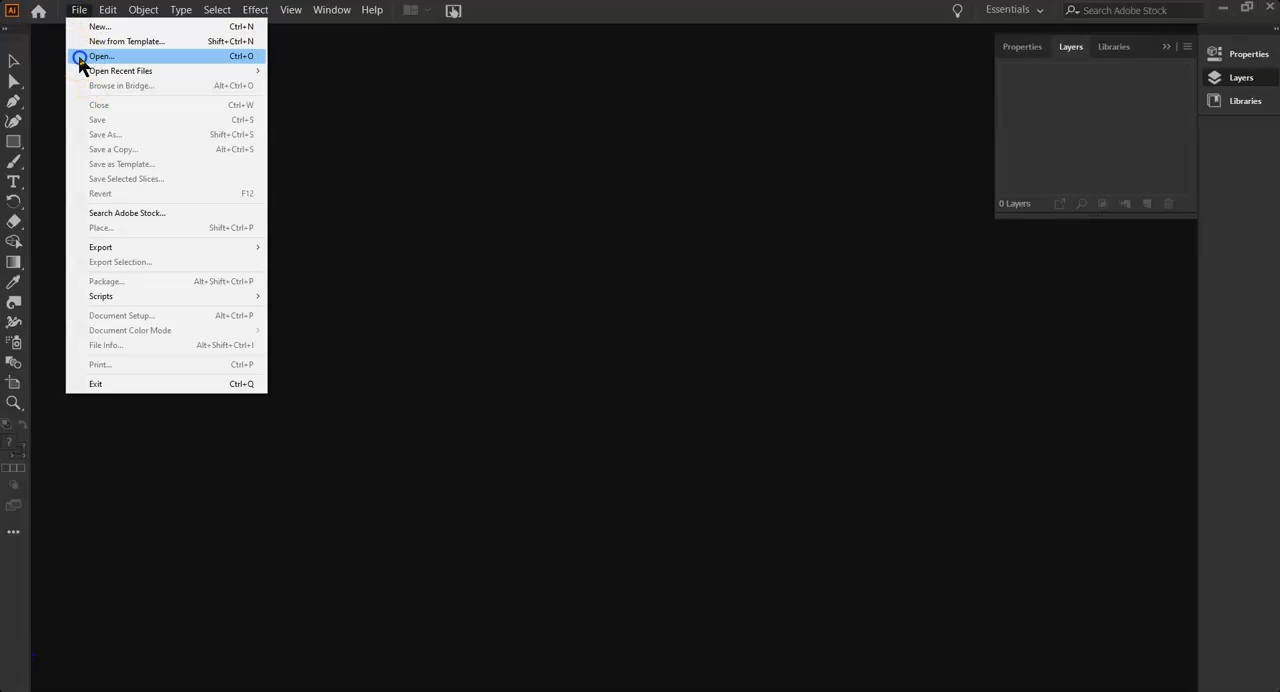
{"action": "left_click", "coordinate": [80, 27]}
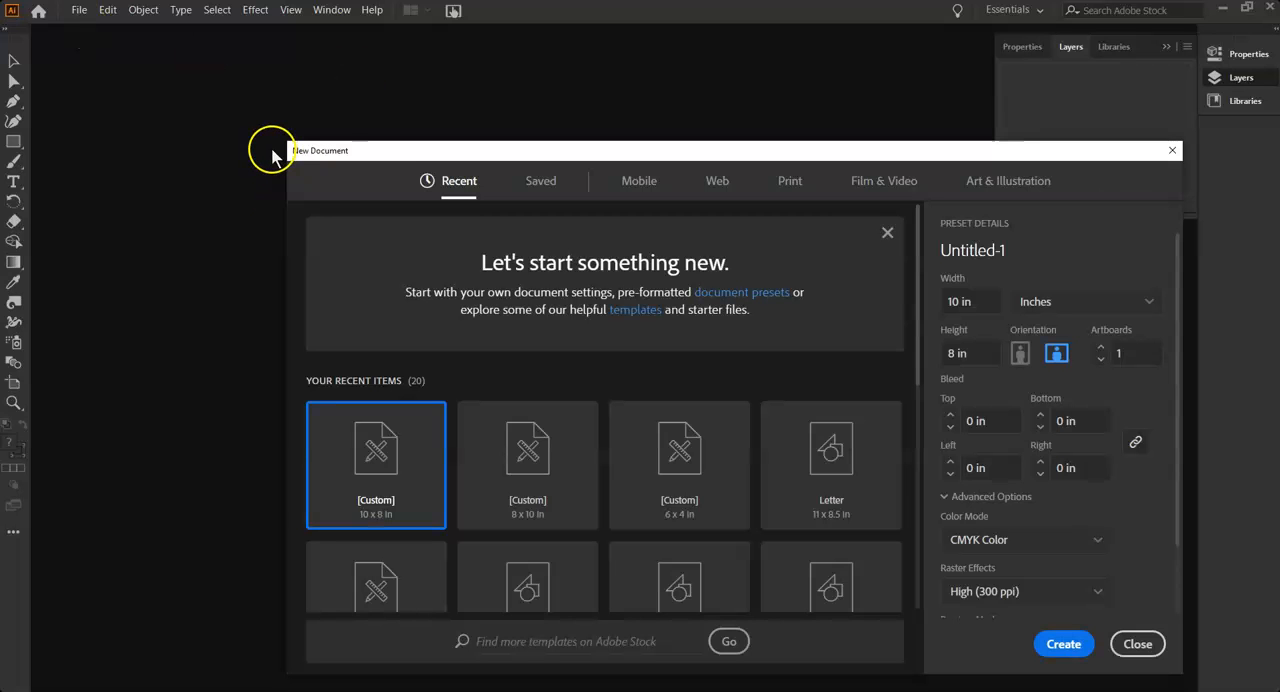
{"action": "left_click", "coordinate": [993, 252]}
{"action": "type", "text": "test"}
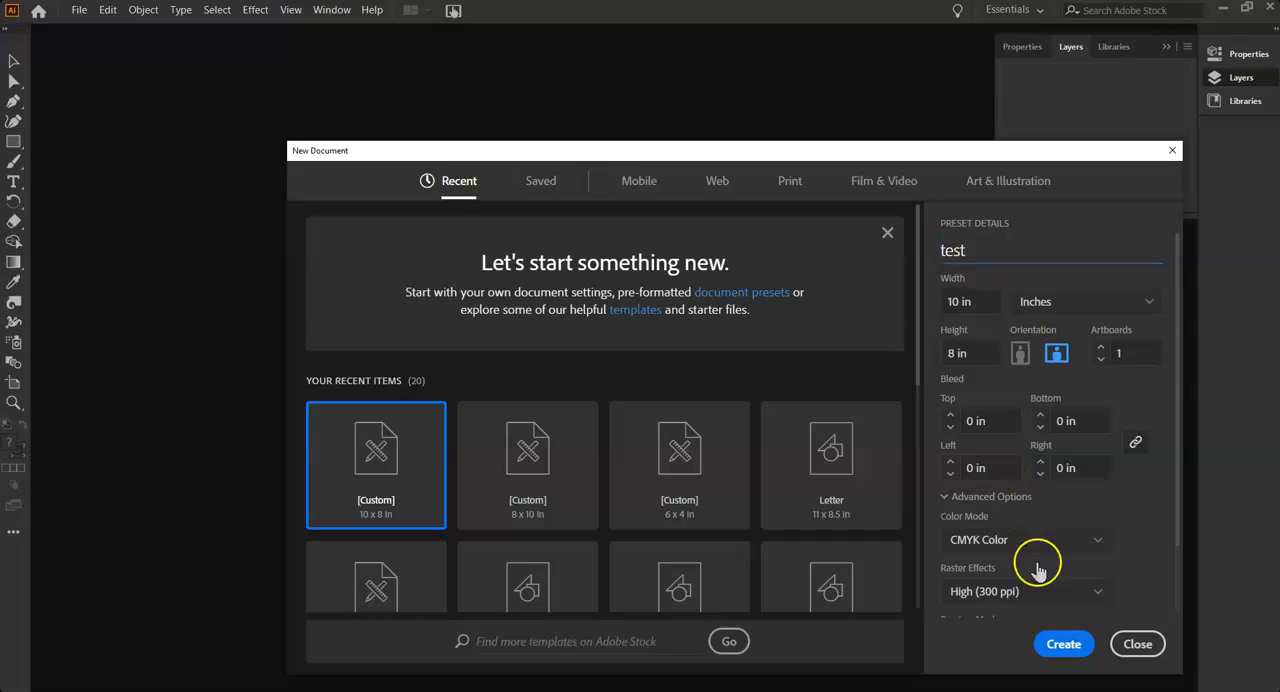
{"action": "left_click", "coordinate": [1062, 643]}
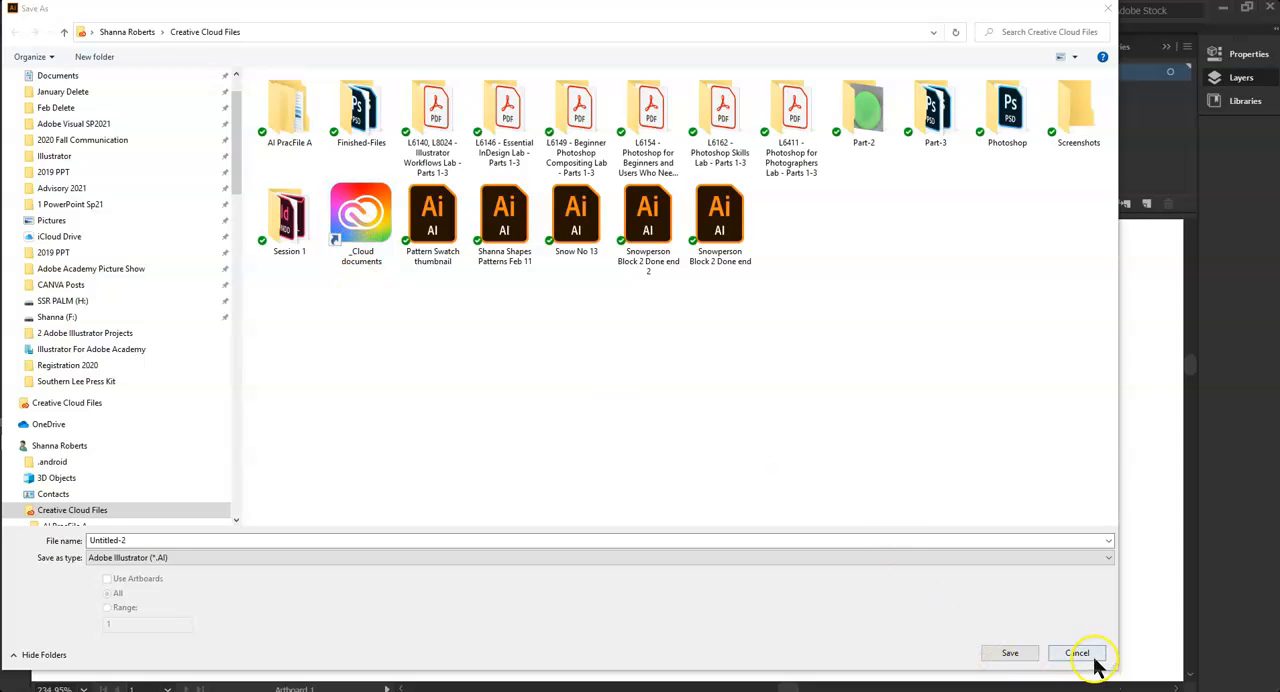
{"action": "left_click", "coordinate": [1010, 655]}
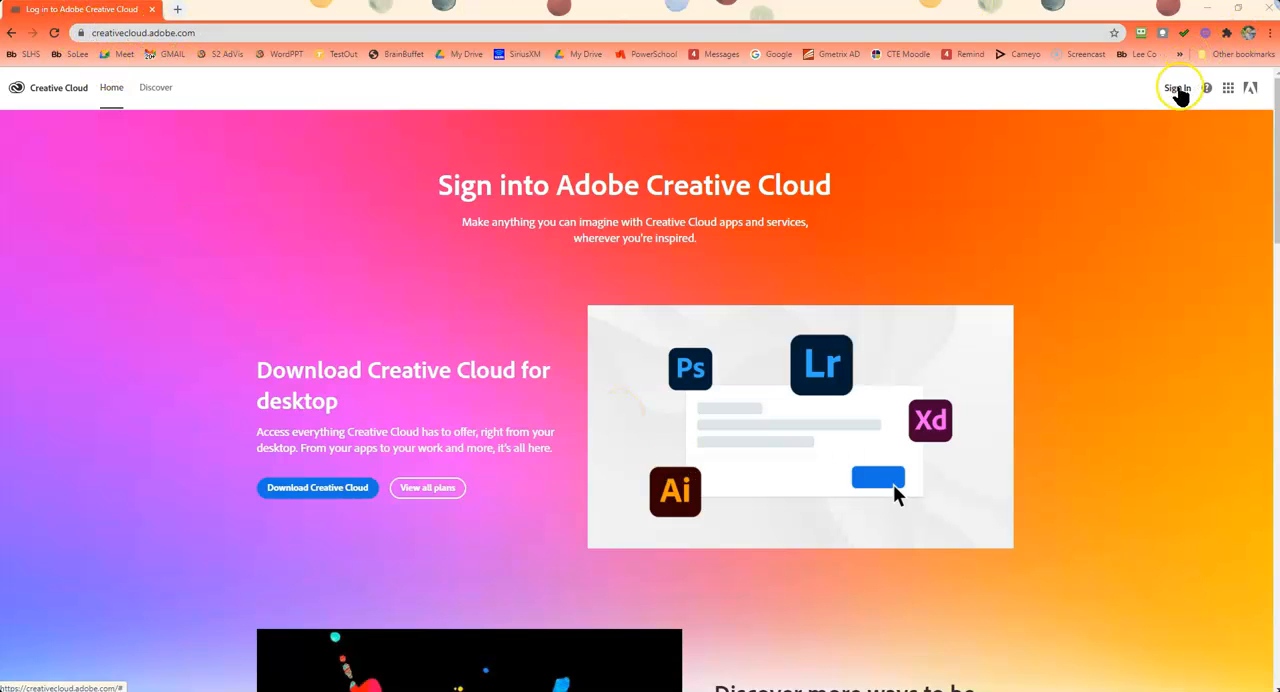
Start signing in to Adobe Creative Cloud and unlock the RoboForm password manager with its master password
{"action": "left_click", "coordinate": [1177, 88]}
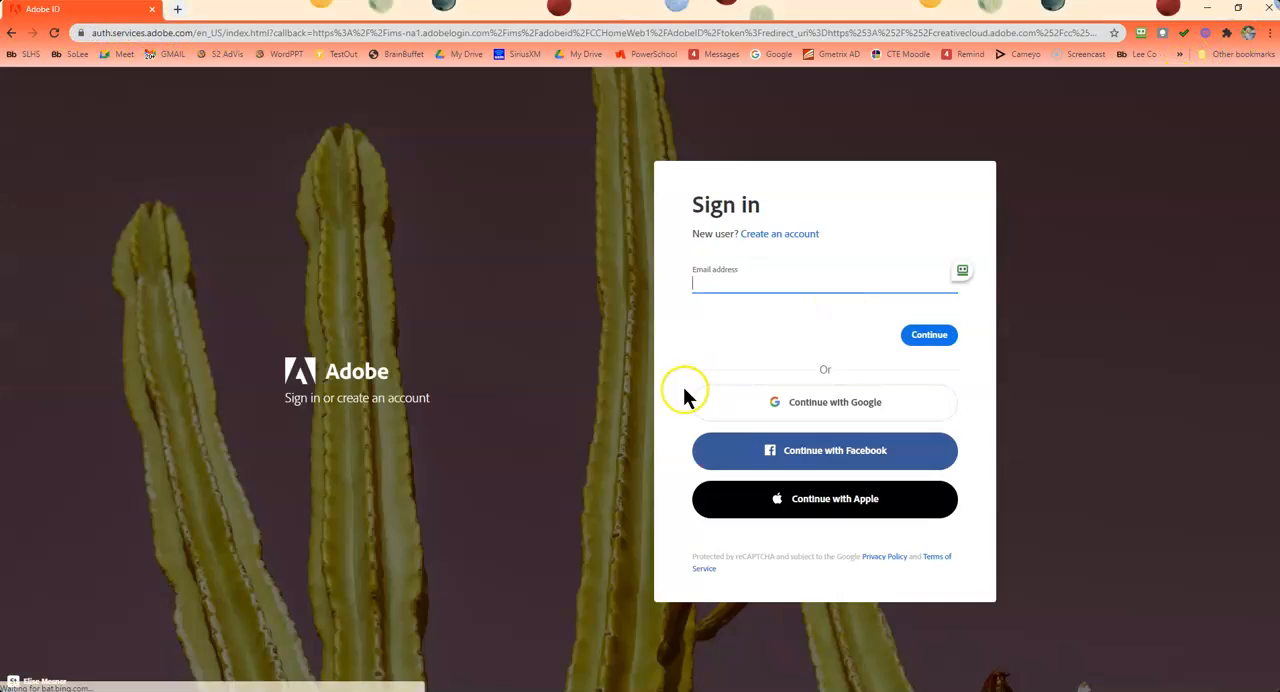
{"action": "left_click", "coordinate": [745, 285]}
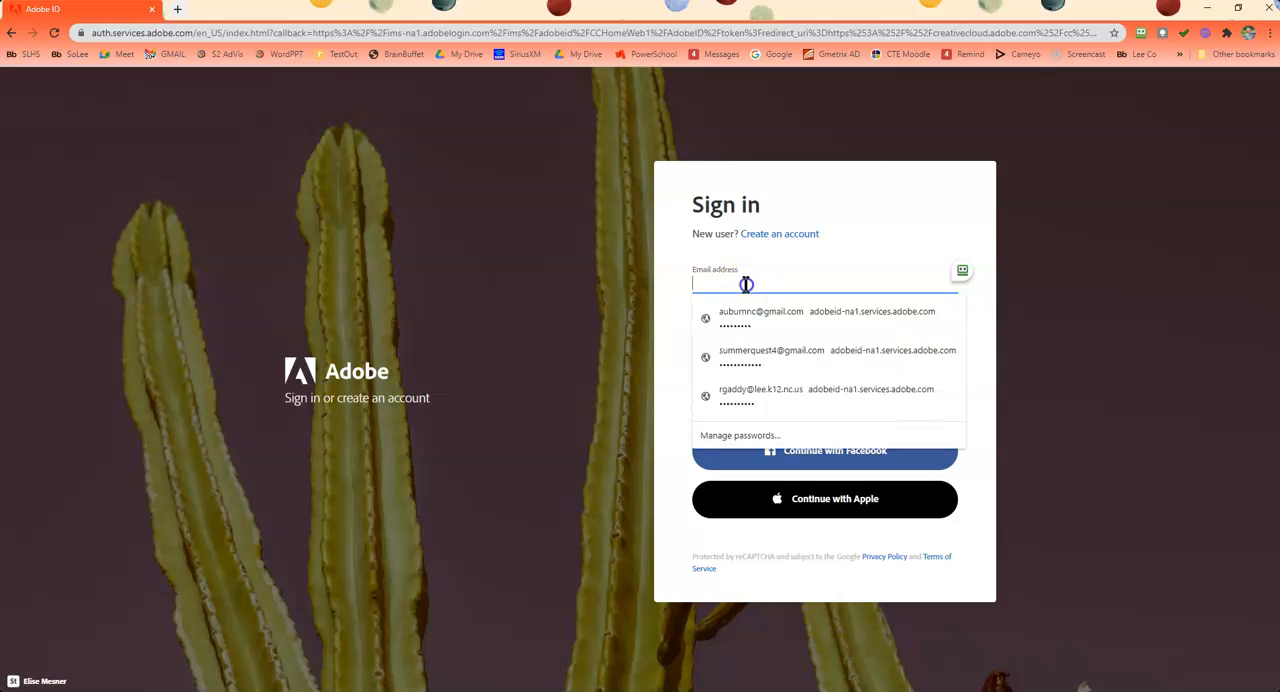
{"action": "left_click", "coordinate": [973, 272]}
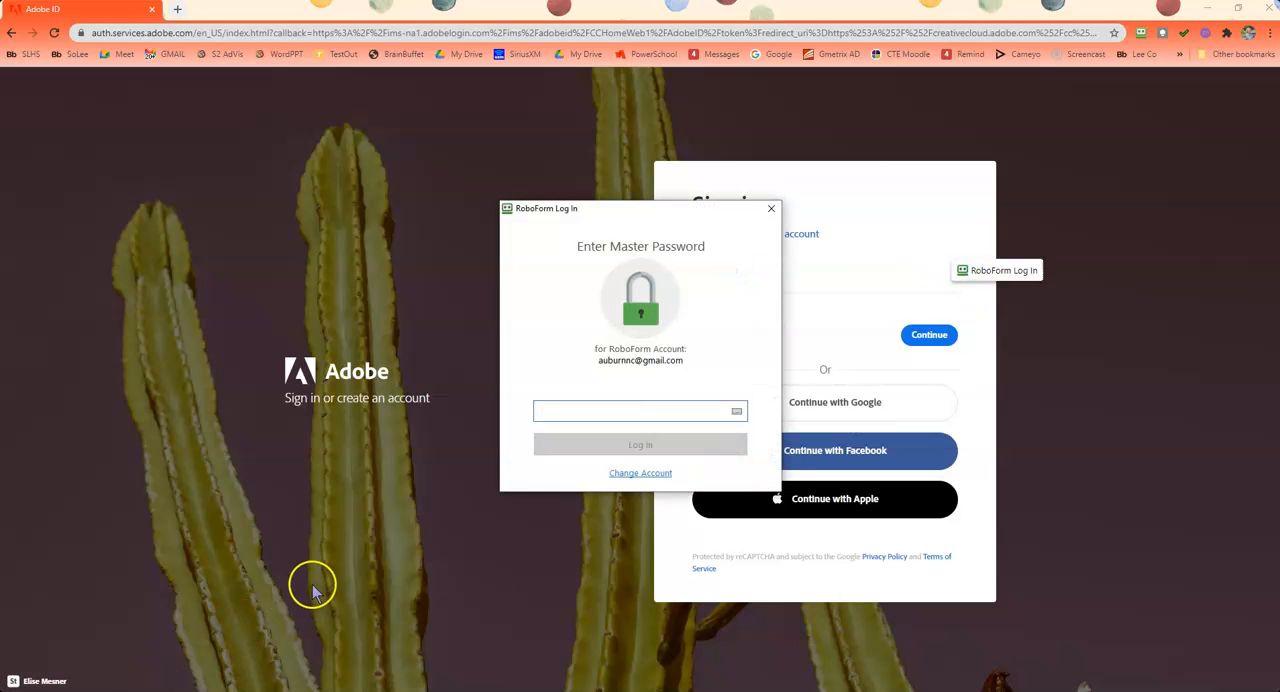
{"action": "type", "text": "***"}
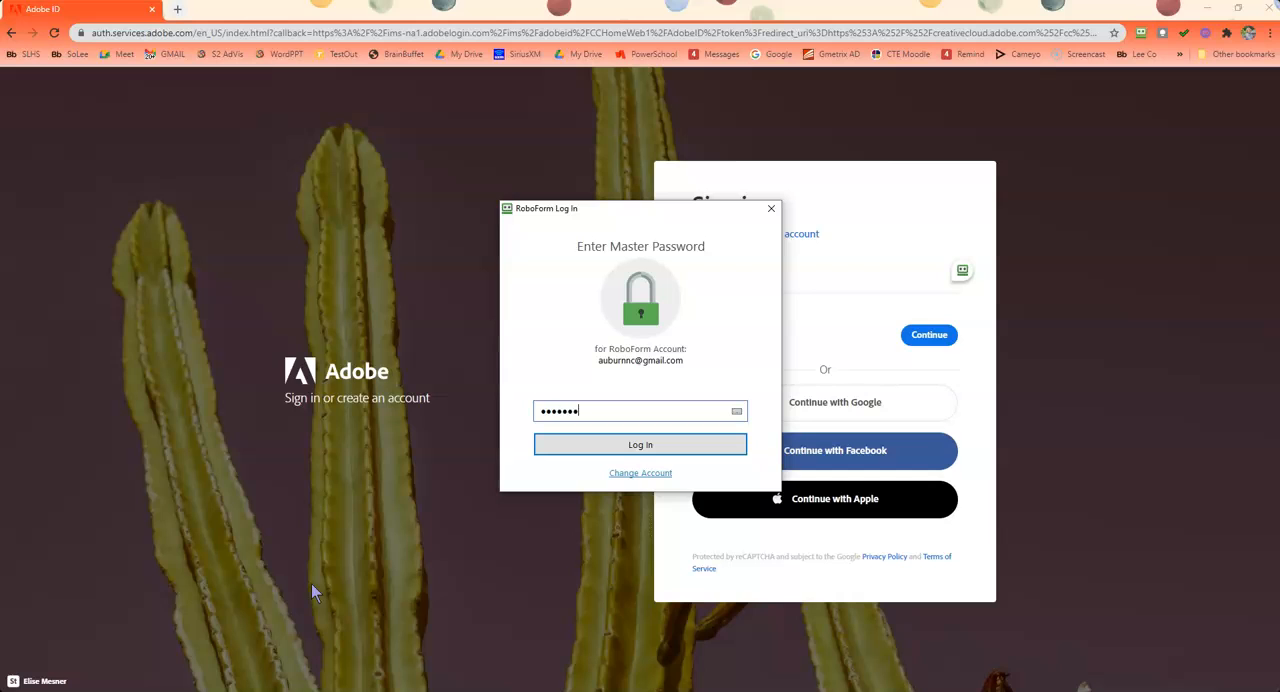
{"action": "key", "text": "Return"}
{"action": "left_click", "coordinate": [257, 549]}
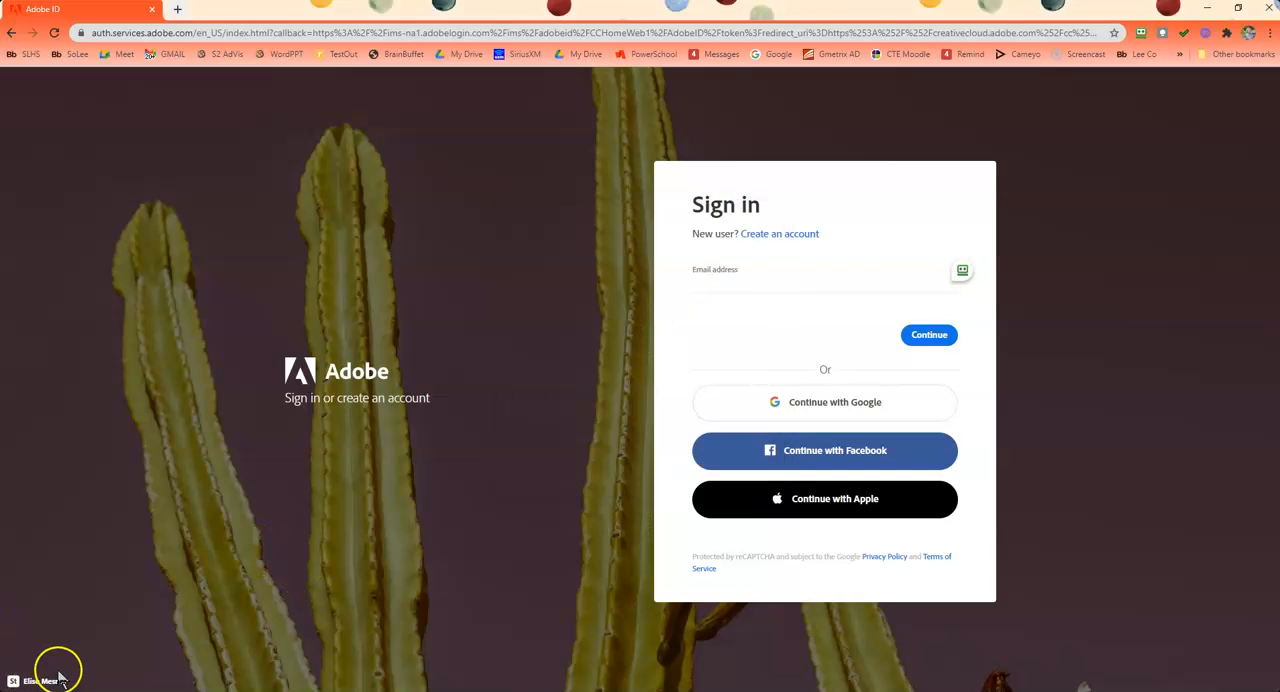
Sign in to Adobe with the saved RoboForm login, filling in the account's e-mail address and password
{"action": "left_click", "coordinate": [703, 285]}
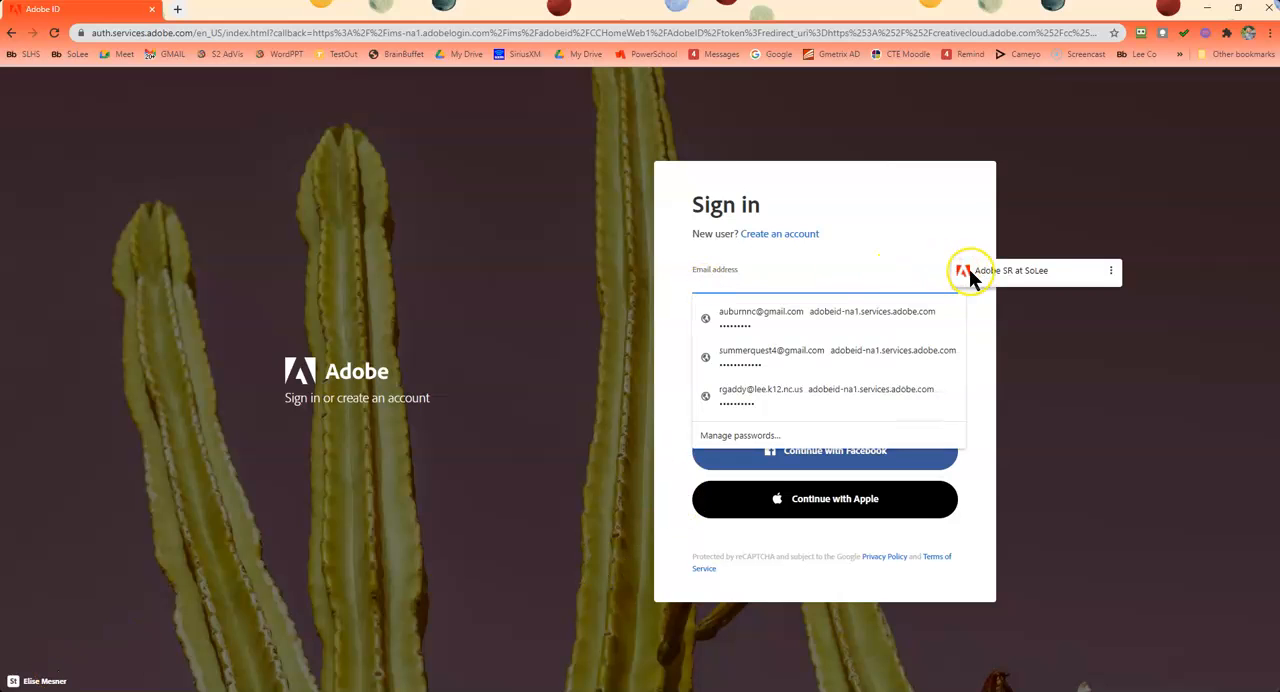
{"action": "left_click", "coordinate": [970, 272]}
{"action": "left_click", "coordinate": [922, 338]}
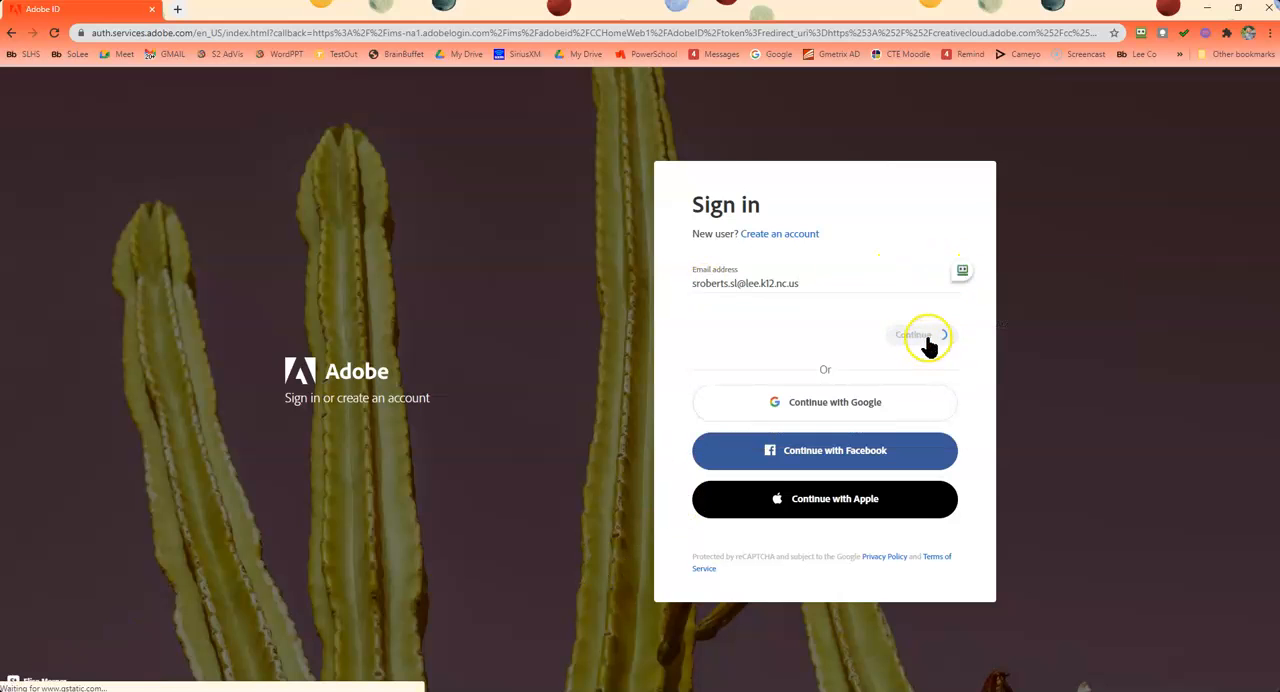
{"action": "left_click", "coordinate": [820, 329]}
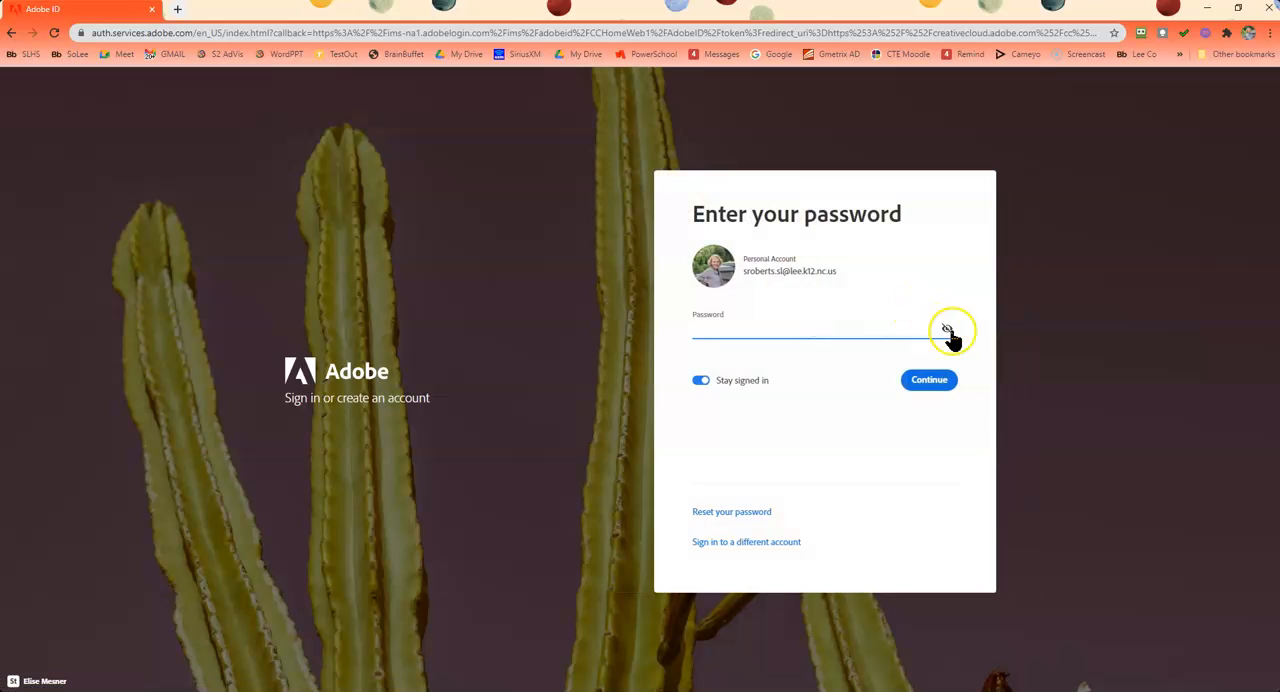
{"action": "mouse_move", "coordinate": [946, 333]}
{"action": "left_click", "coordinate": [1004, 318]}
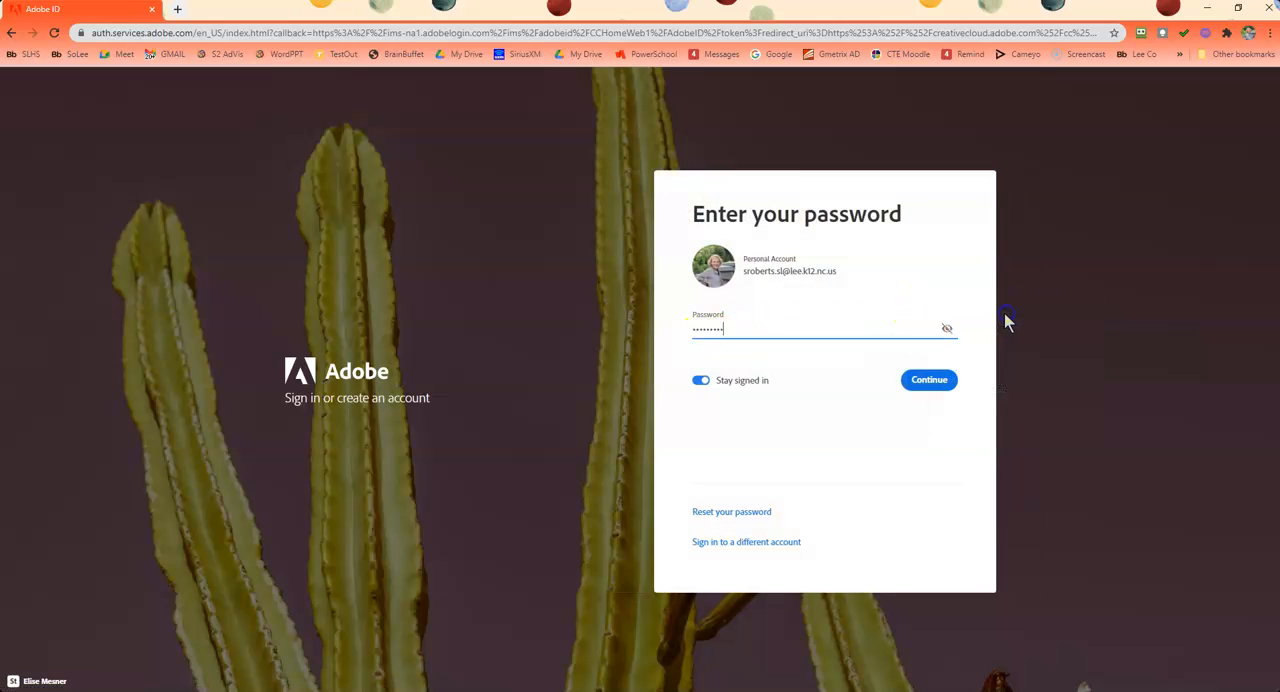
{"action": "left_click", "coordinate": [920, 382]}
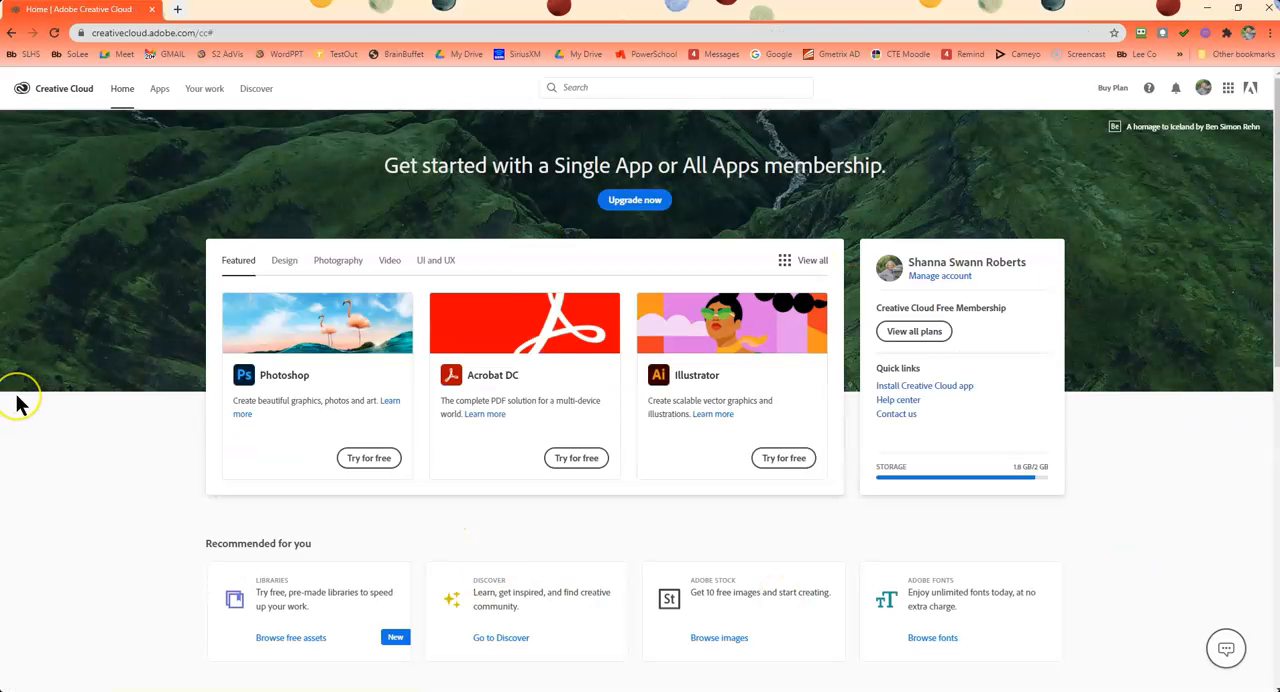
Open Your work in Creative Cloud and look through the synced files
{"action": "left_click", "coordinate": [194, 90]}
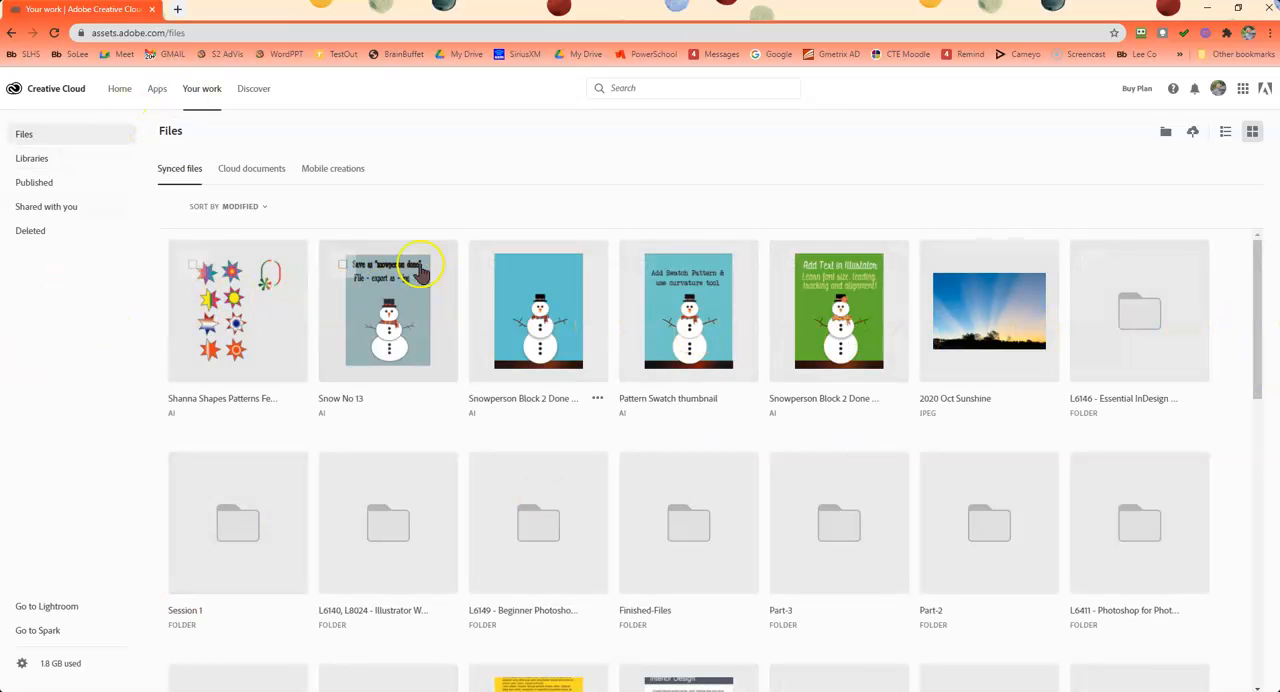
{"action": "scroll", "coordinate": [240, 592], "scroll_direction": "down", "scroll_amount": 2}
{"action": "scroll", "coordinate": [239, 584], "scroll_direction": "down", "scroll_amount": 1}
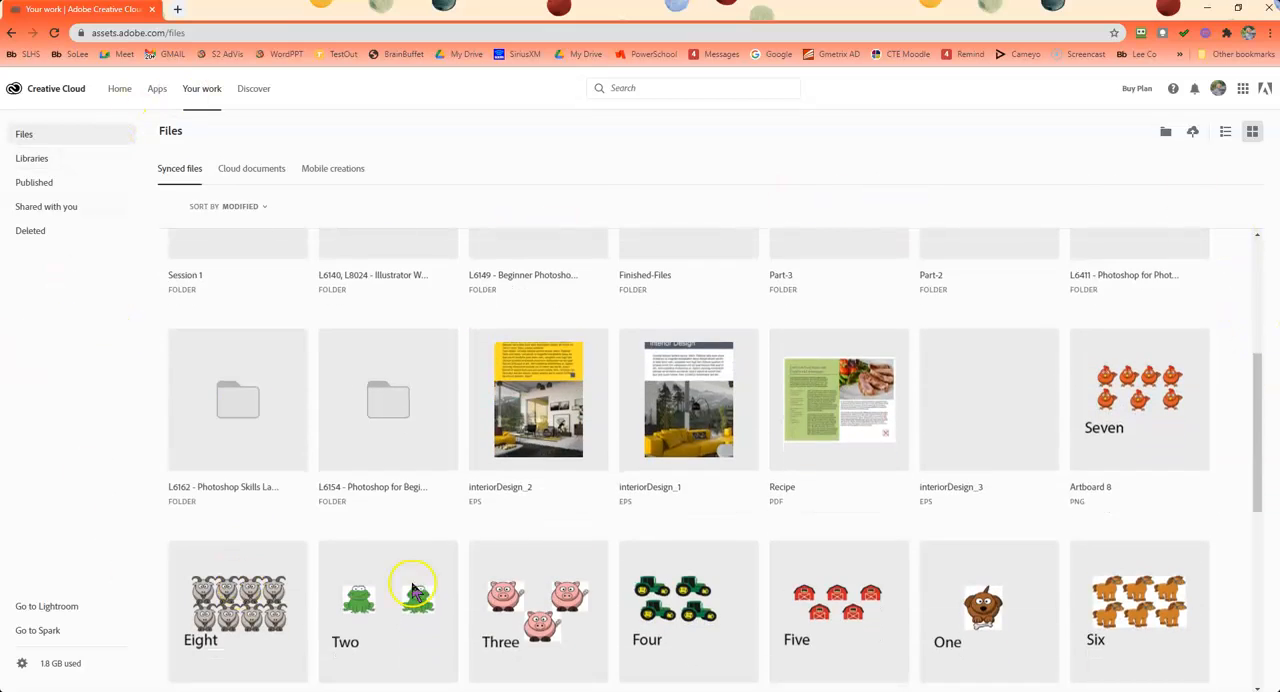
{"action": "scroll", "coordinate": [358, 560], "scroll_direction": "up", "scroll_amount": 3}
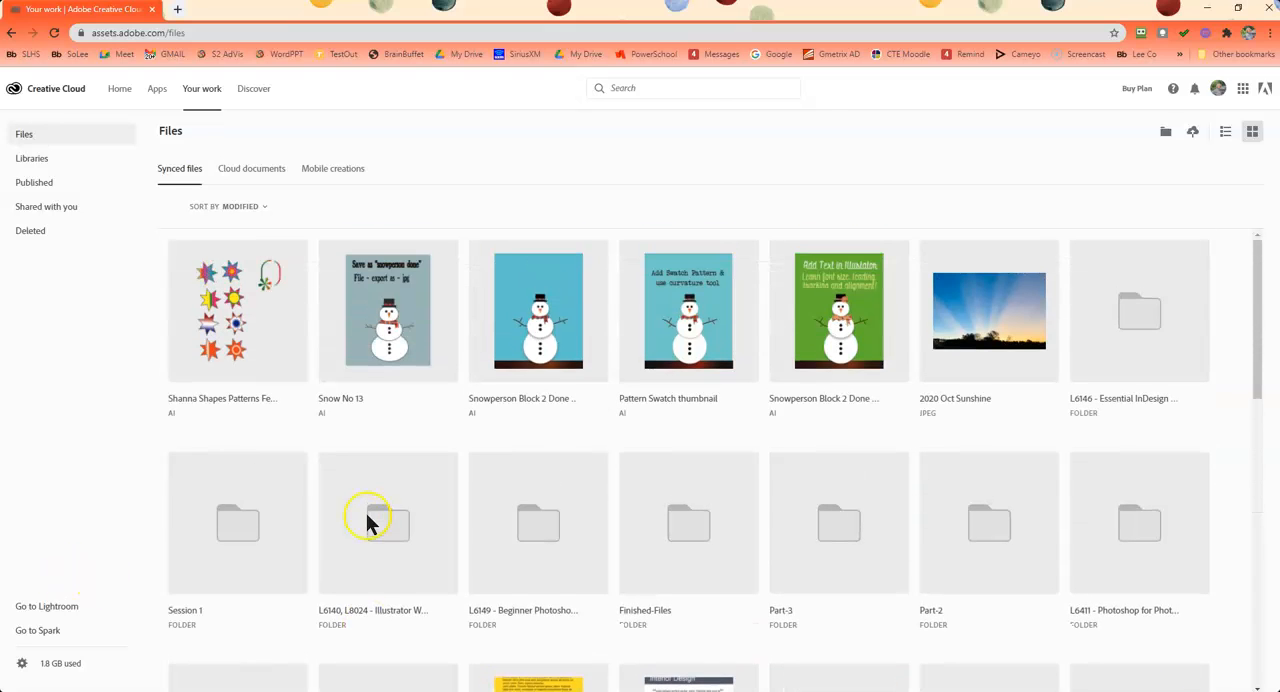